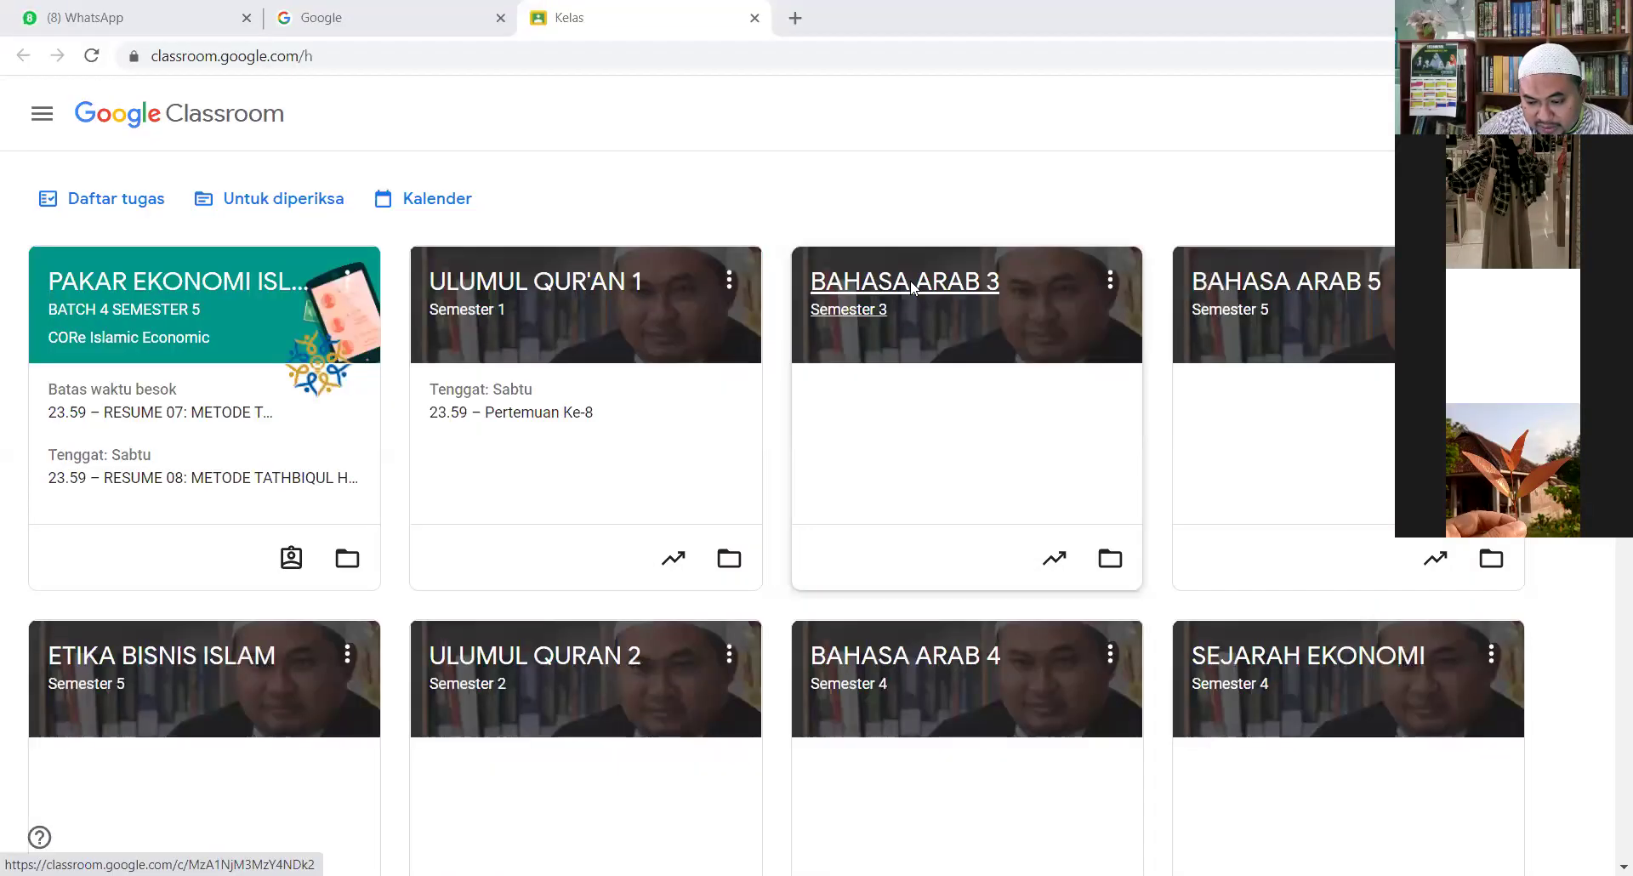
Open the BAHASA ARAB 3 class for Semester 3 and look through the posts in its forum
left_click(913, 295)
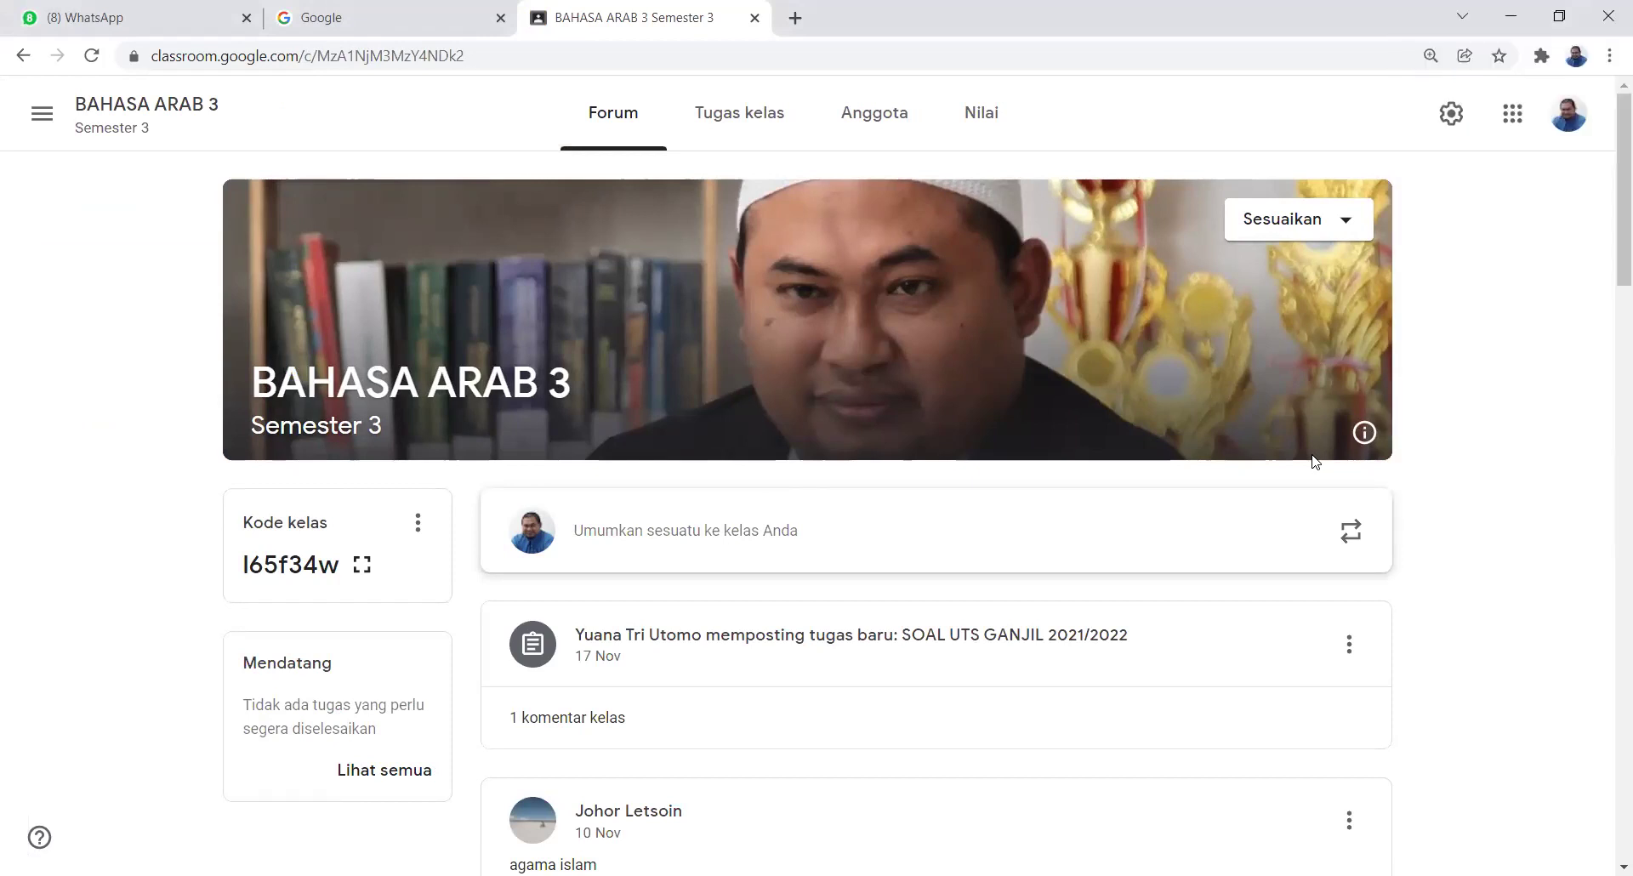
scroll(1018, 539, "down", 7)
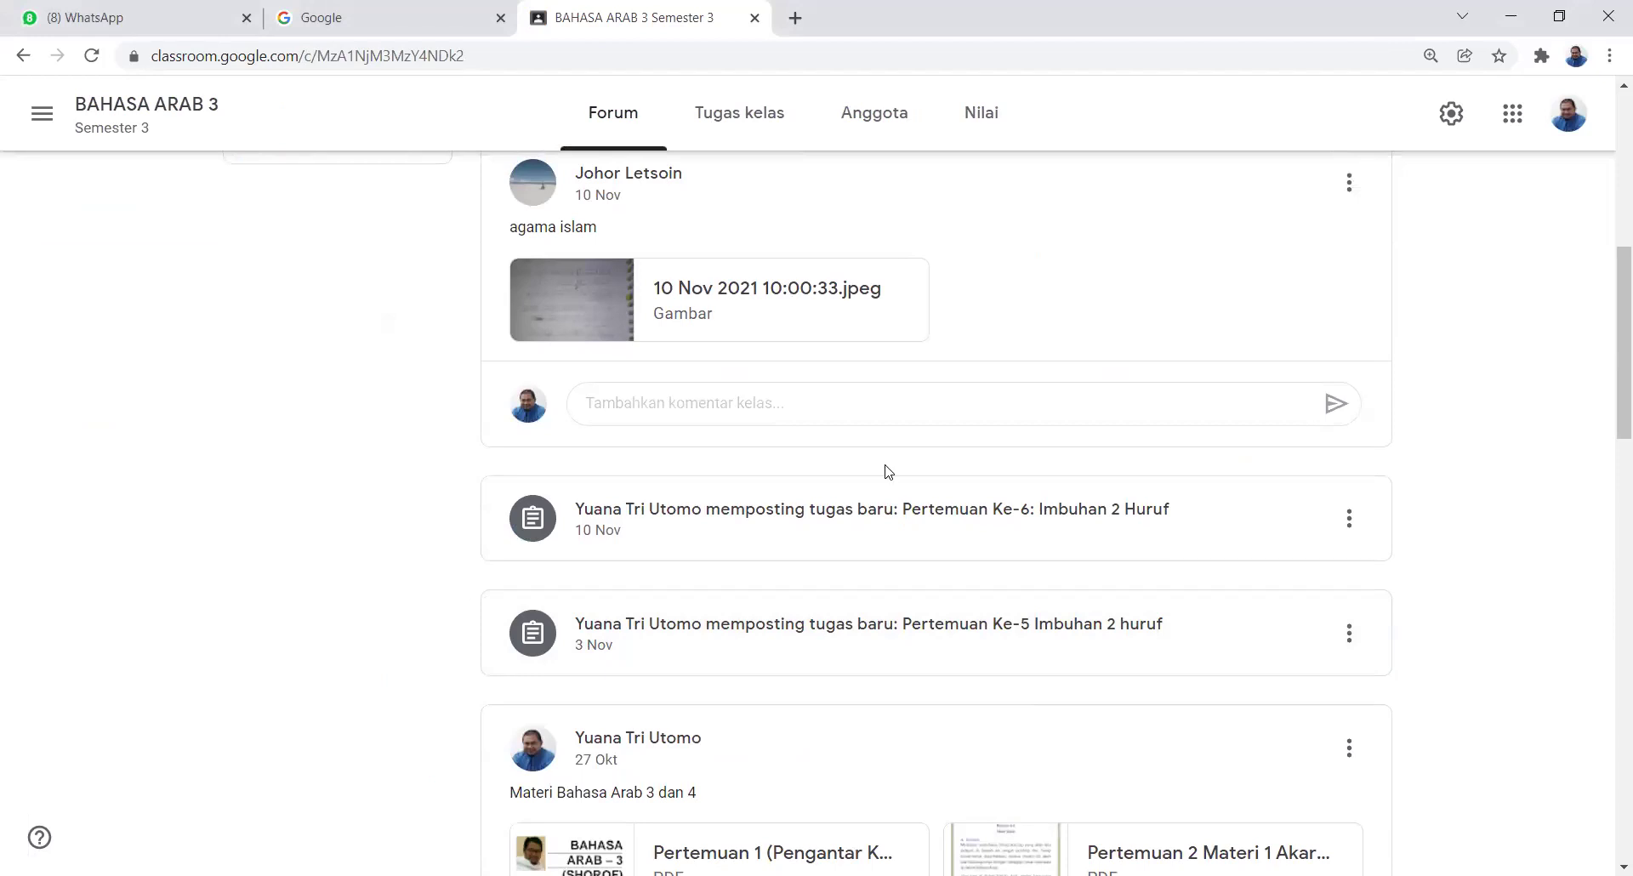
scroll(888, 471, "up", 8)
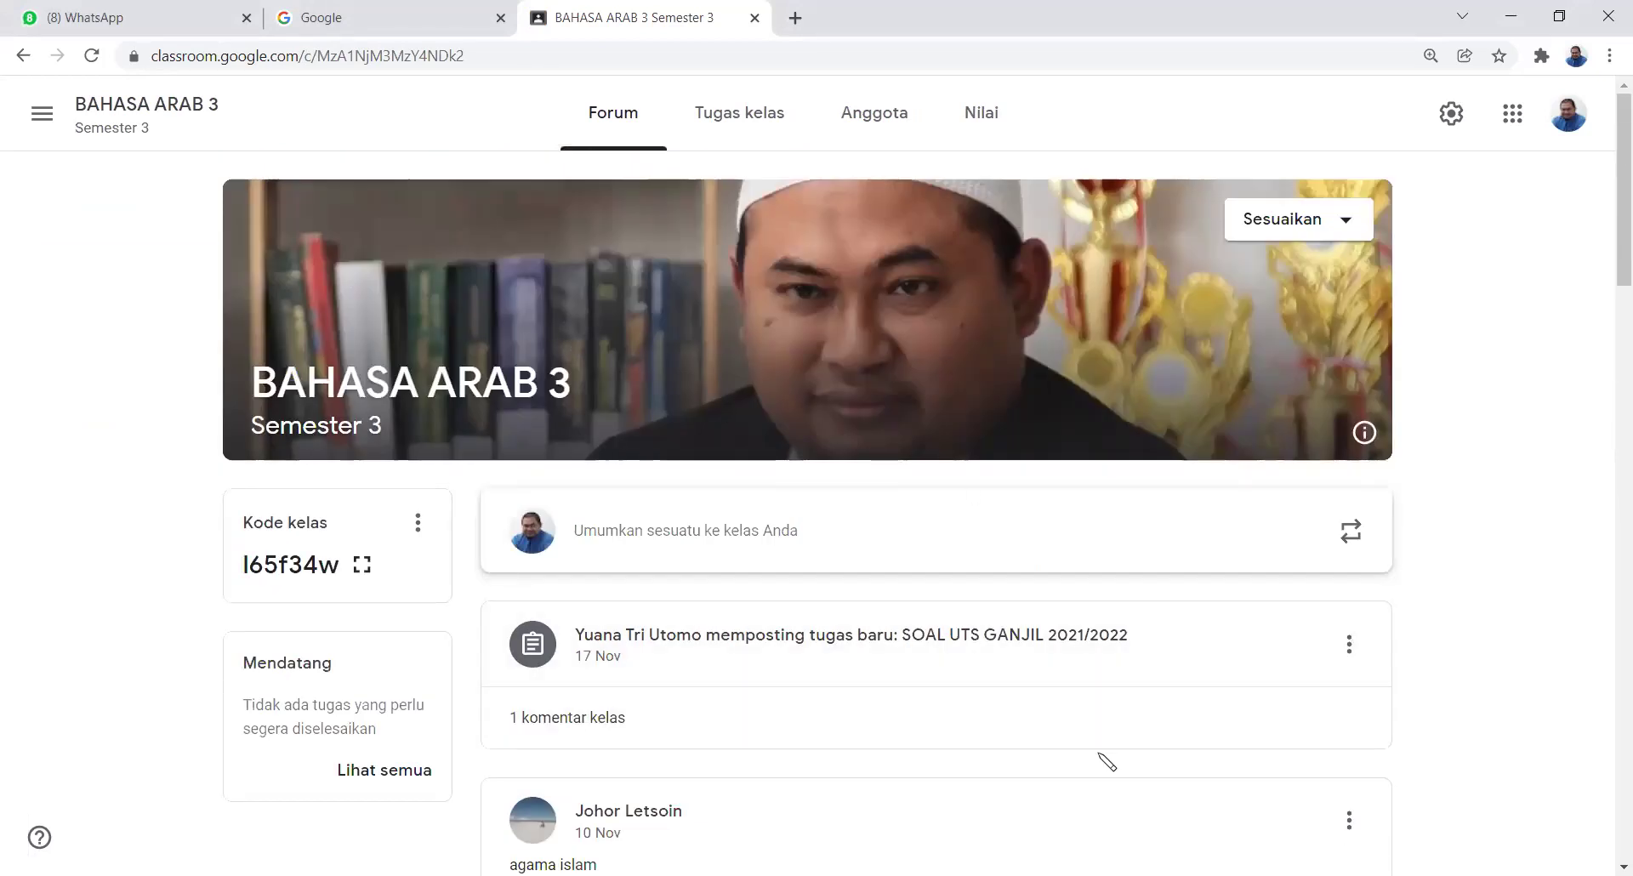
mouse_move(557, 325)
left_mouse_down()
mouse_move(459, 313)
mouse_move(635, 486)
mouse_move(557, 357)
left_mouse_up()
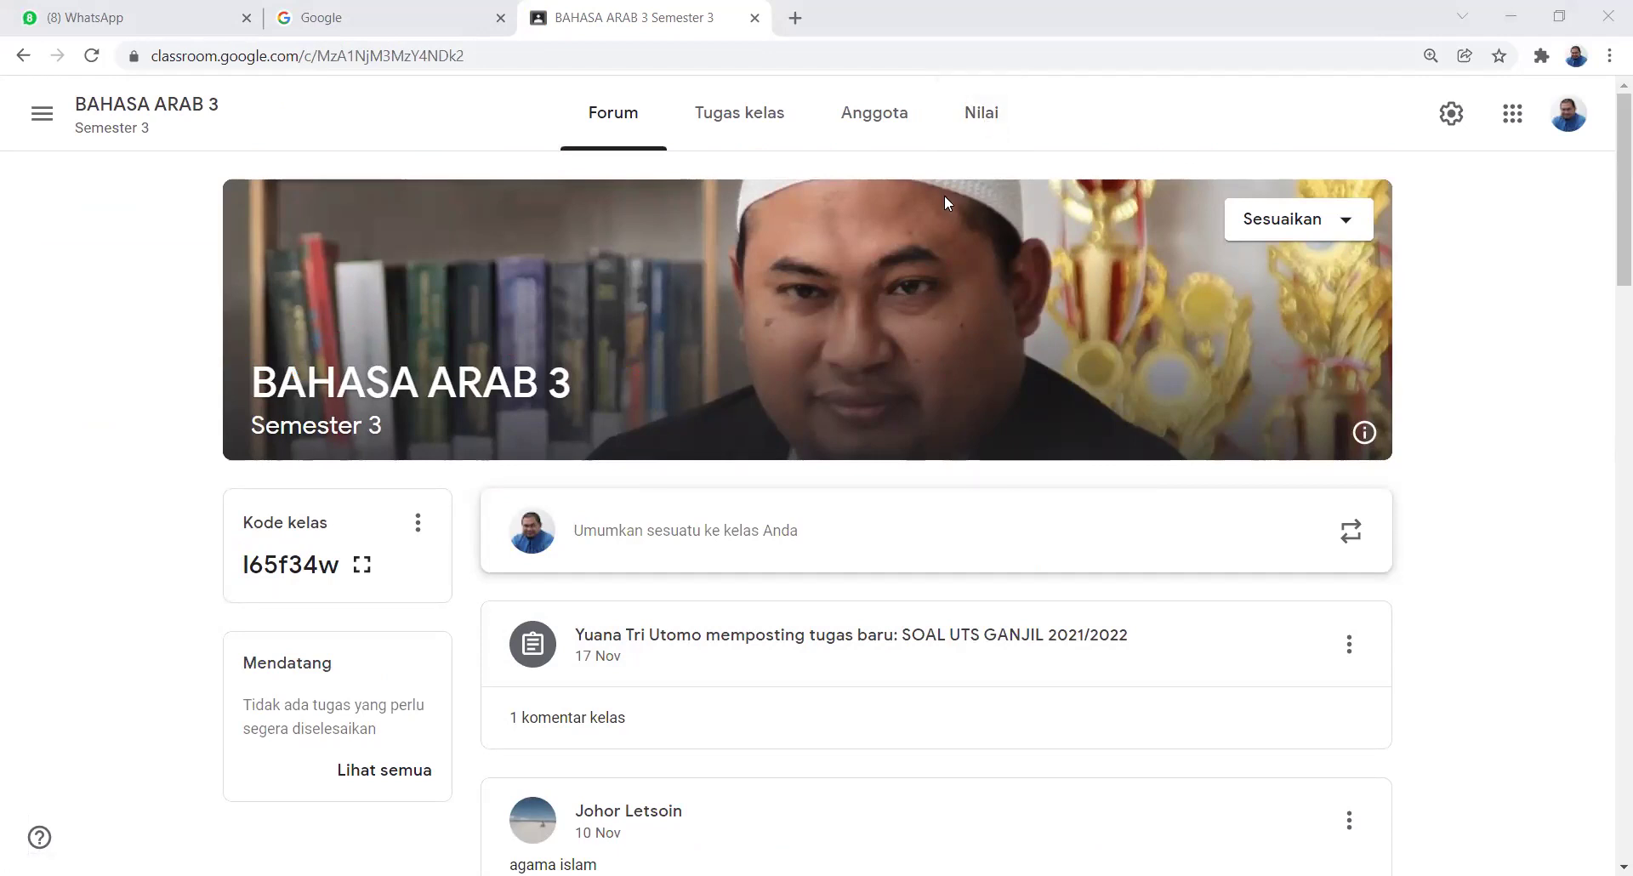
scroll(944, 202, "down", 1)
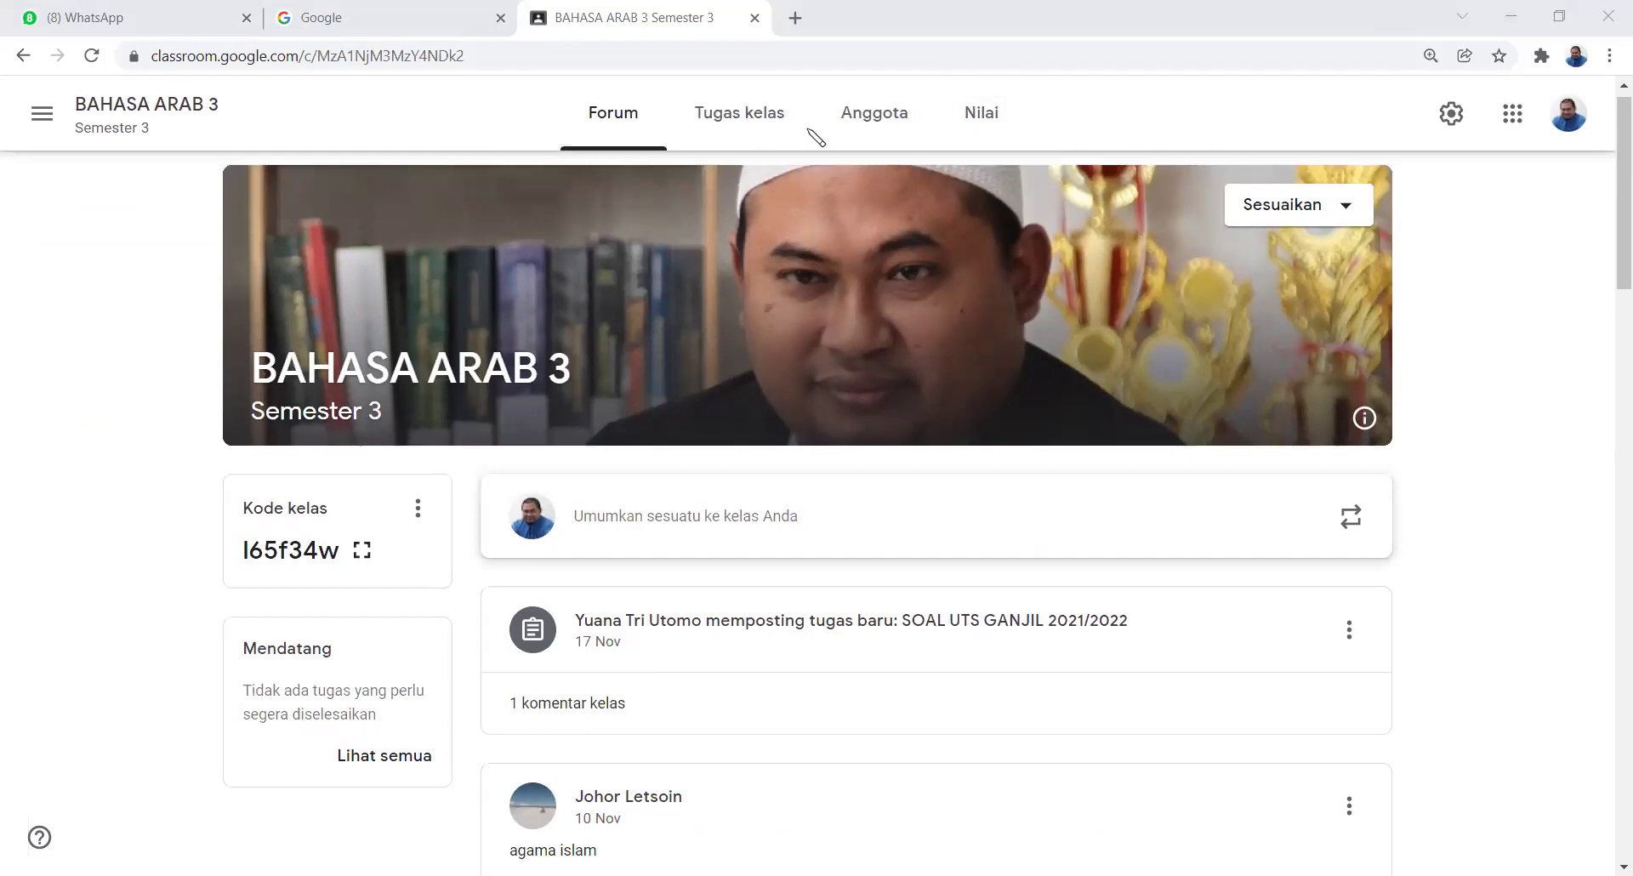
Review the Pertemuan Ke-1 assignment in the classwork list and the student submissions for Pertemuan Ke-2 Akar Kata
left_click(764, 126)
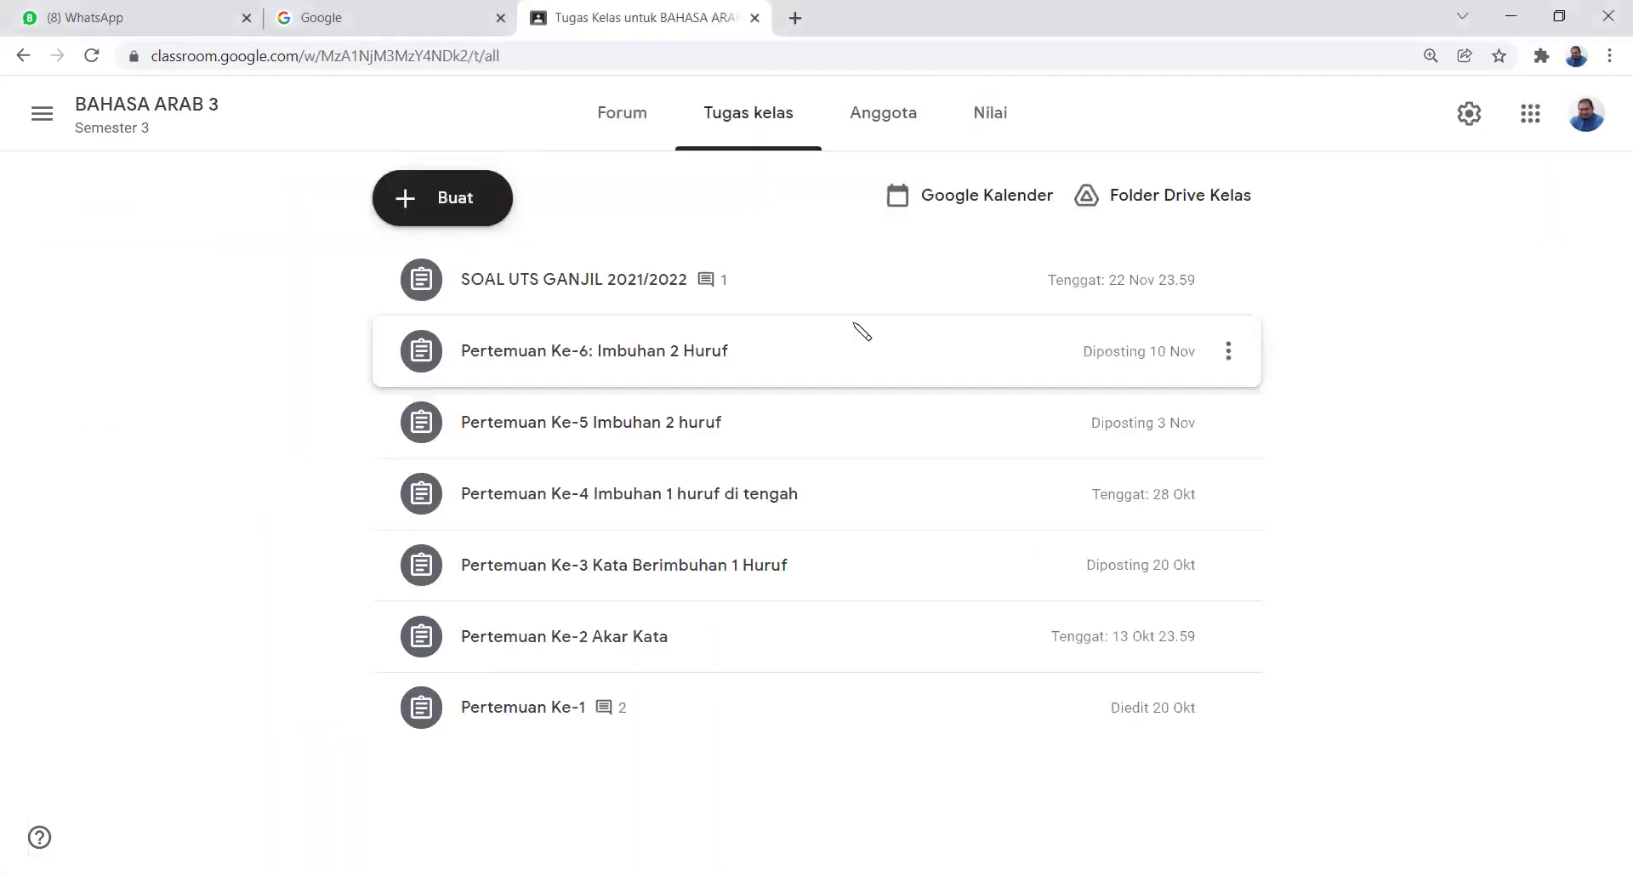
left_click(757, 707)
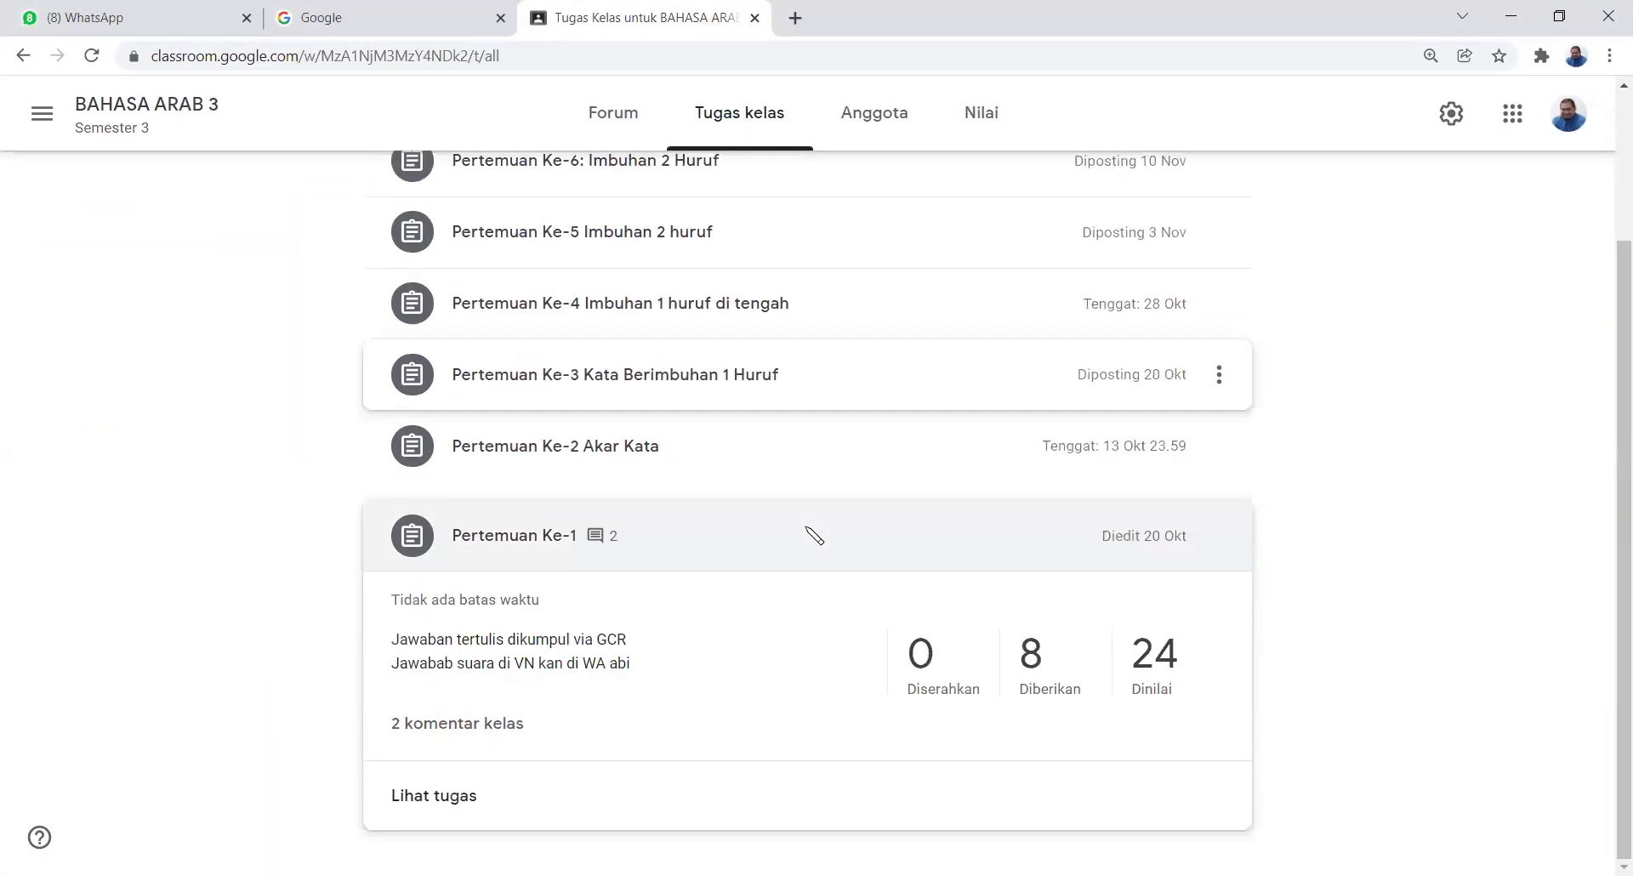
left_click(565, 446)
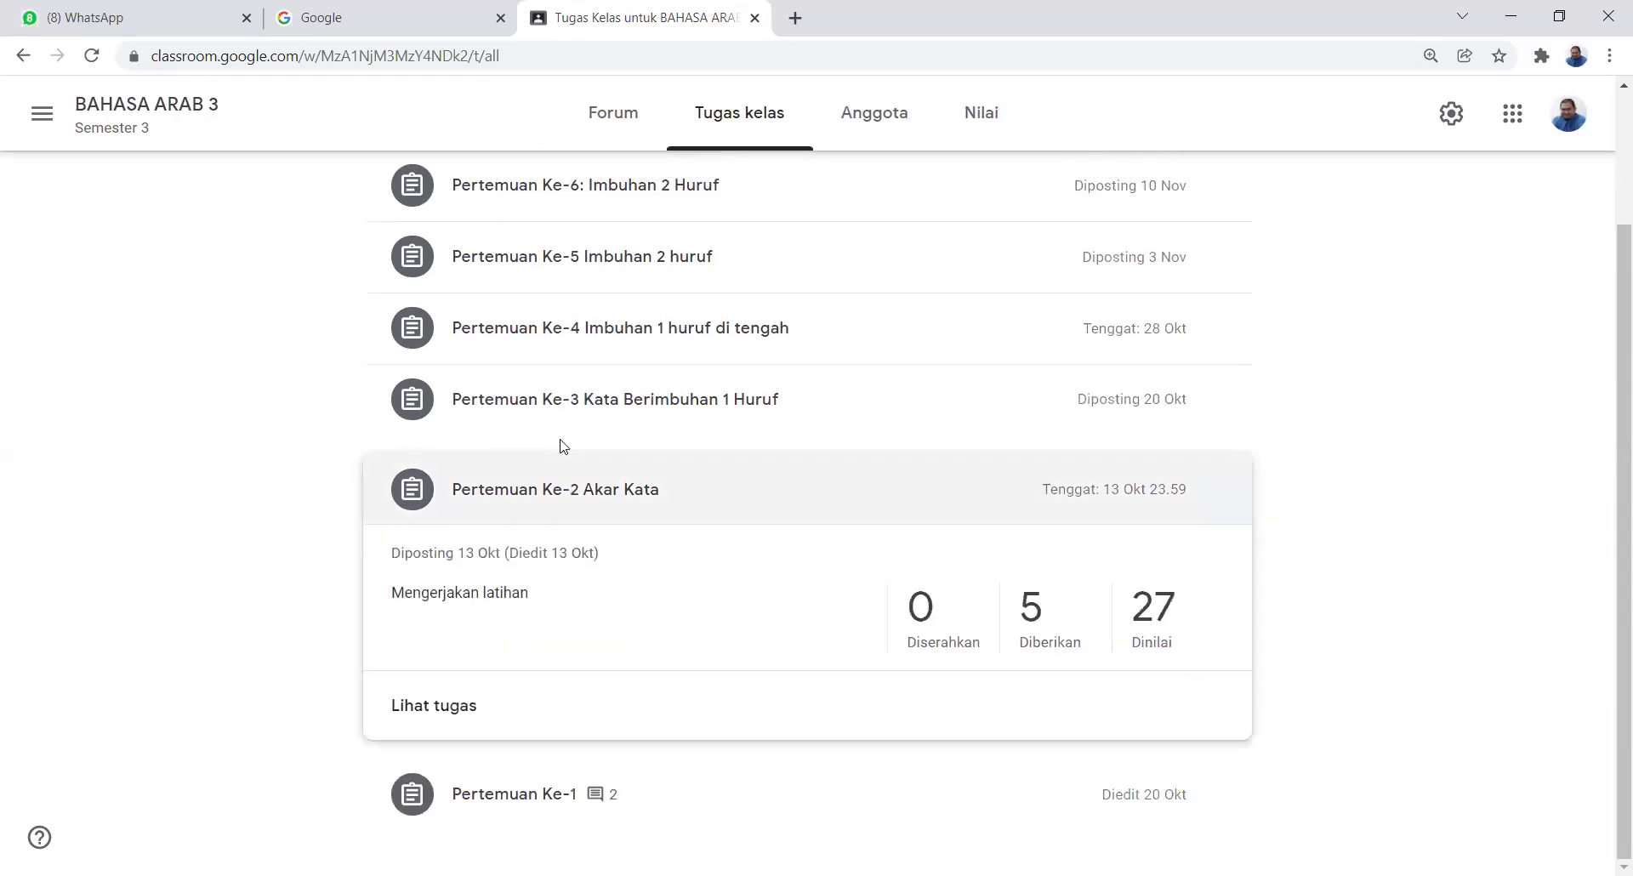
left_click(454, 709)
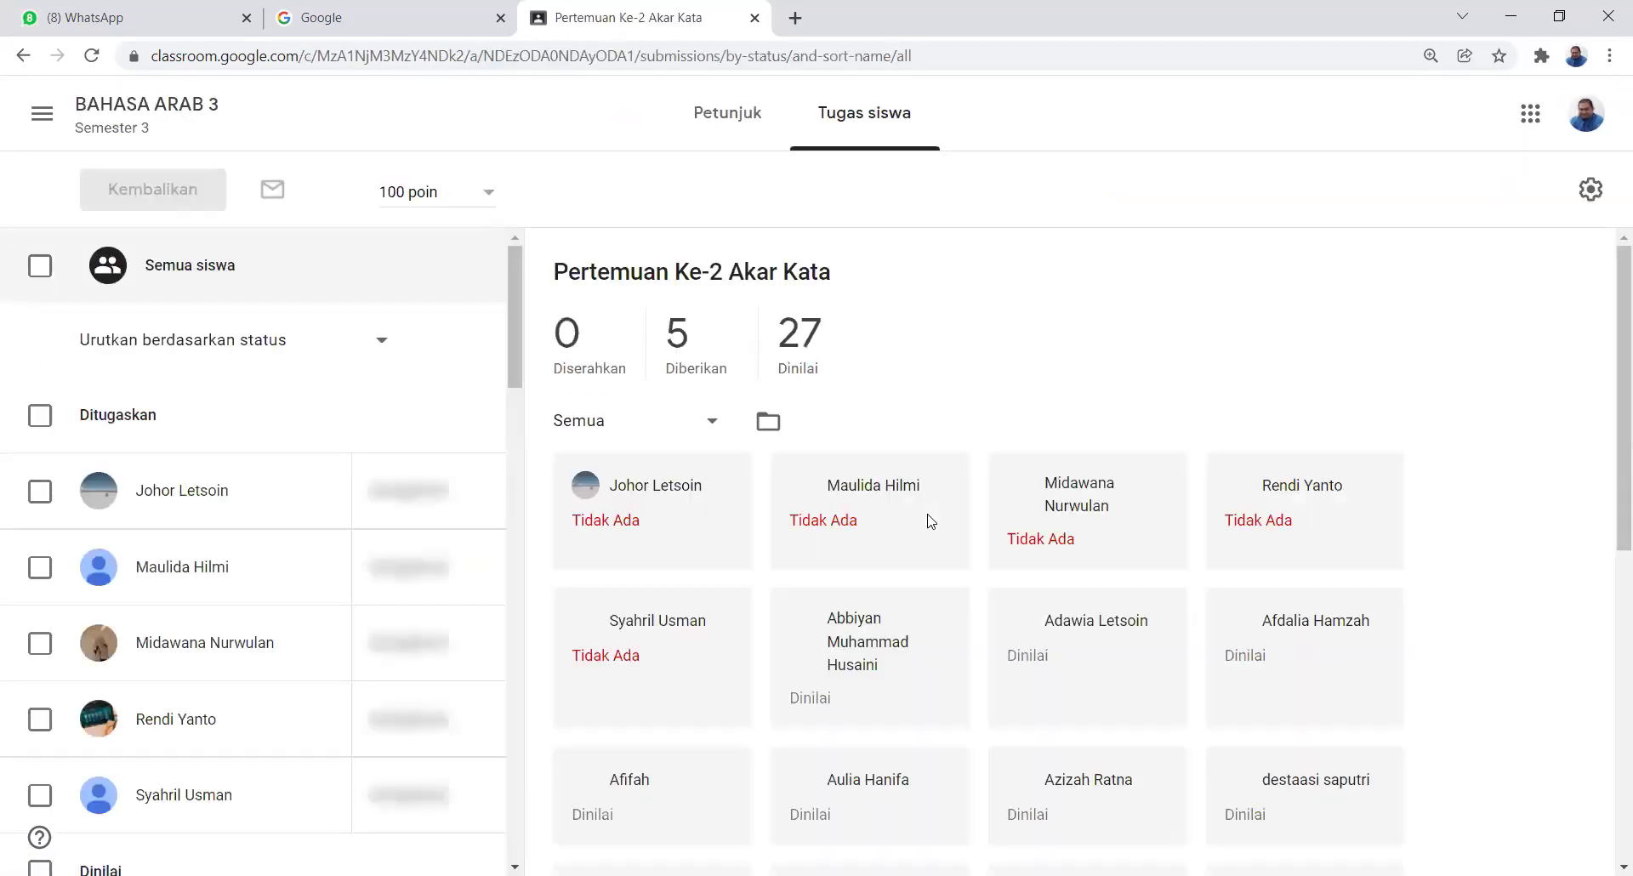
scroll(740, 572, "down", 3)
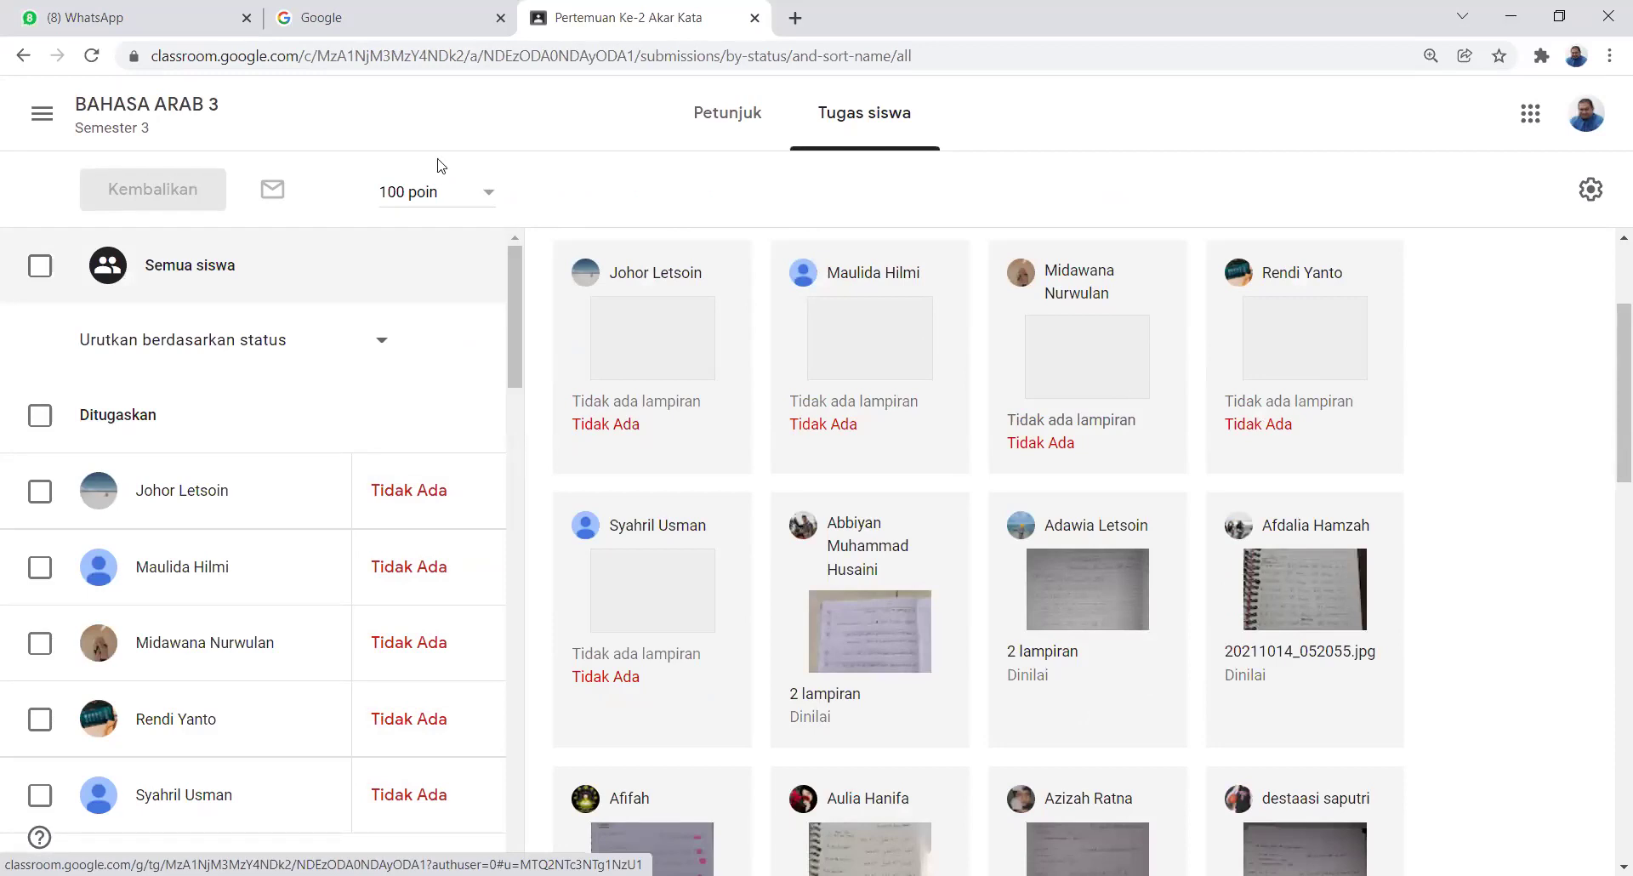
Return to the classwork list and check the details of Pertemuan Ke-3 Kata Berimbuhan 1 Huruf
left_click(23, 55)
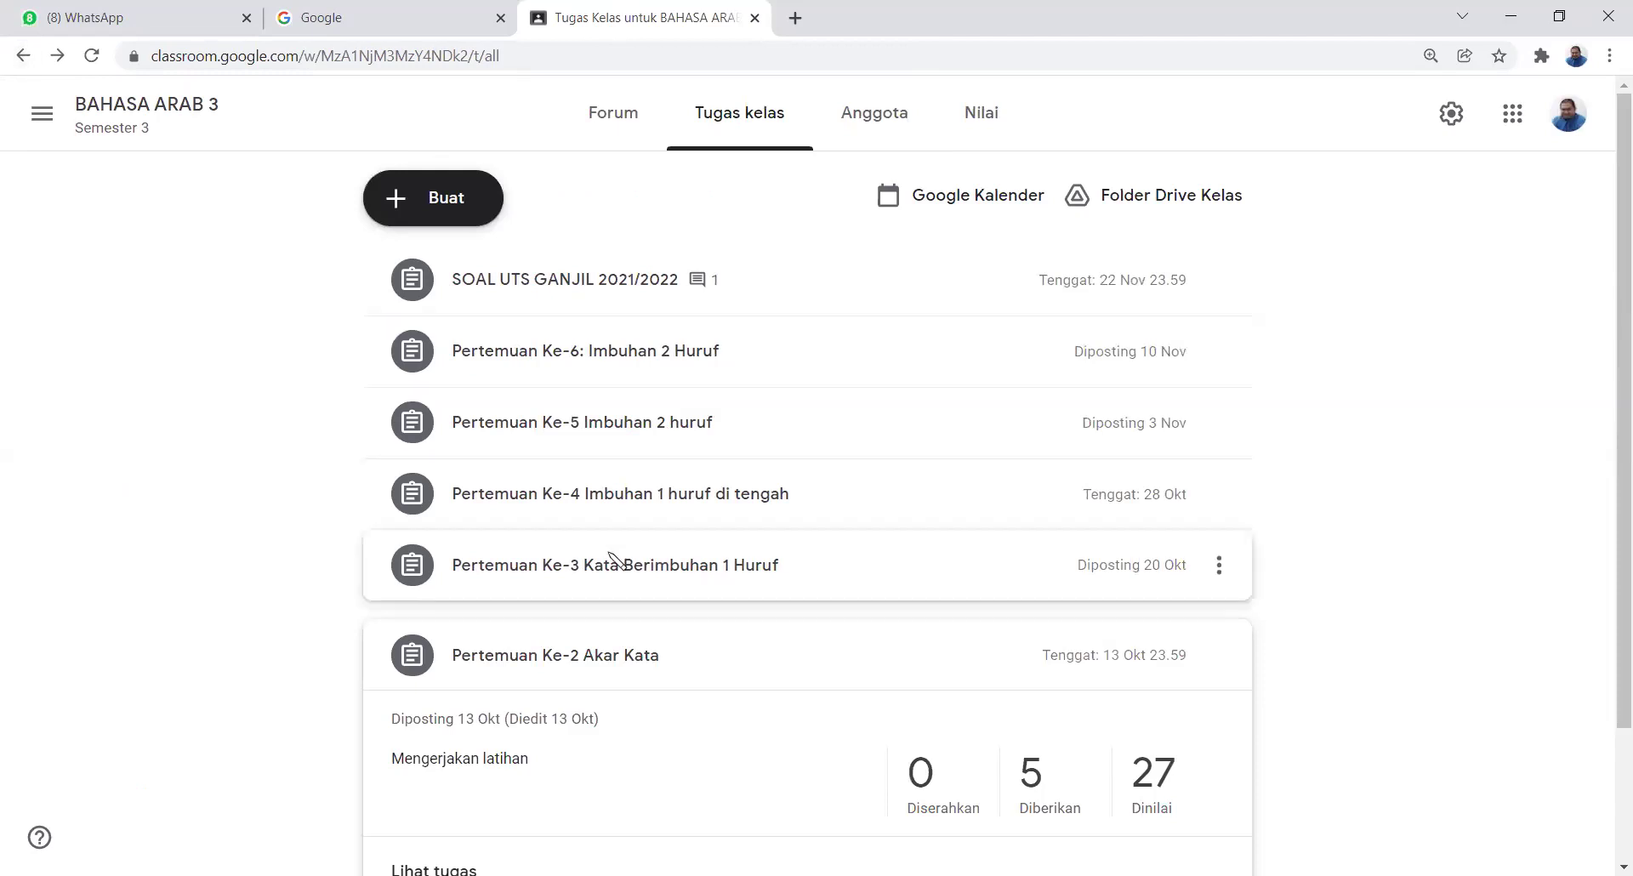
left_click(611, 561)
scroll(748, 465, "down", 2)
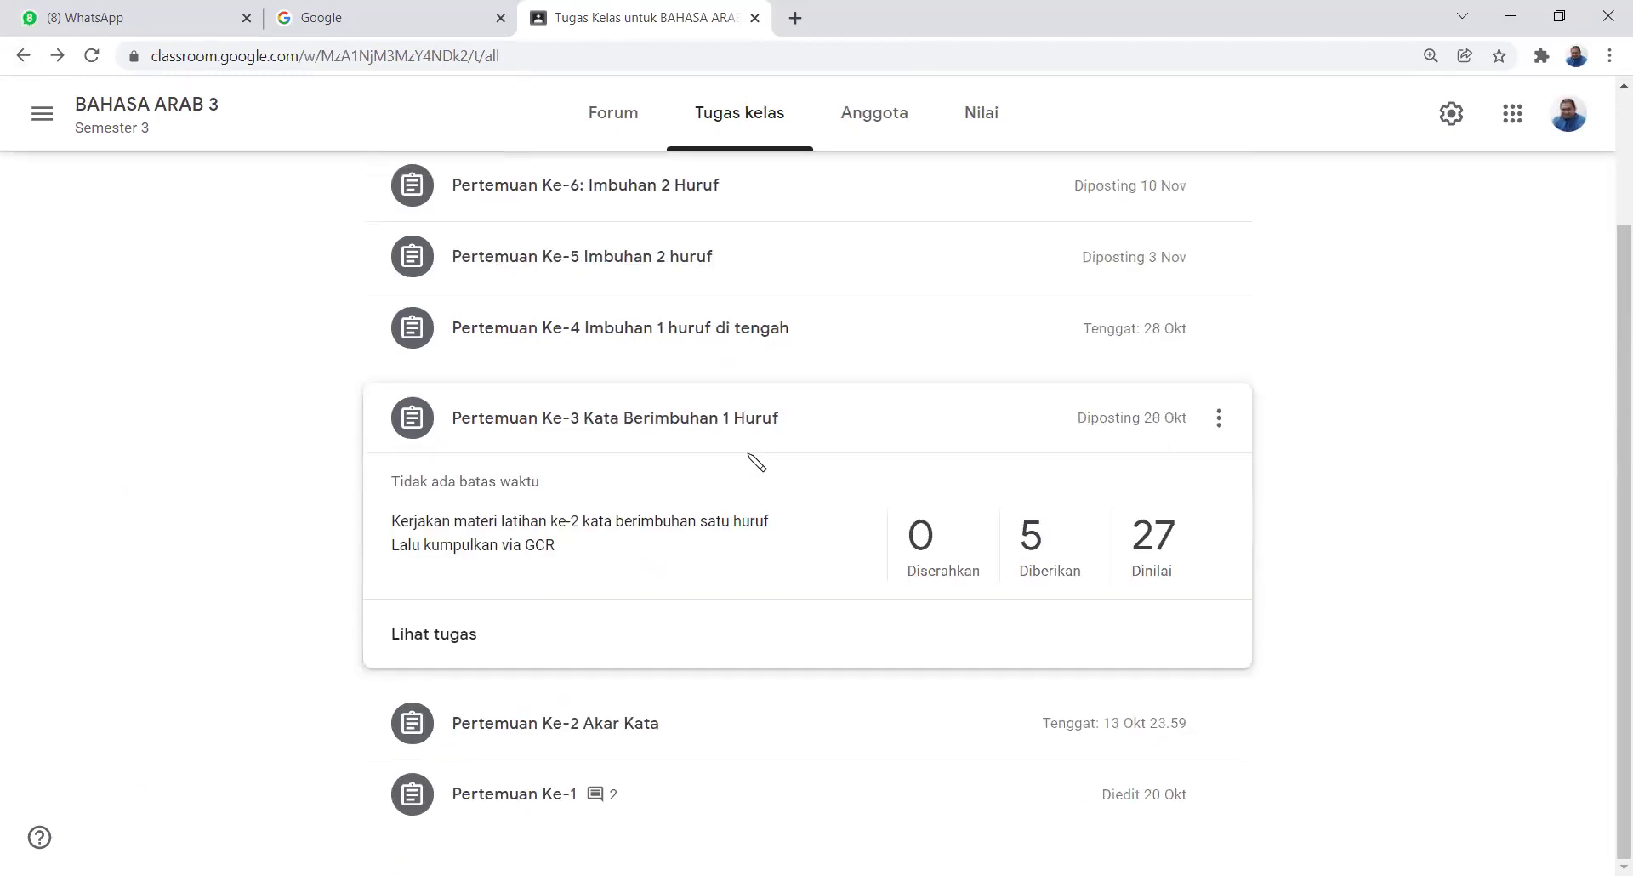
left_click(877, 424)
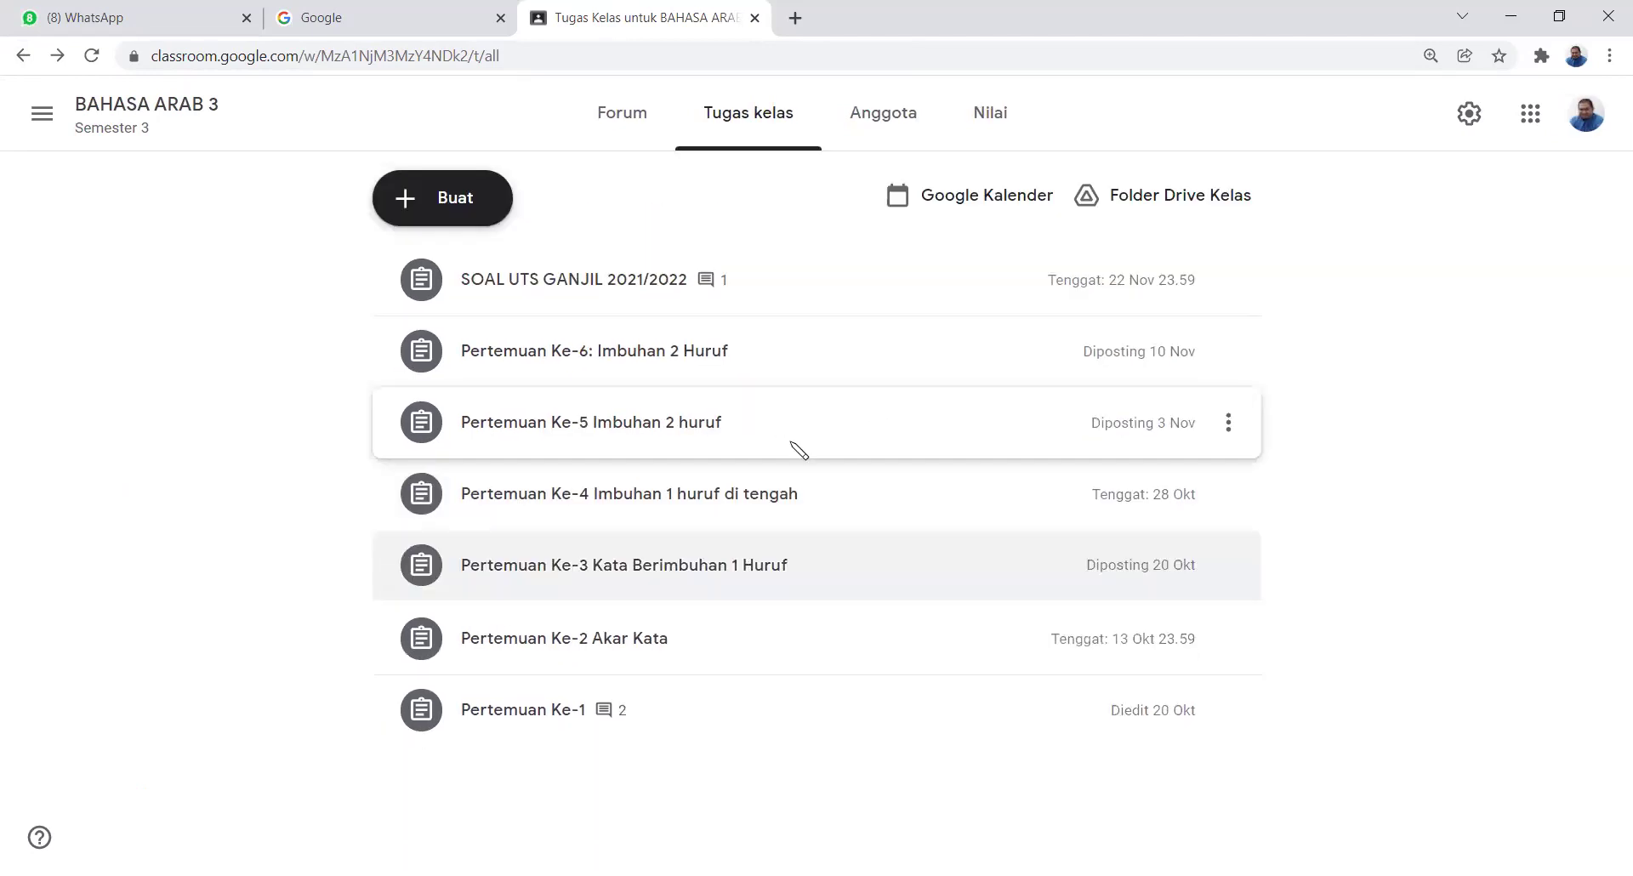
Check the instructions and submission status of the Pertemuan Ke-4, Ke-5 and Ke-6 assignments
left_click(721, 491)
left_click(693, 451)
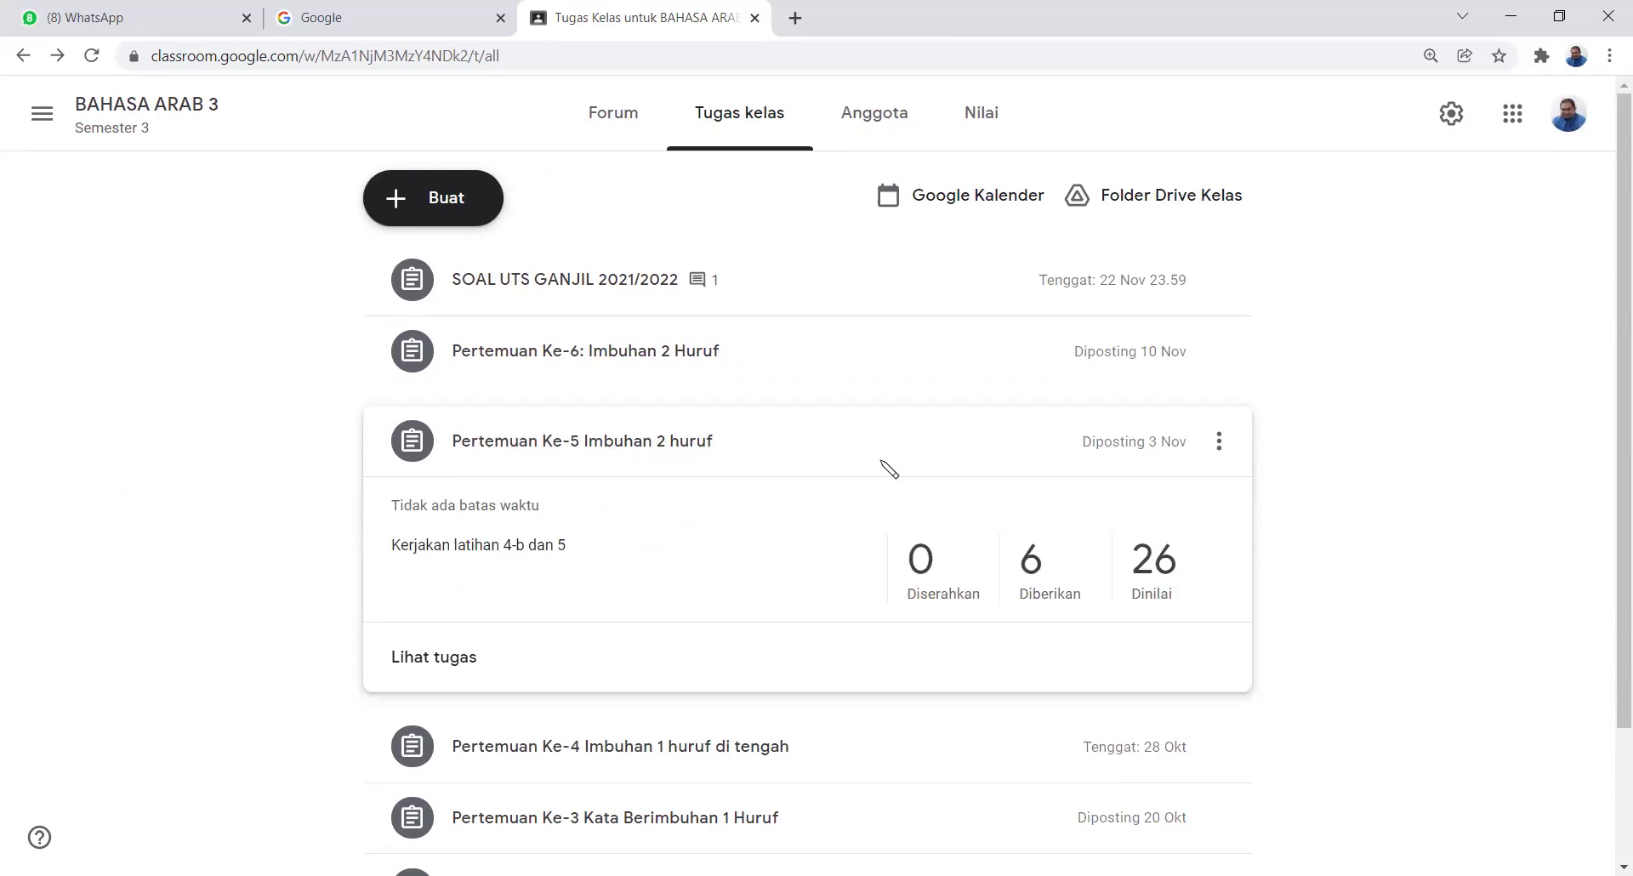
left_click(892, 459)
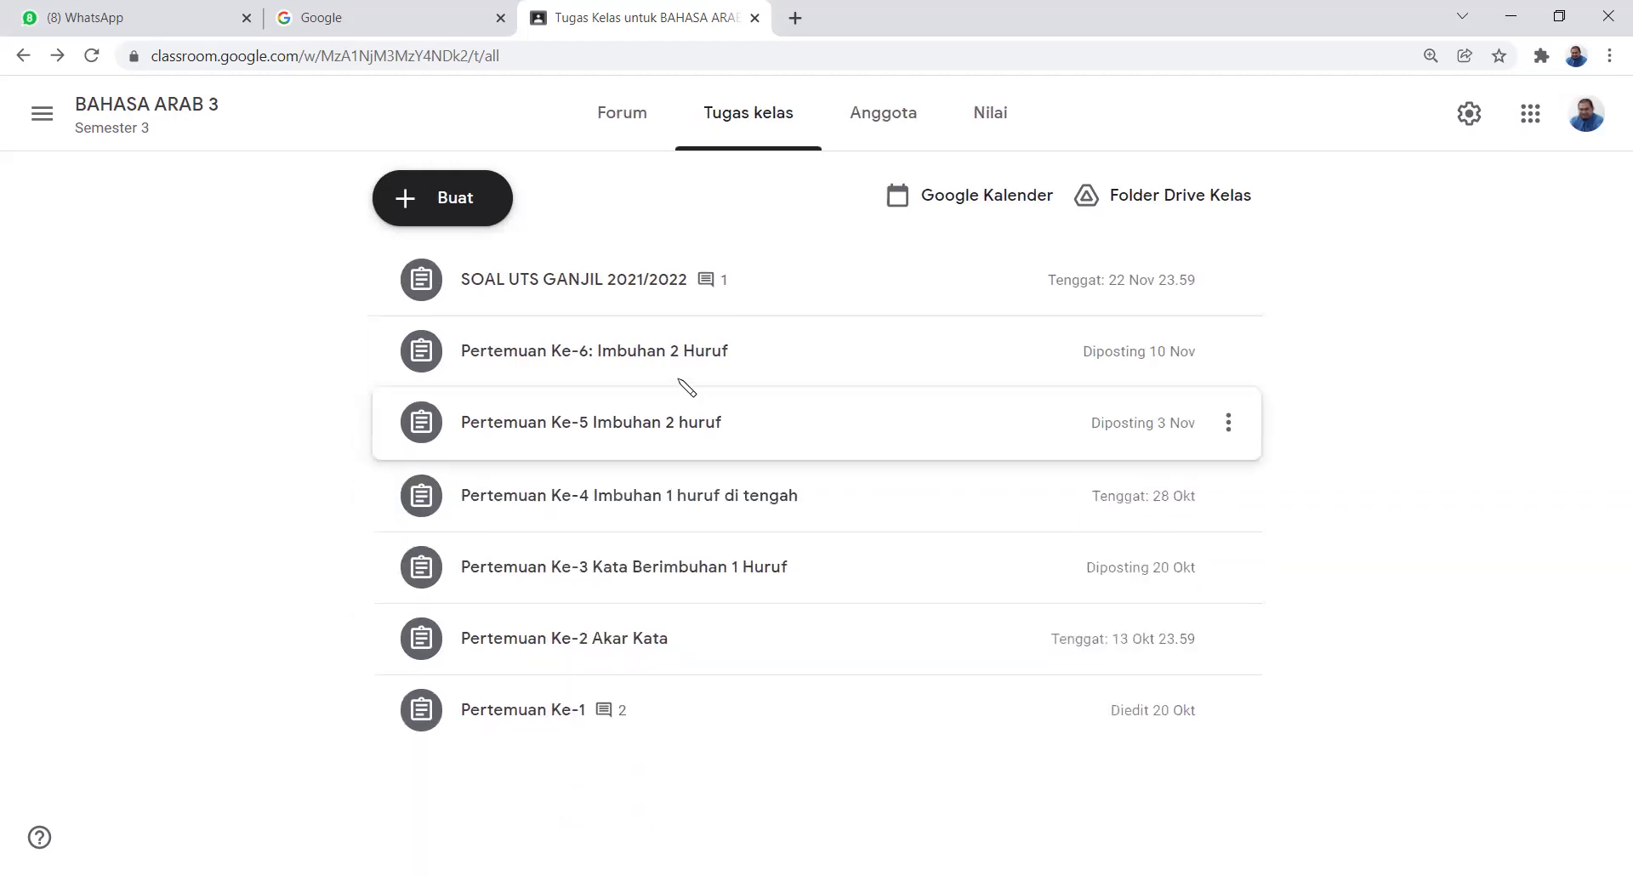
left_click(677, 372)
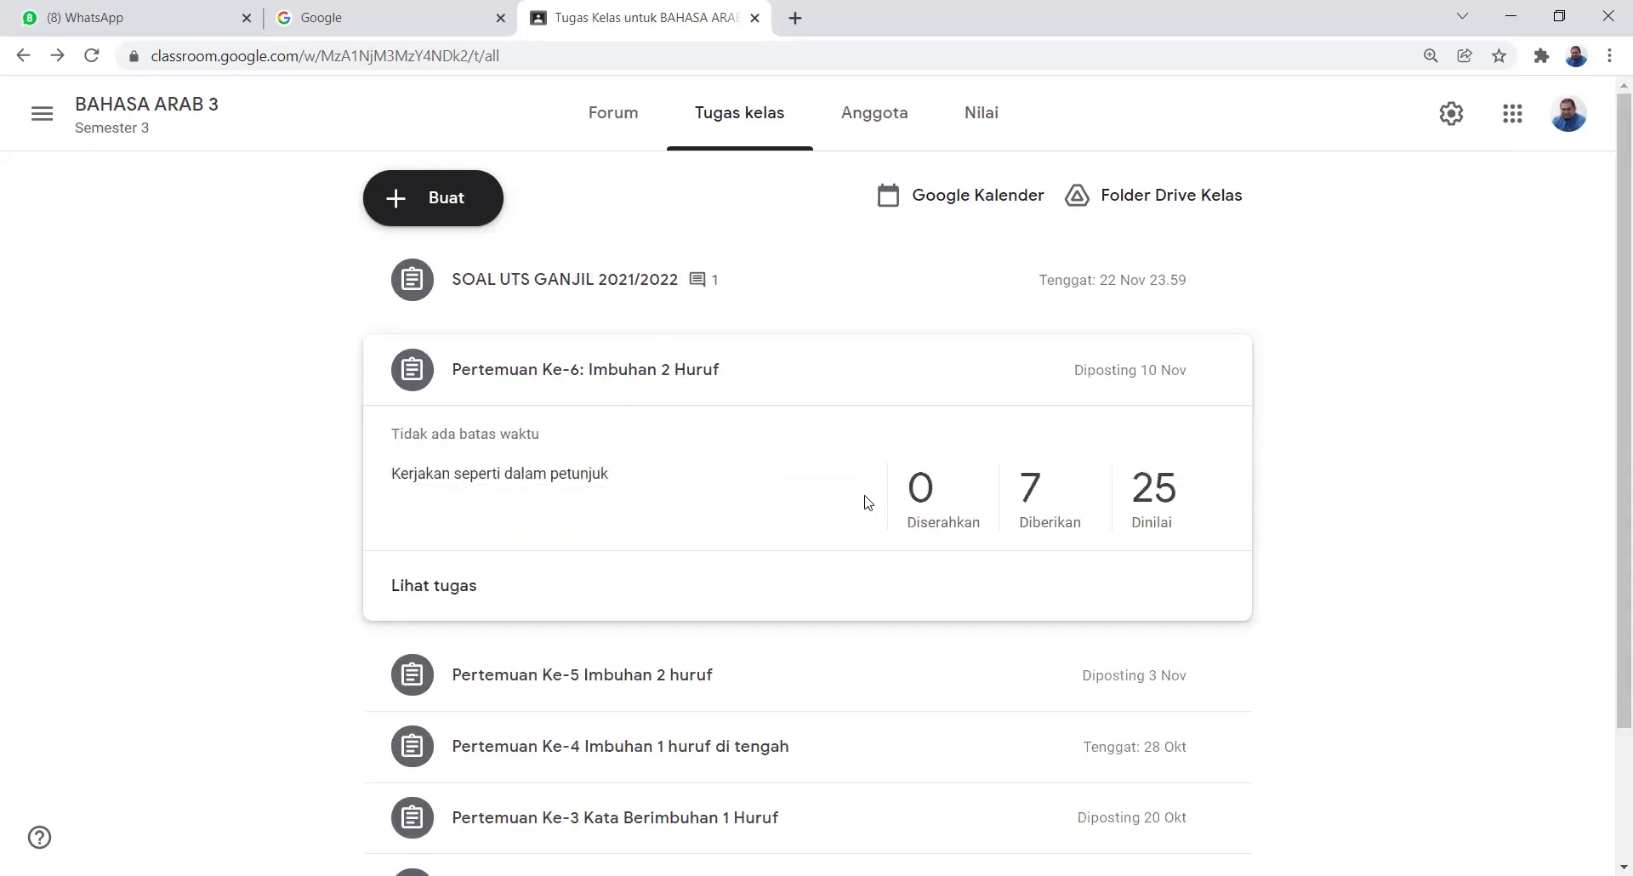
left_click(866, 385)
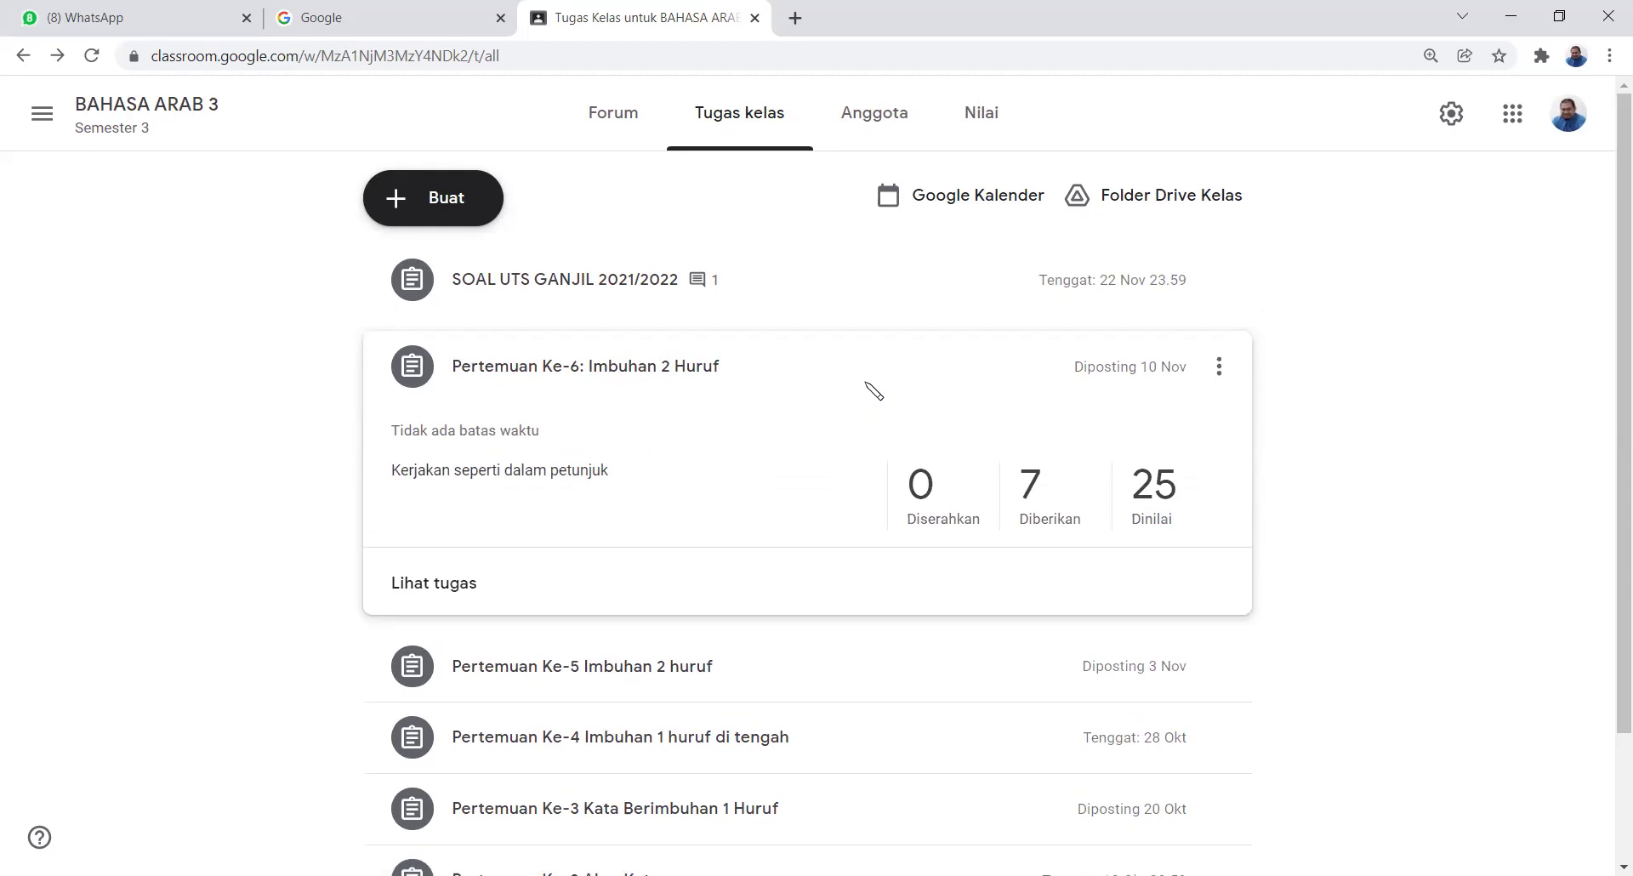
Expand the SOAL UTS GANJIL 2021/2022 assignment, read its questions and class comment, and close the comments
left_click(580, 264)
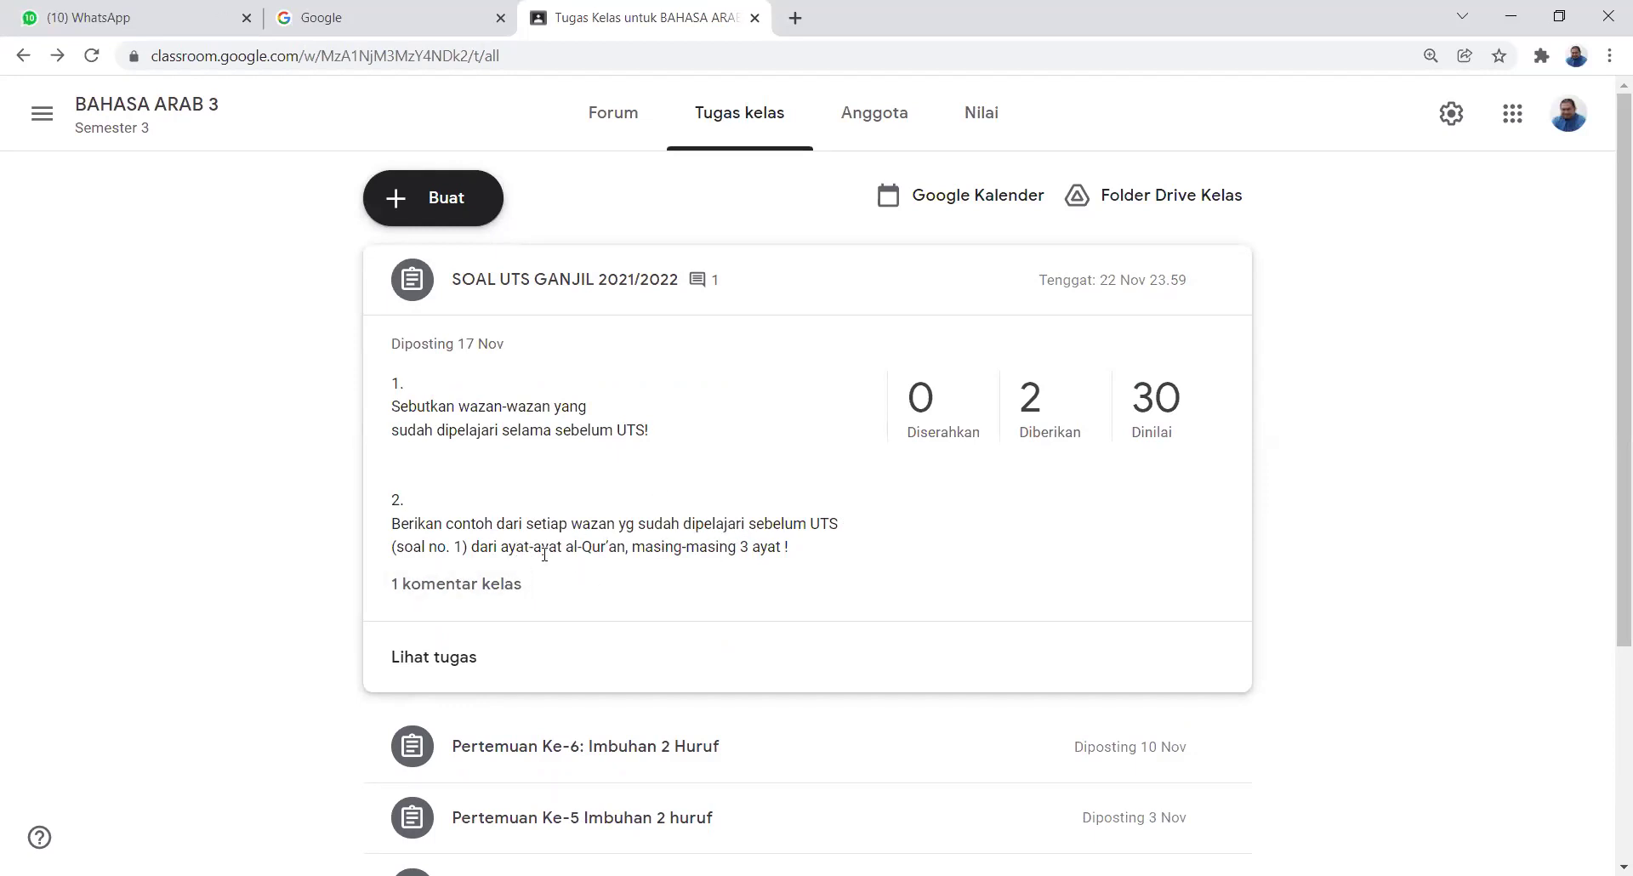
left_click(473, 595)
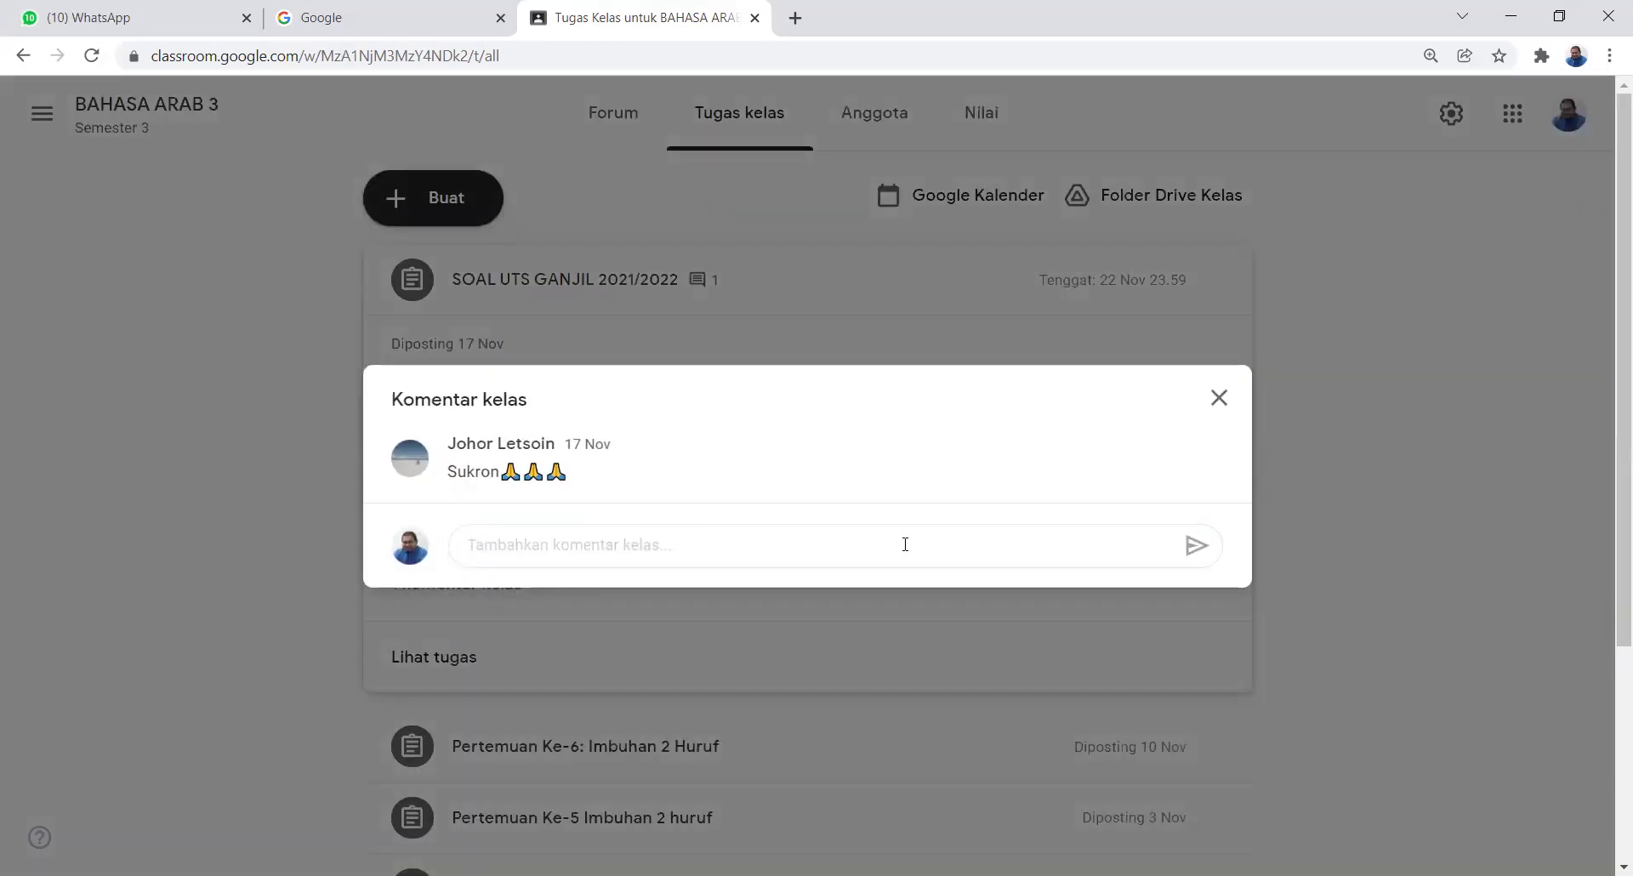
left_click(1219, 398)
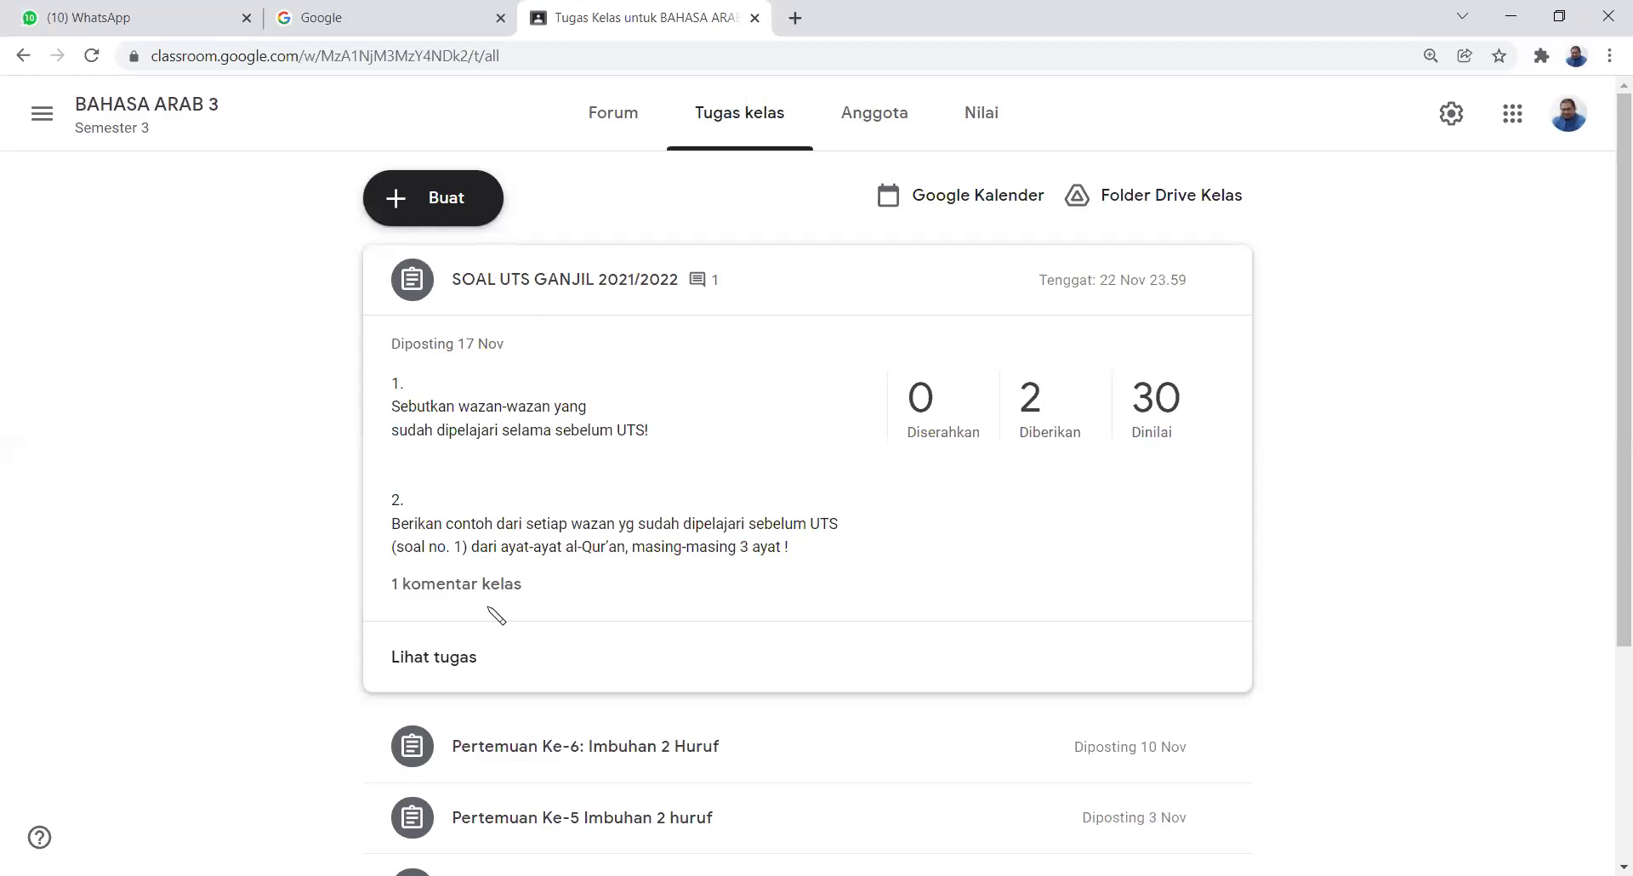
Open the student work for SOAL UTS GANJIL 2021/2022 and look over the submissions
left_click(455, 659)
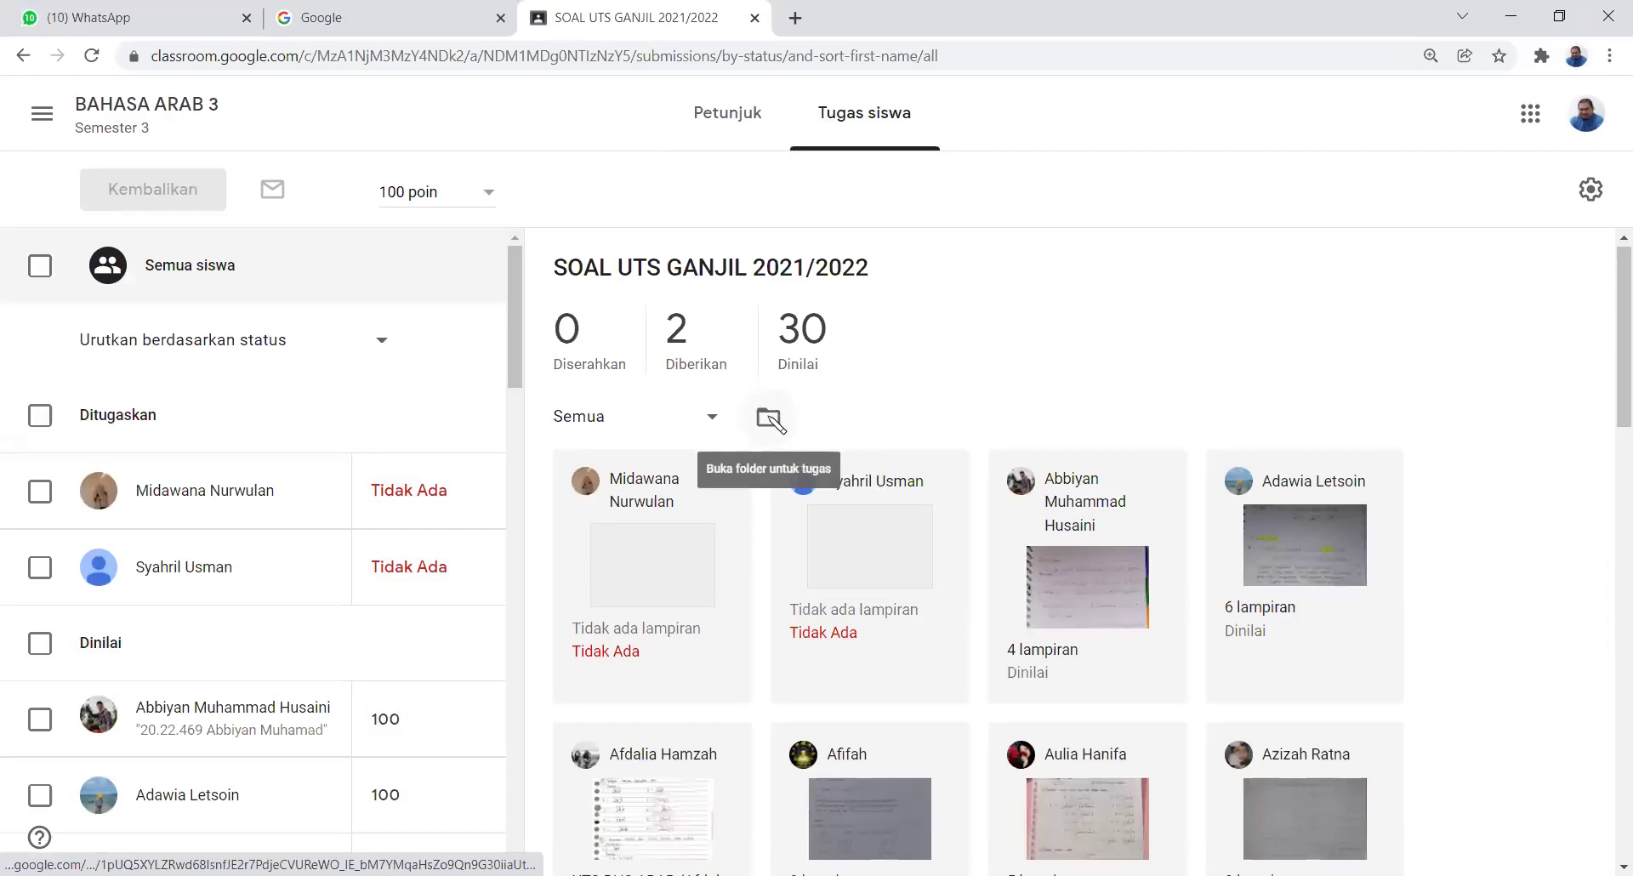
scroll(774, 417, "down", 2)
scroll(770, 421, "up", 2)
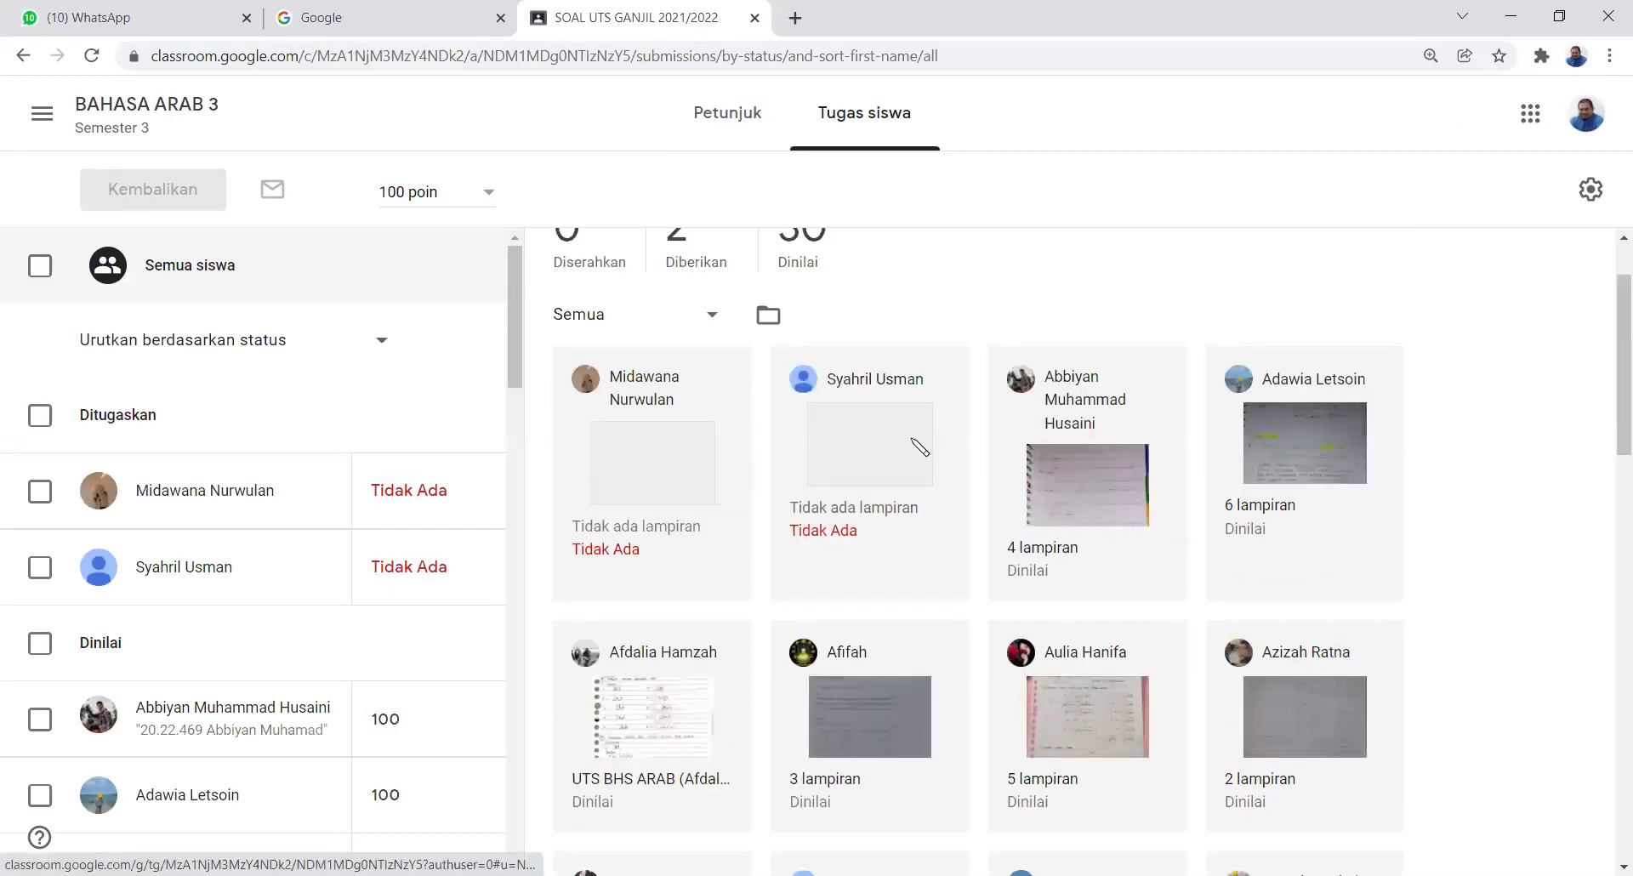
Open the first graded student's submission in a separate browser tab and inspect IMG_20211122_001643.jpg up close
middle_click(1113, 492)
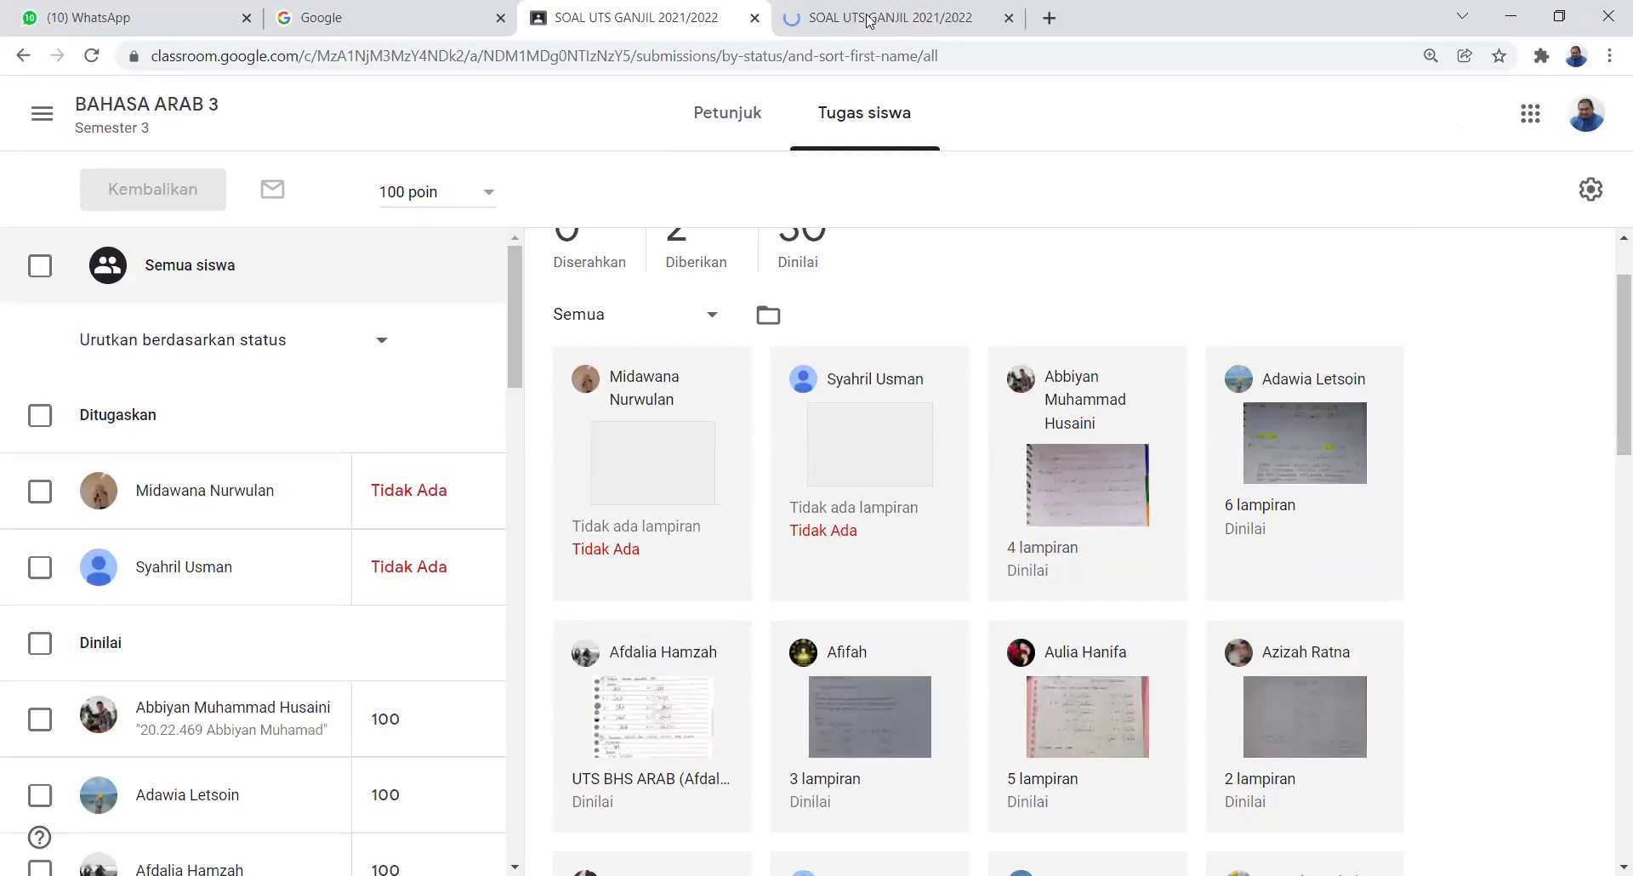
left_click(868, 21)
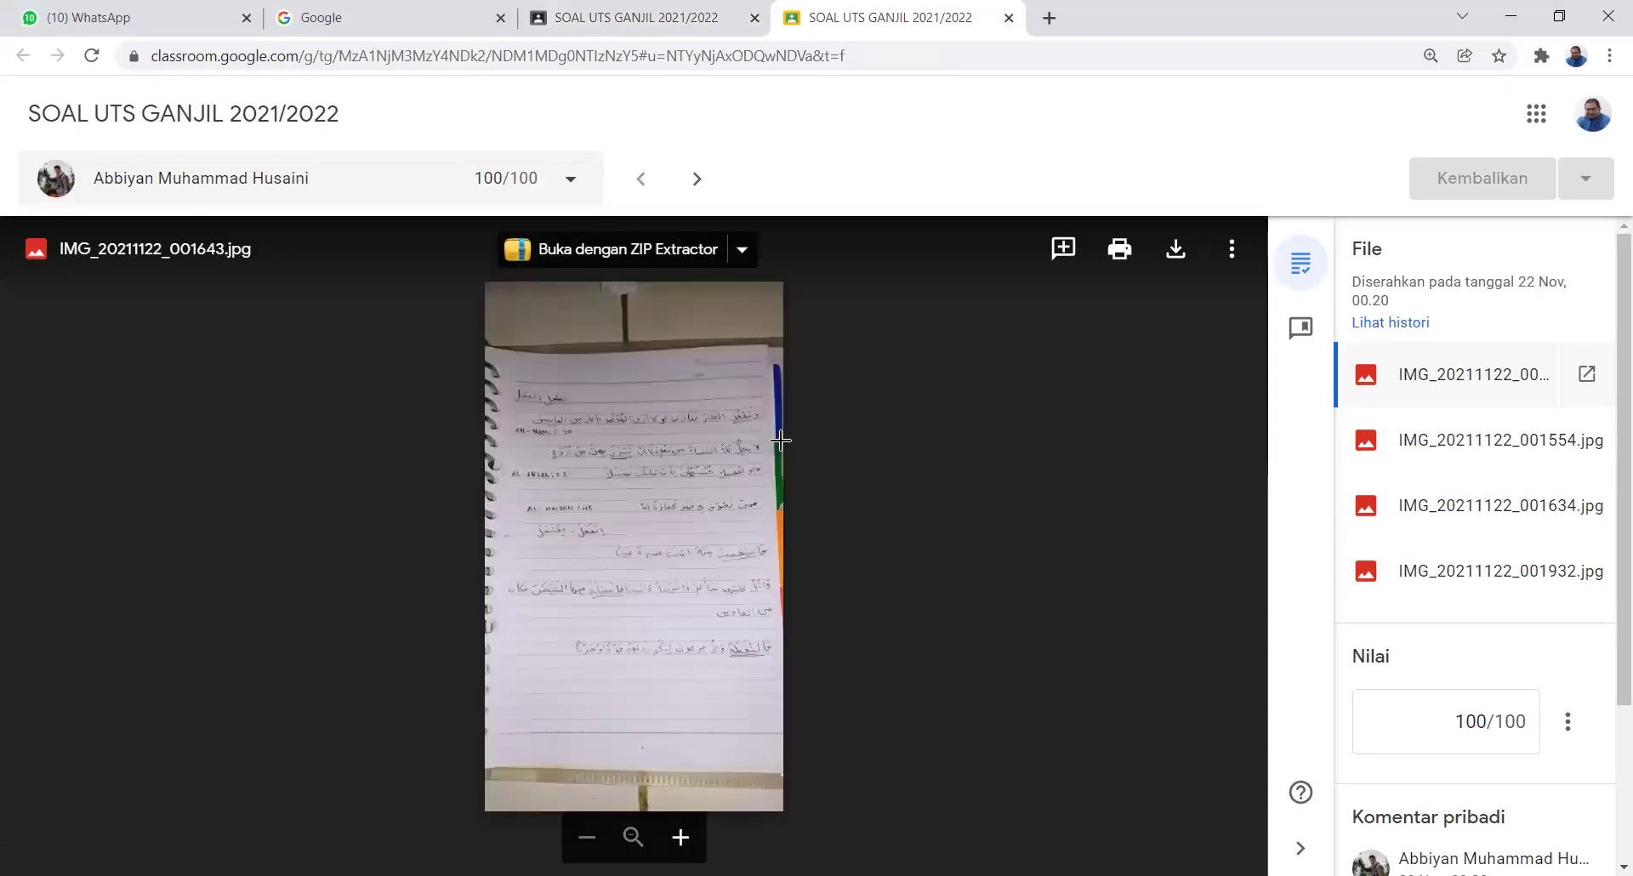
left_click(692, 457)
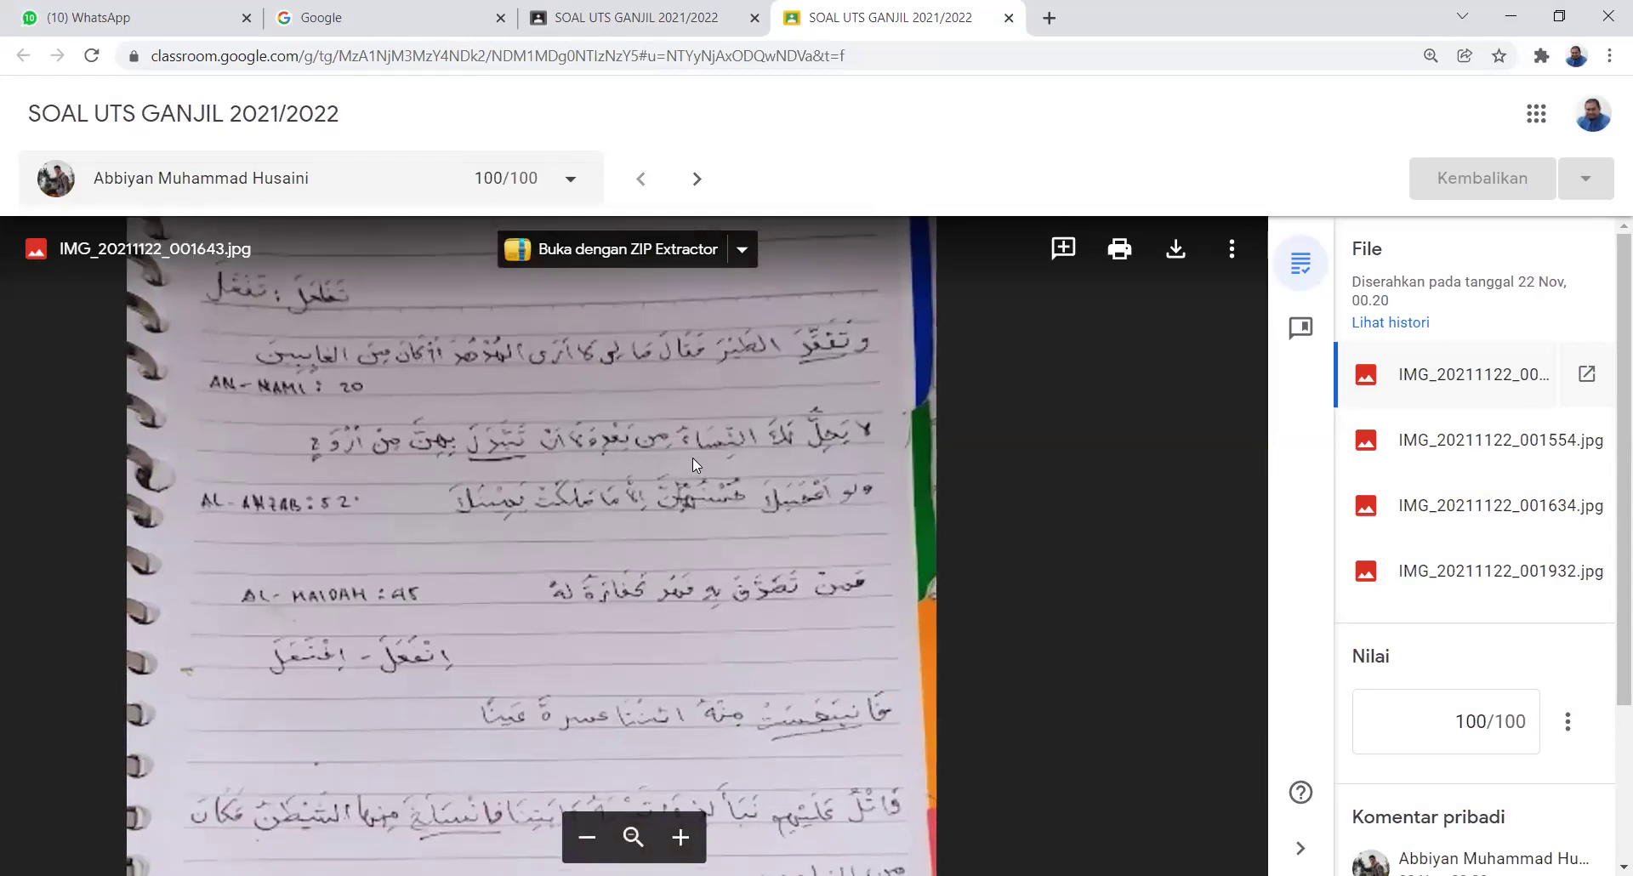
left_click(693, 464)
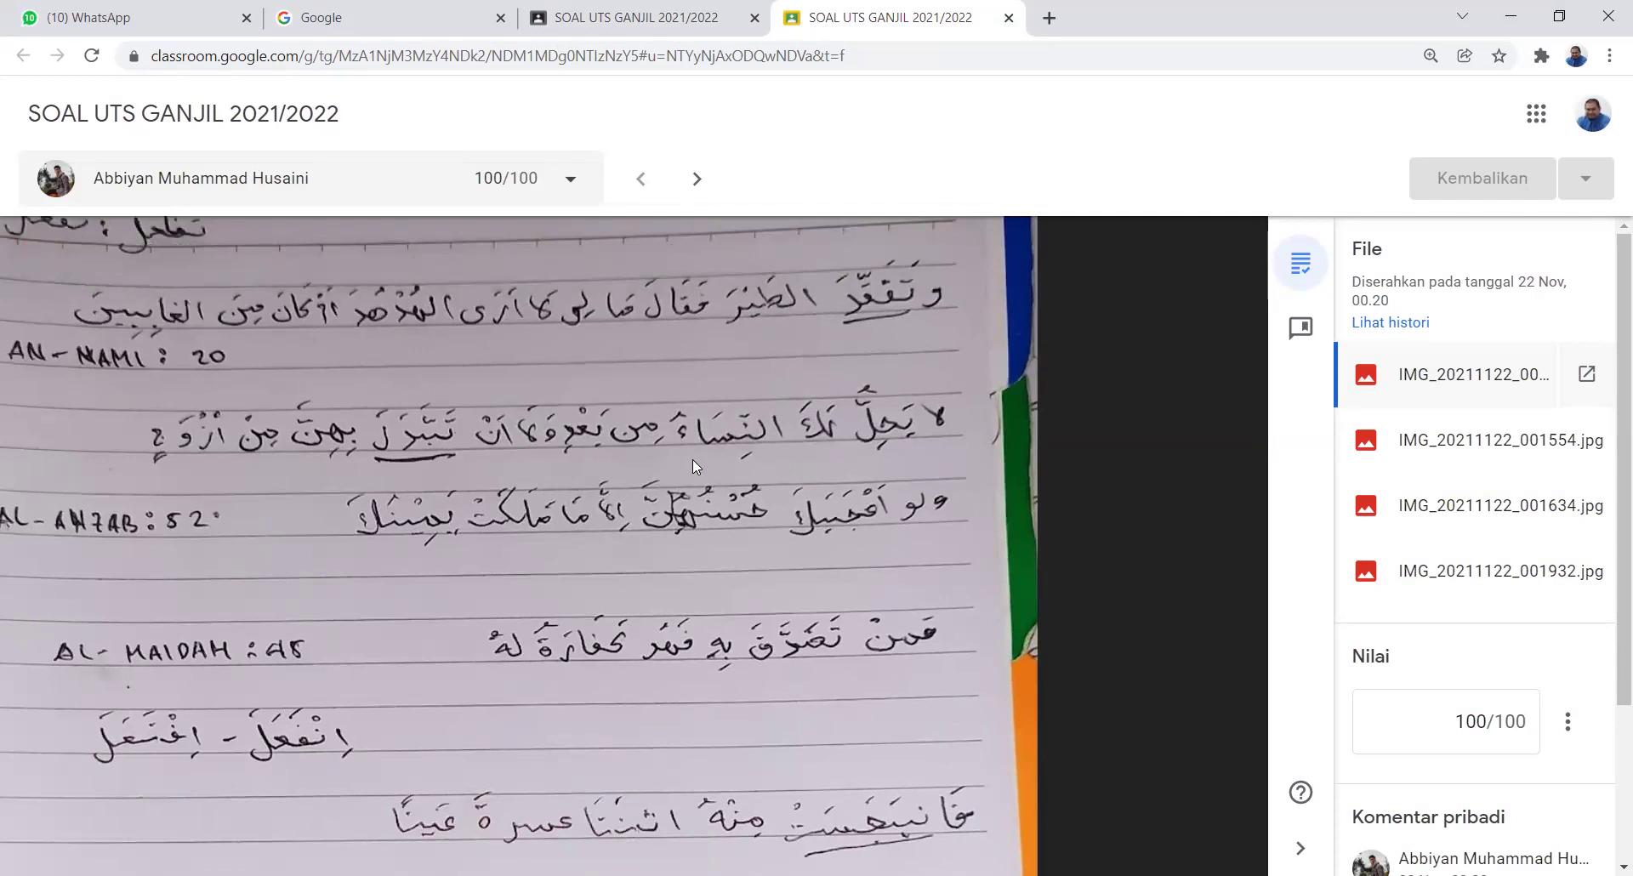
scroll(692, 460, "down", 1)
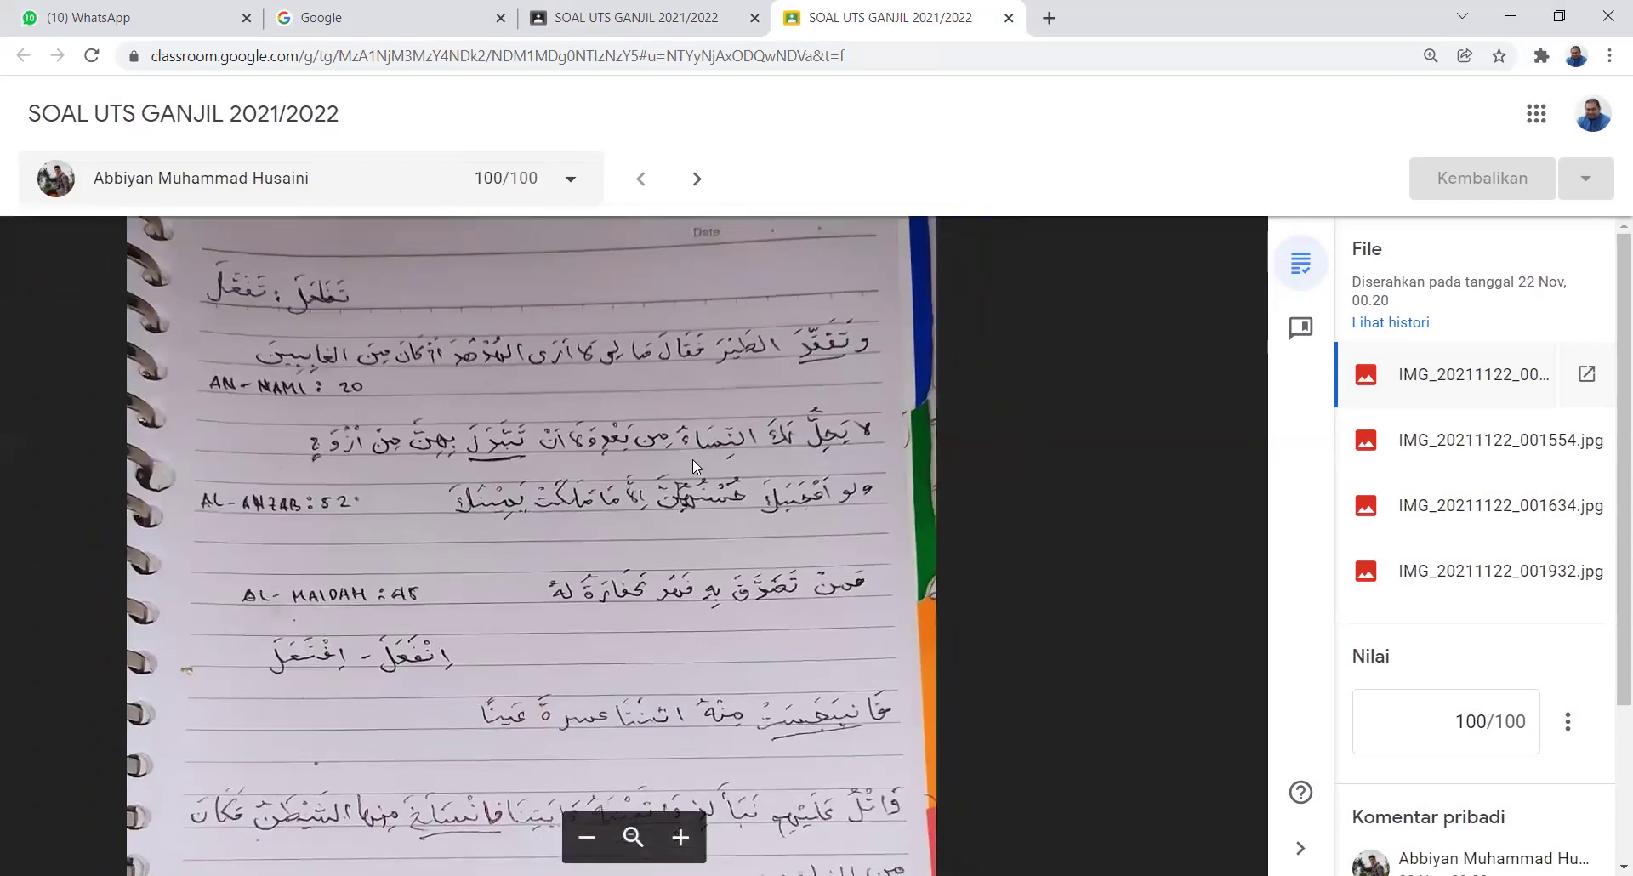
scroll(693, 460, "down", 1)
scroll(693, 460, "down", 2)
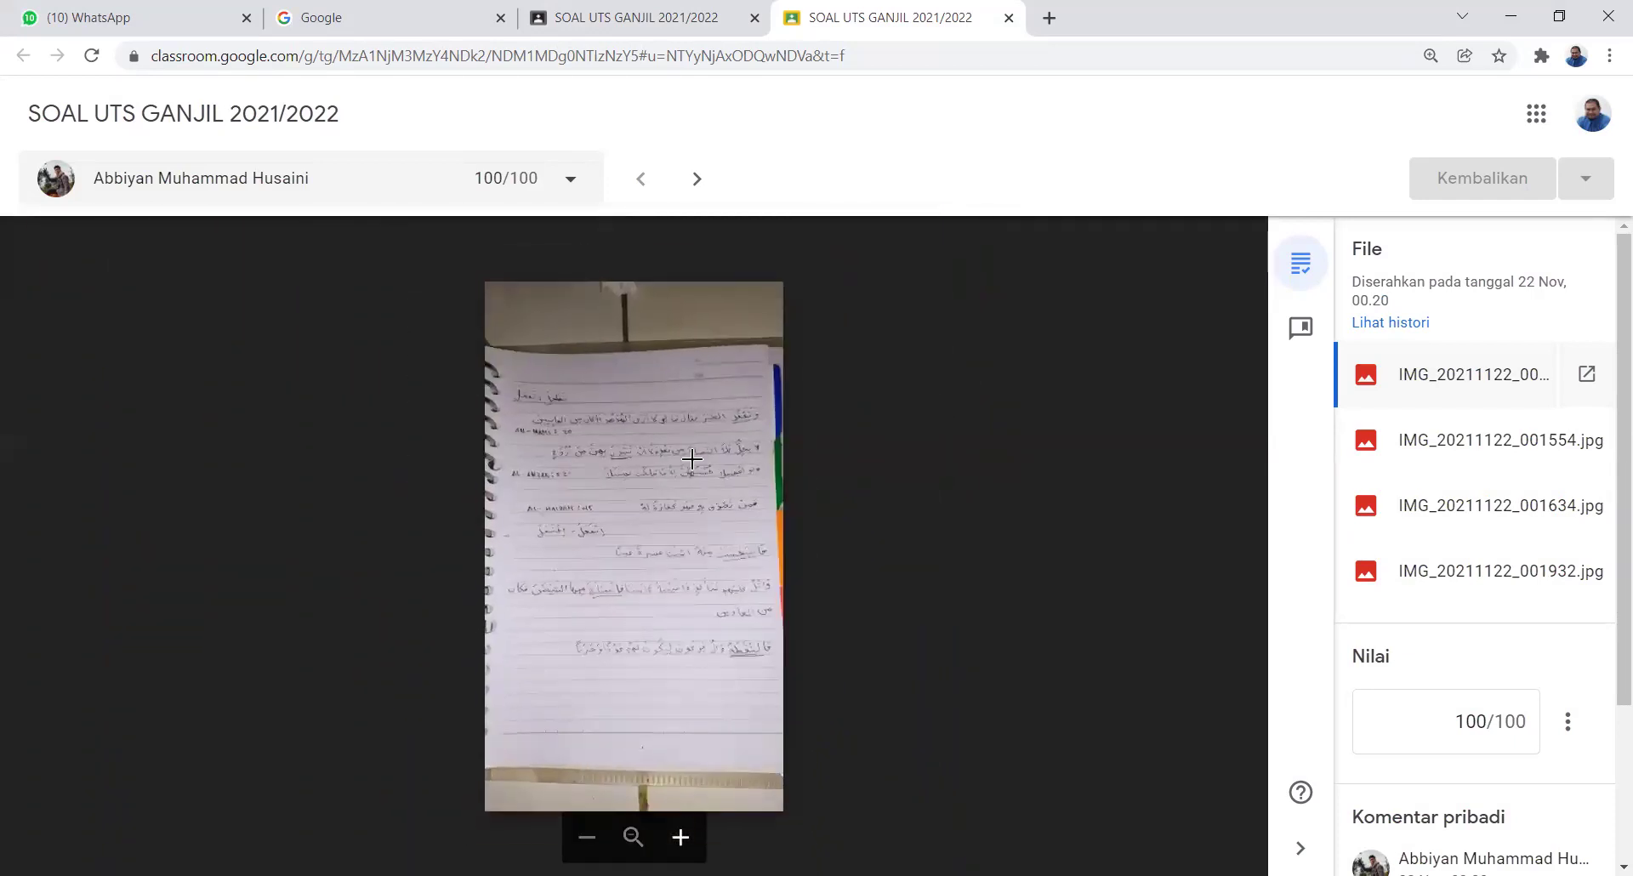
Show the attachment IMG_20211122_001554.jpg and enlarge the handwritten list of word patterns for reading
left_click(1480, 440)
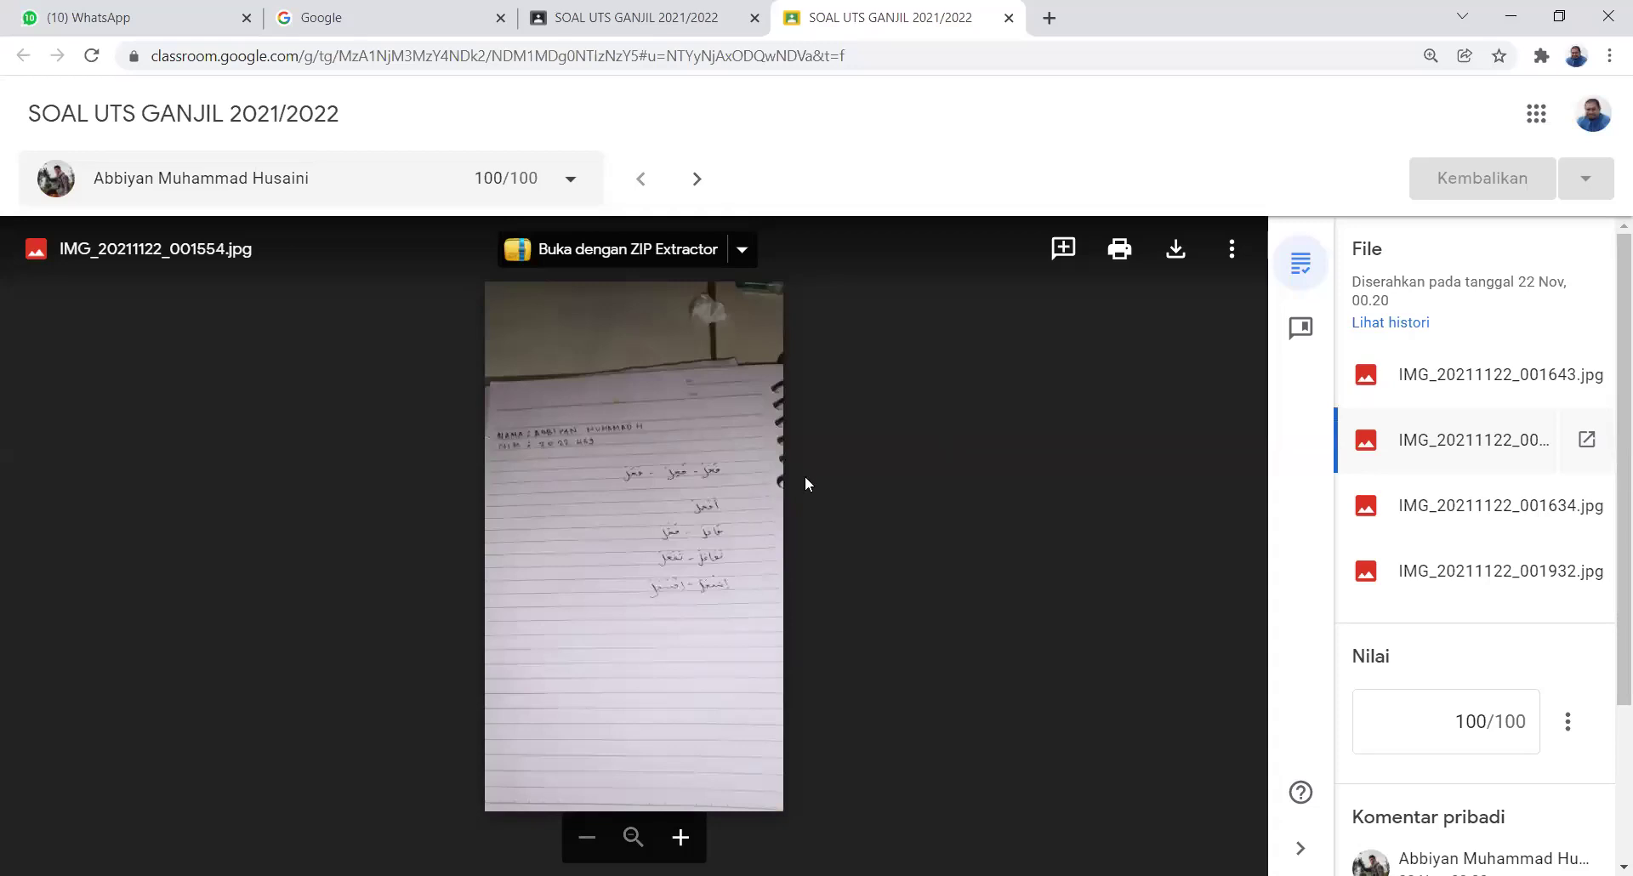
left_click(647, 504)
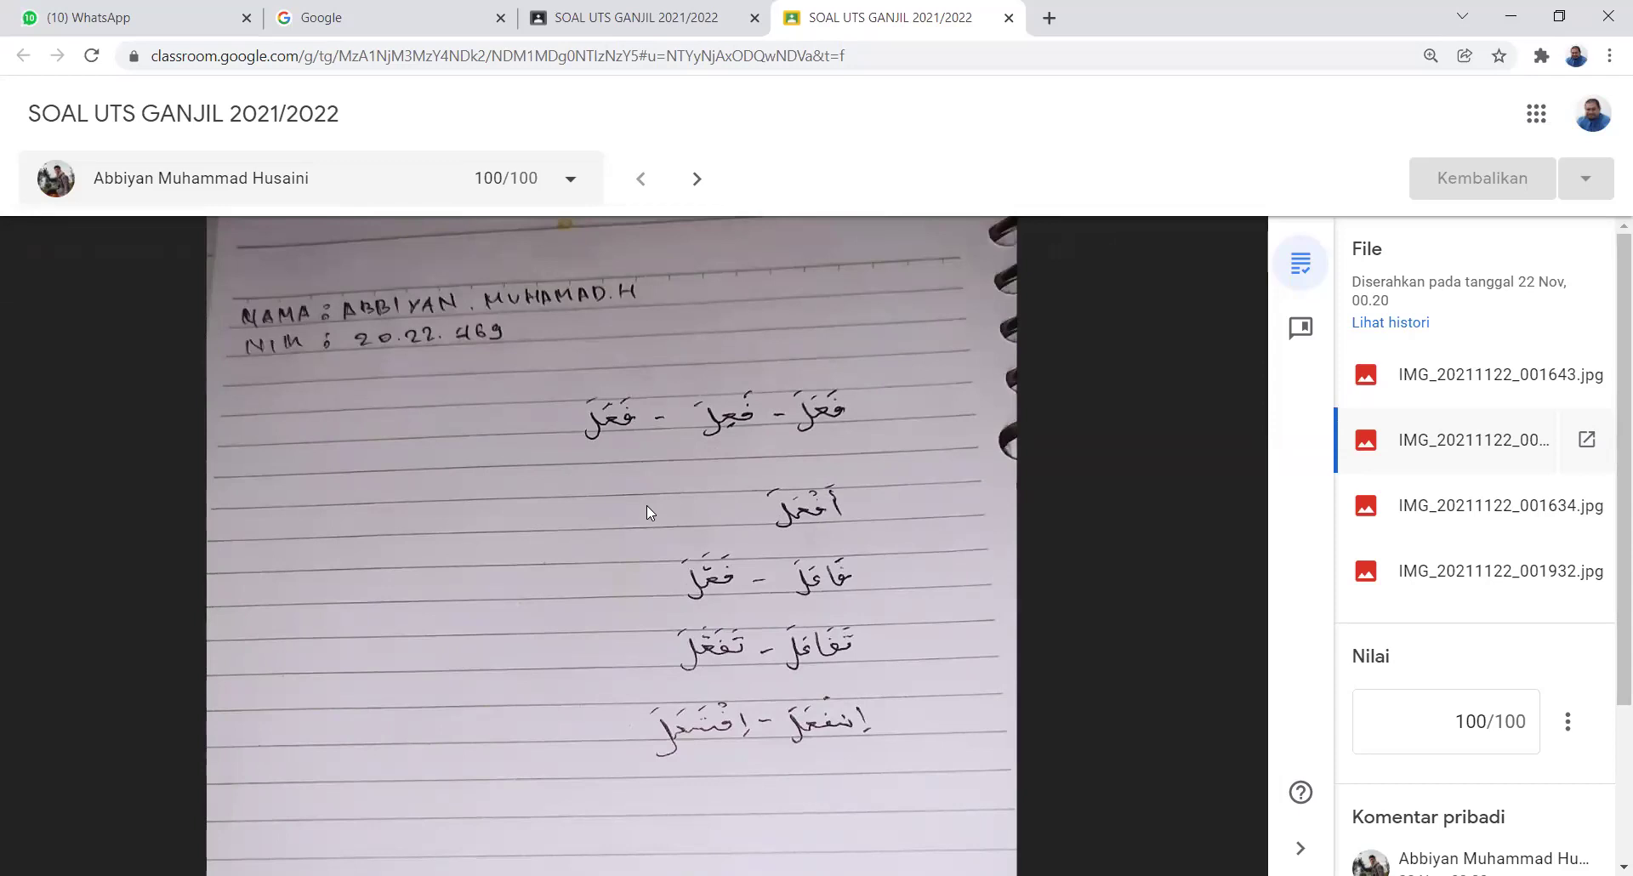
mouse_move(766, 776)
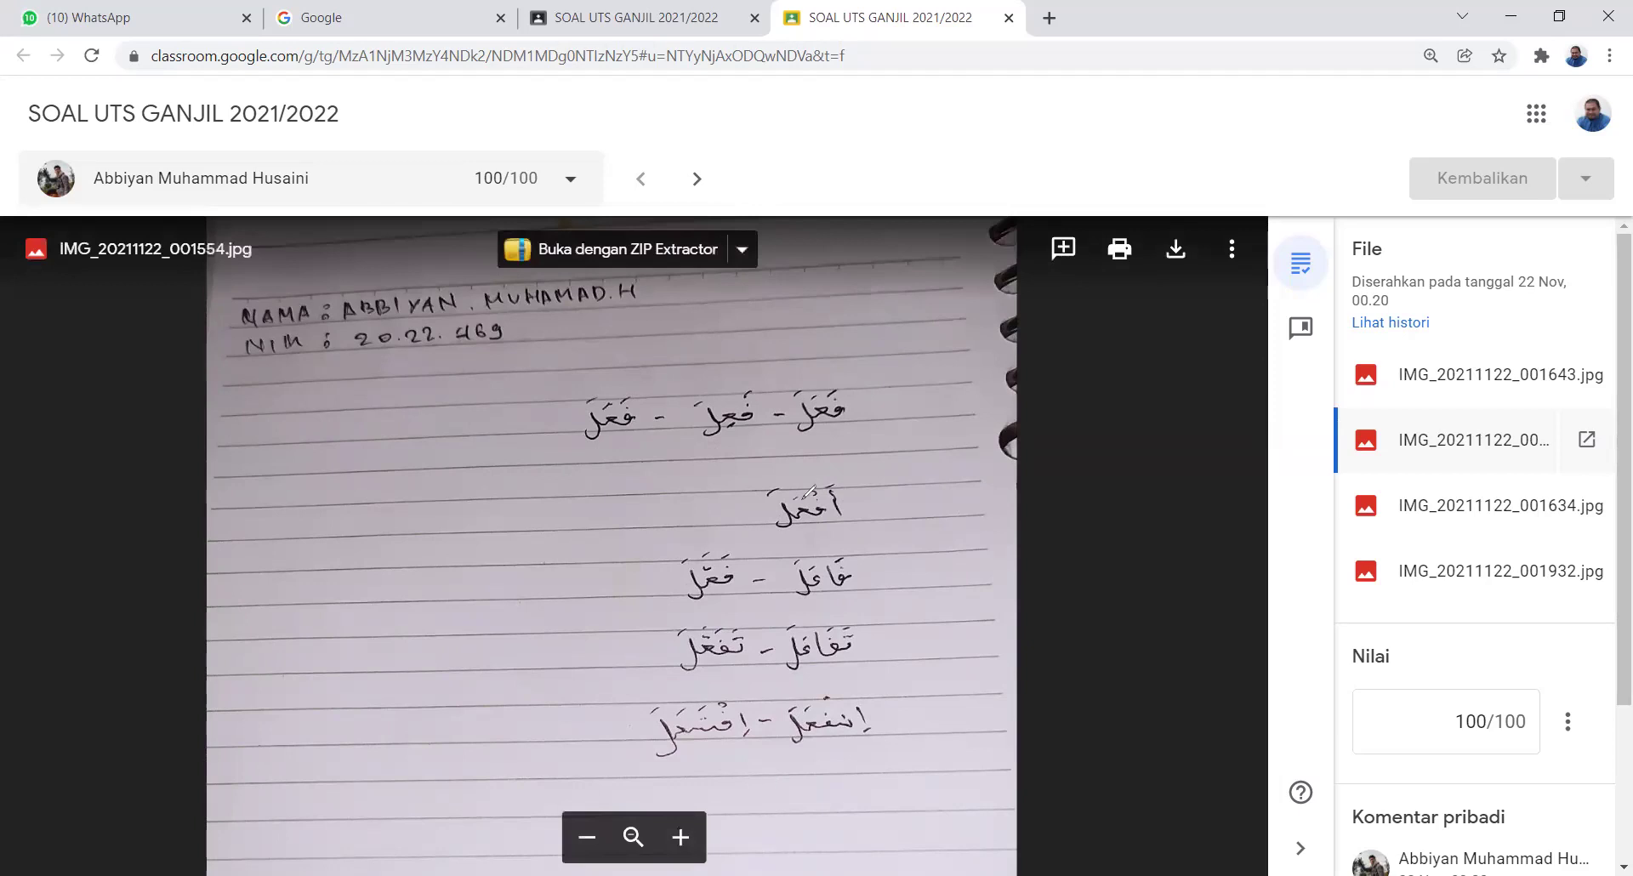
Circle and cross out in red the leftmost word on the first line of Arabic patterns, and clear the markings
mouse_move(655, 391)
left_mouse_down()
mouse_move(541, 379)
mouse_move(642, 468)
mouse_move(659, 393)
mouse_move(665, 425)
left_mouse_up()
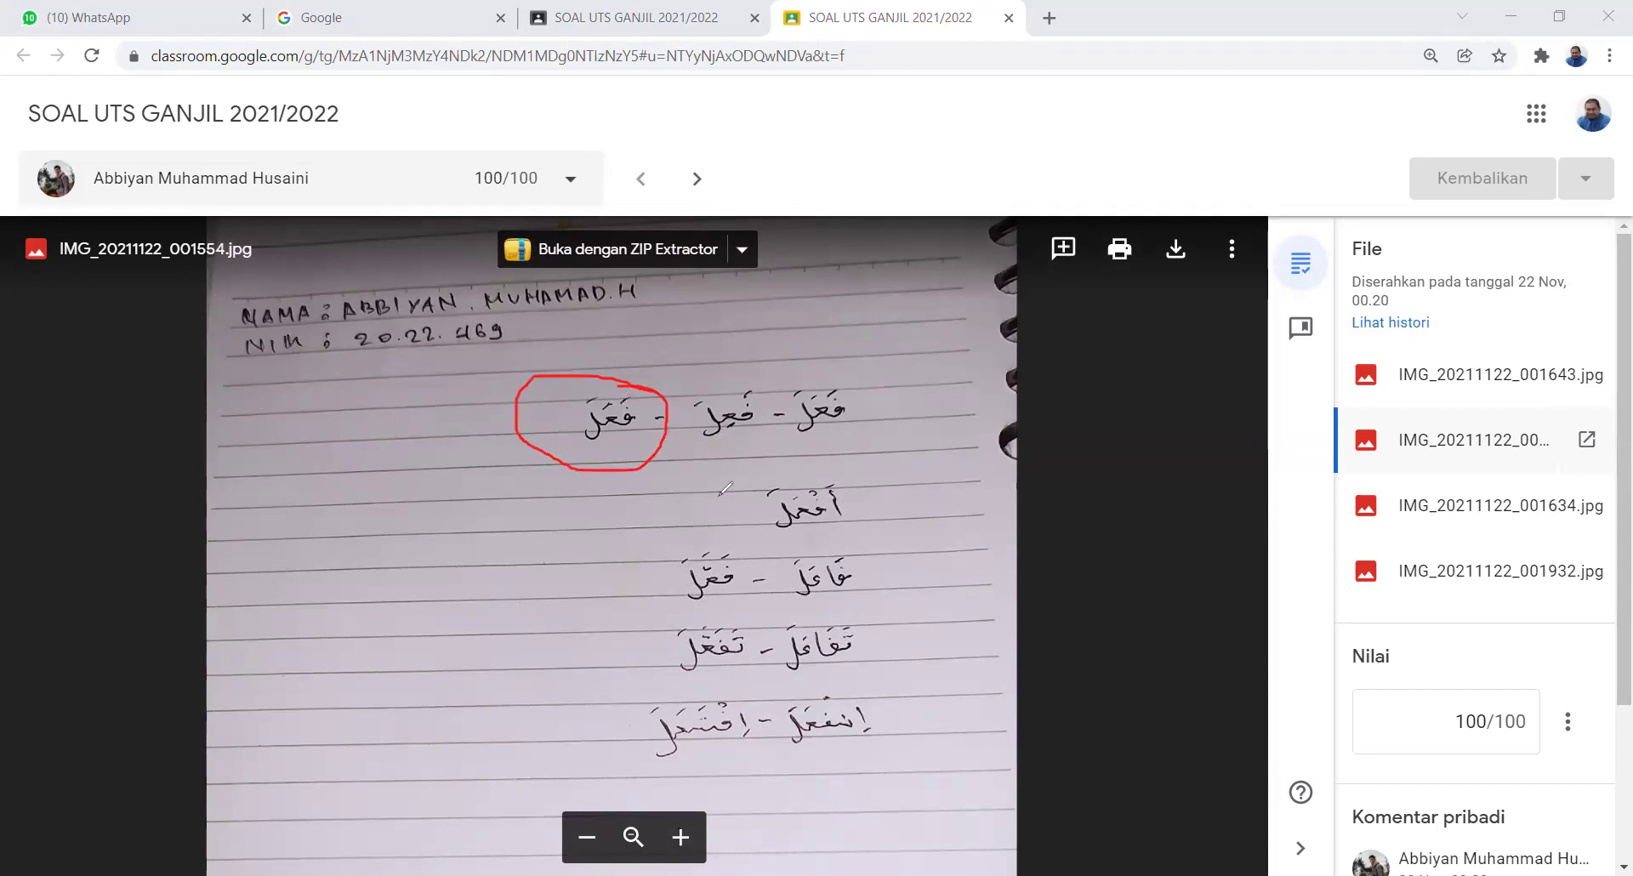
left_click_drag(674, 363, 555, 491)
left_click_drag(554, 358, 711, 554)
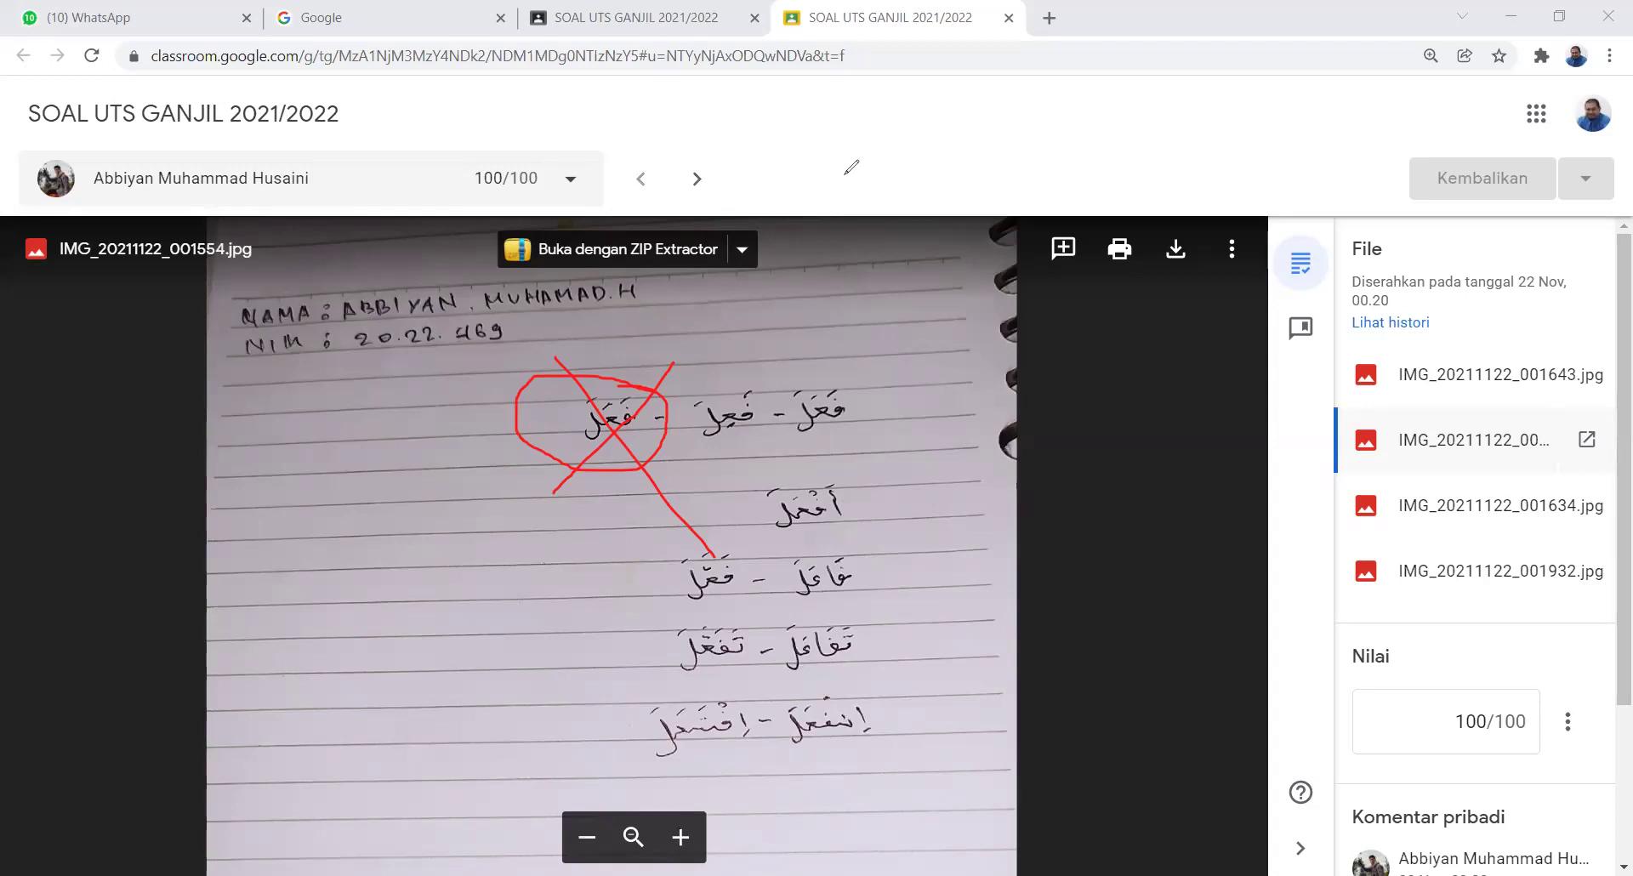
key("e")
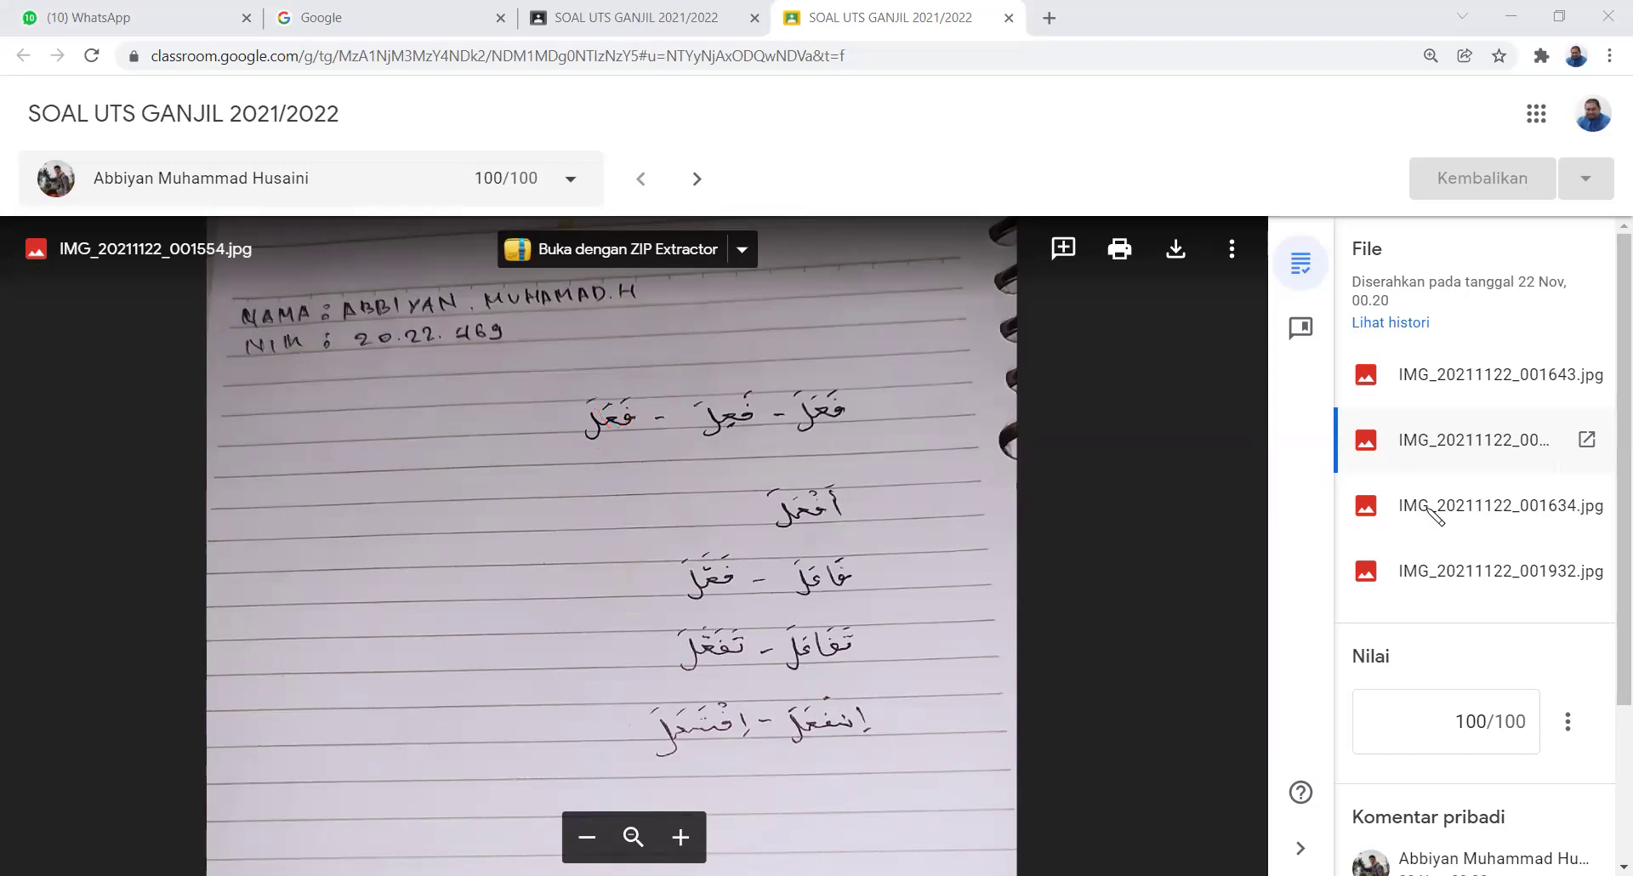
Show the student's third attachment, IMG_20211122_001634.jpg
key("Right")
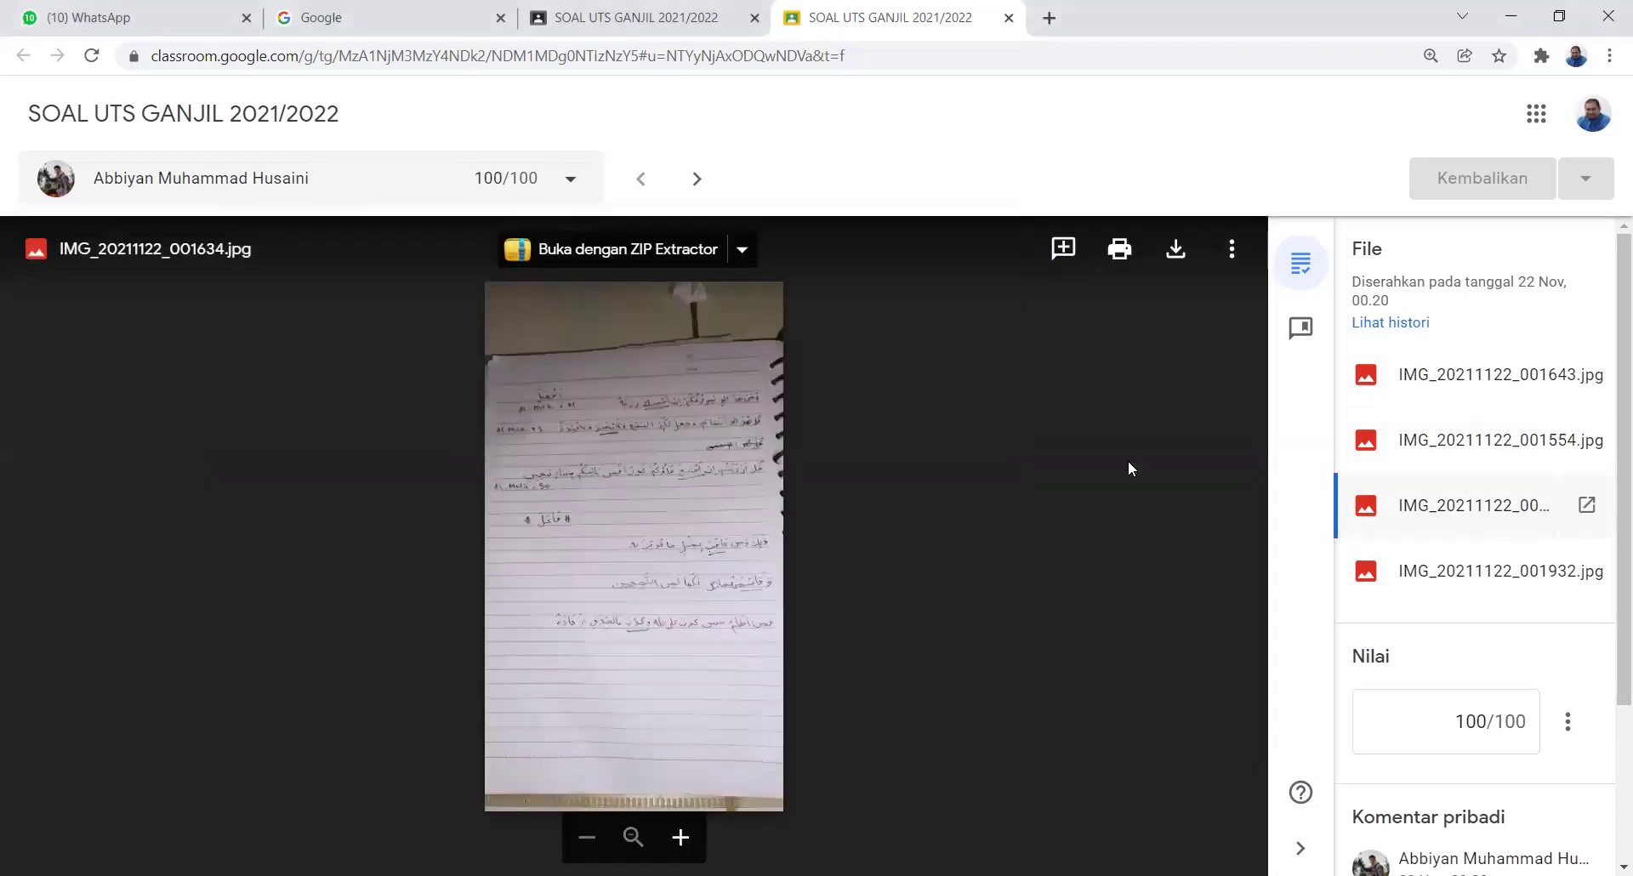
Enlarge IMG_20211122_001634.jpg and read the handwritten Arabic examples for each pattern from the beginning of the page to its end
scroll(639, 515, "up", 2, "ctrl")
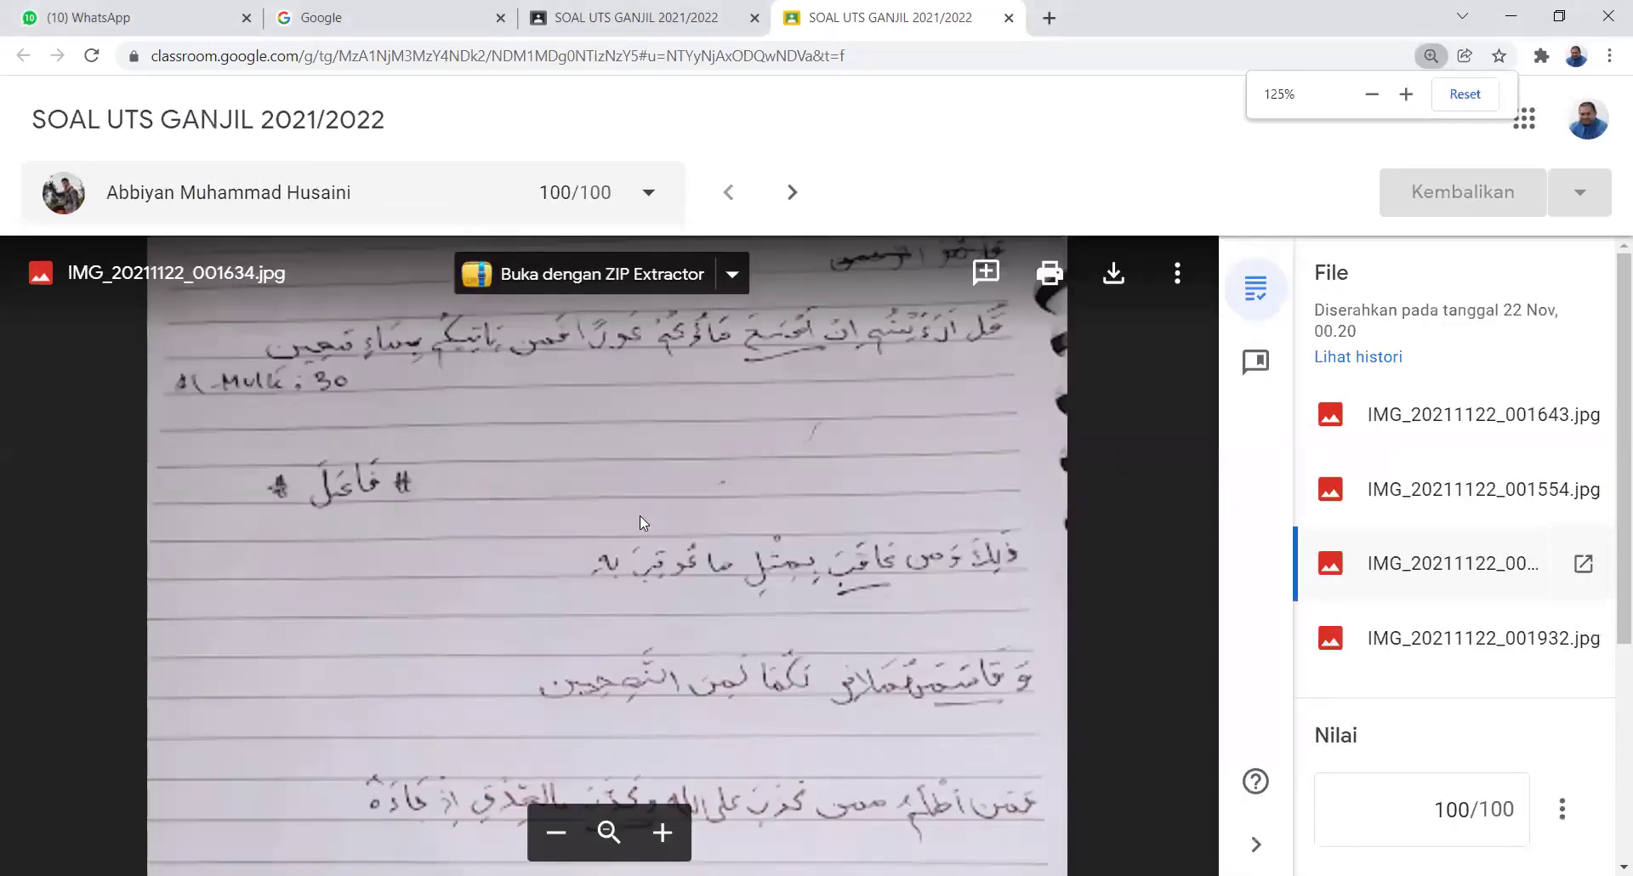
scroll(695, 493, "up", 2, "ctrl")
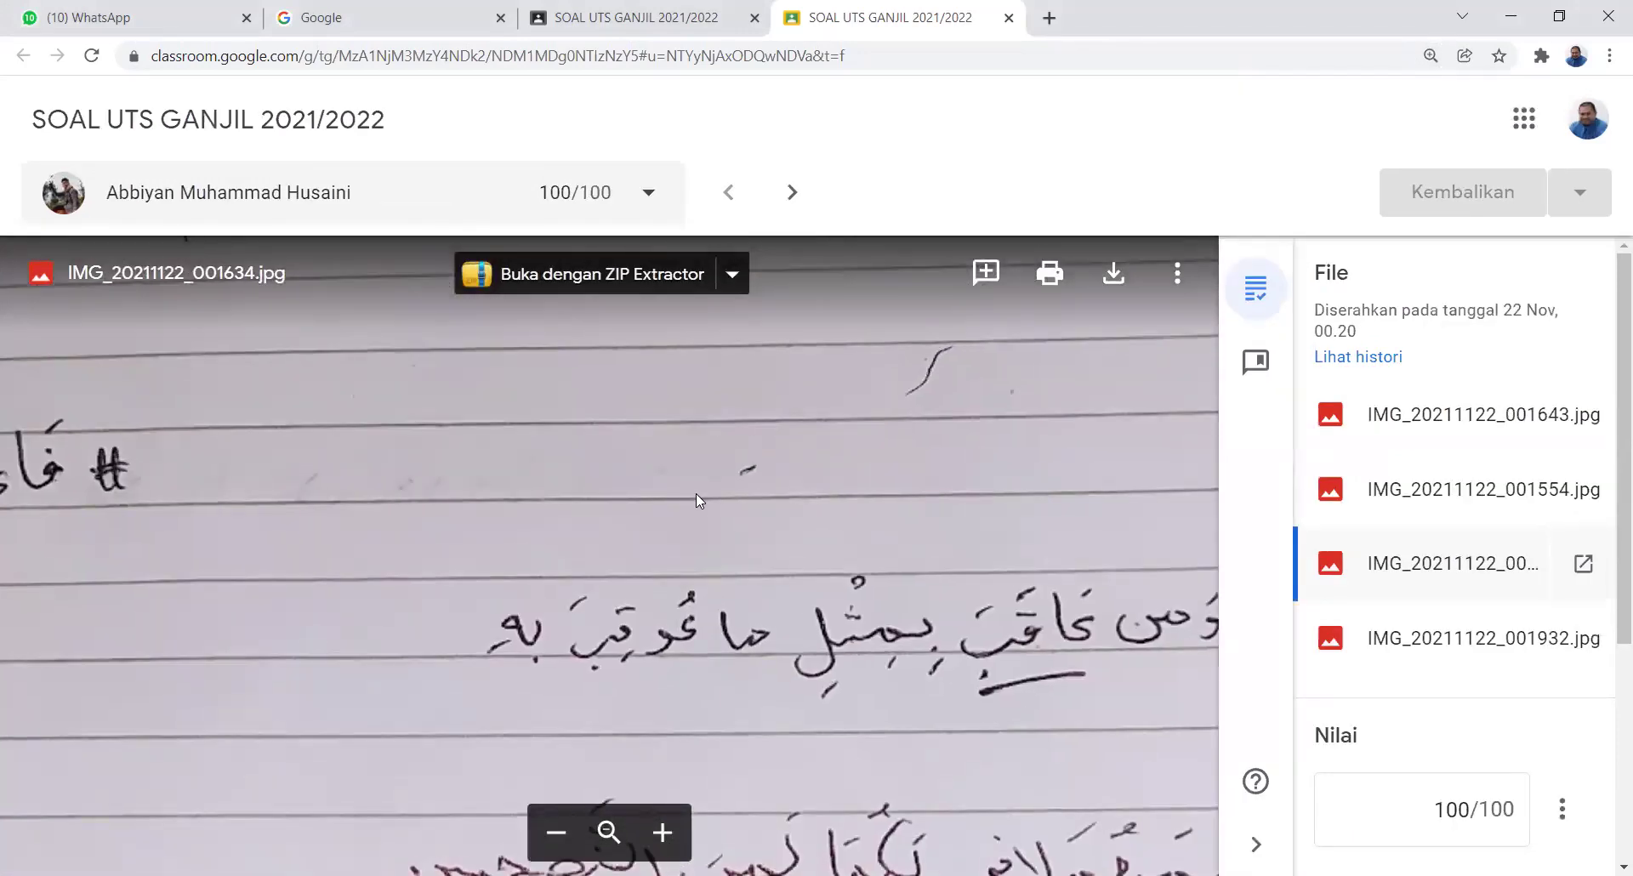
scroll(695, 494, "down", 1, "ctrl")
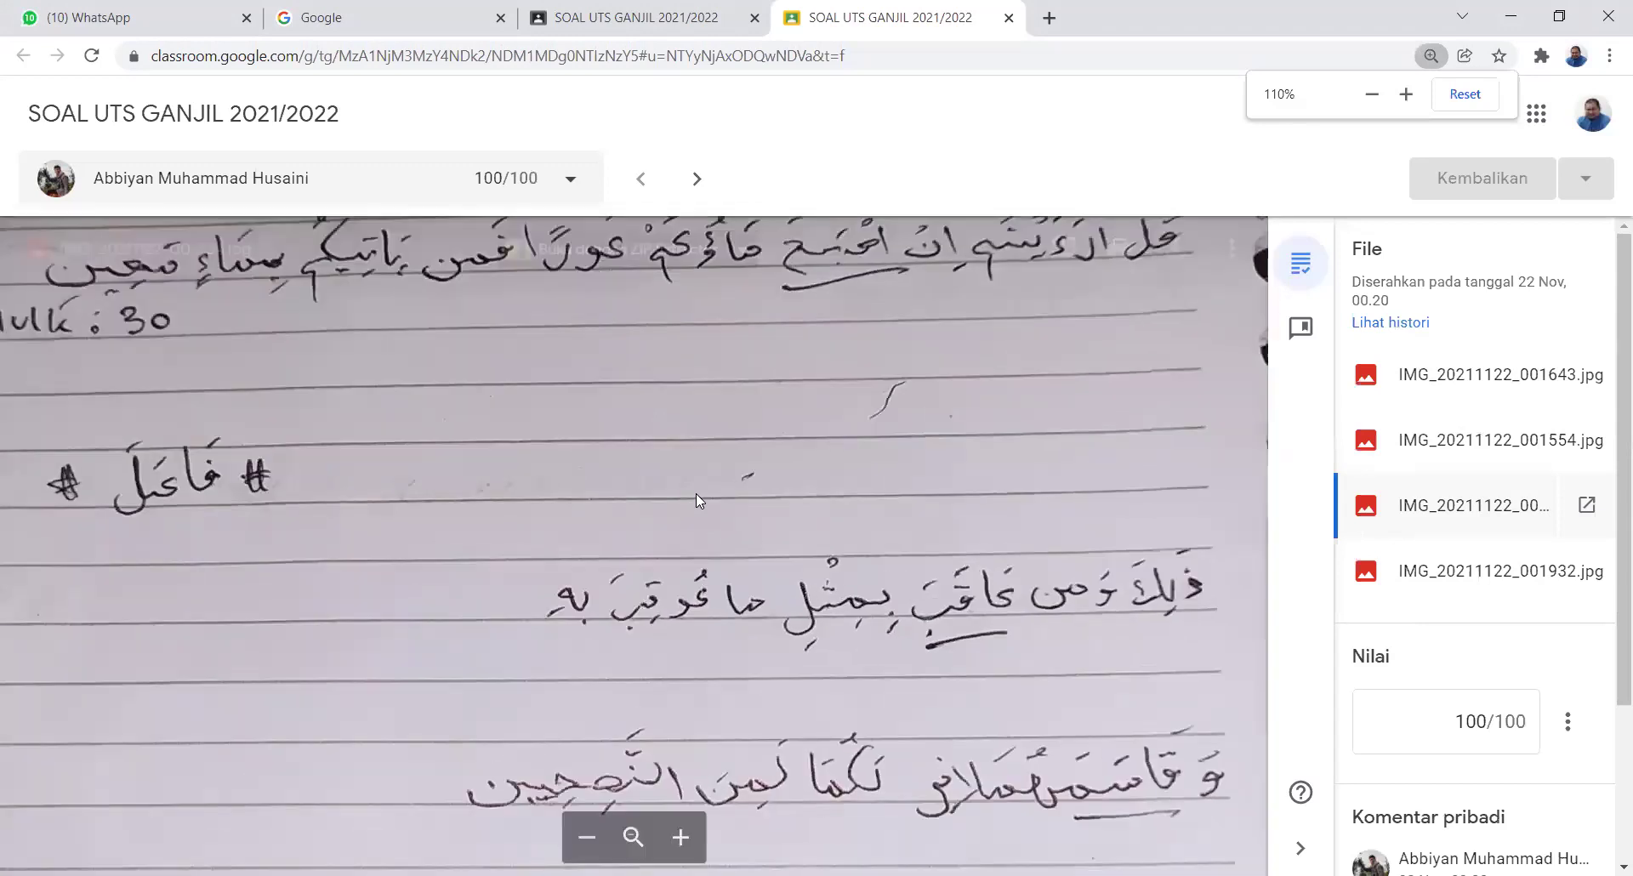
scroll(695, 493, "down", 2)
scroll(696, 493, "down", 2)
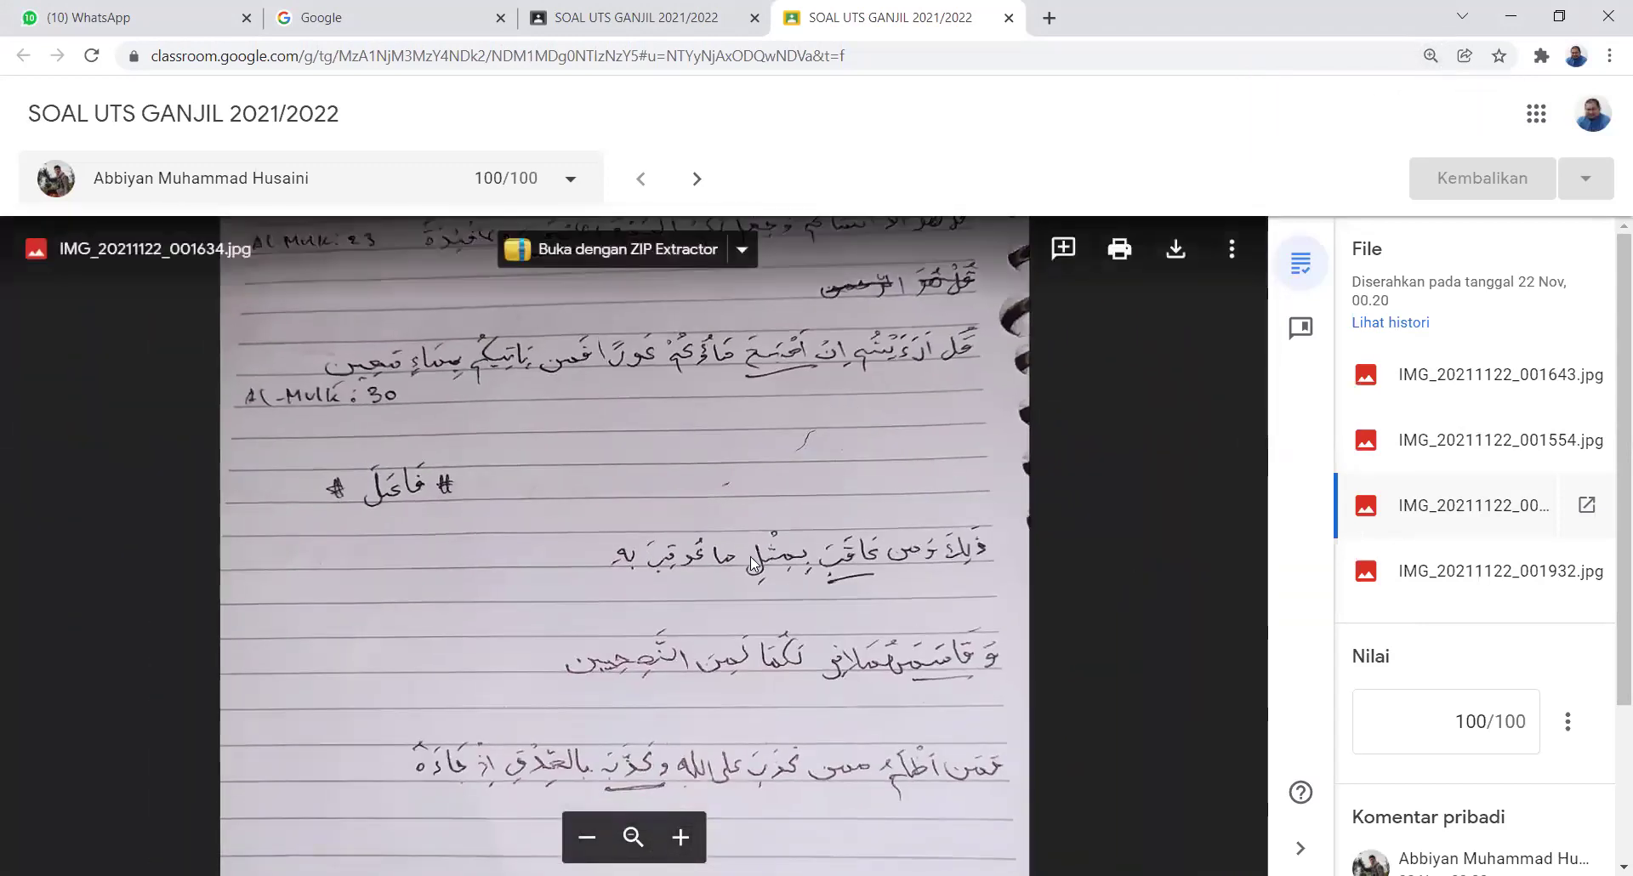
scroll(735, 432, "up", 3)
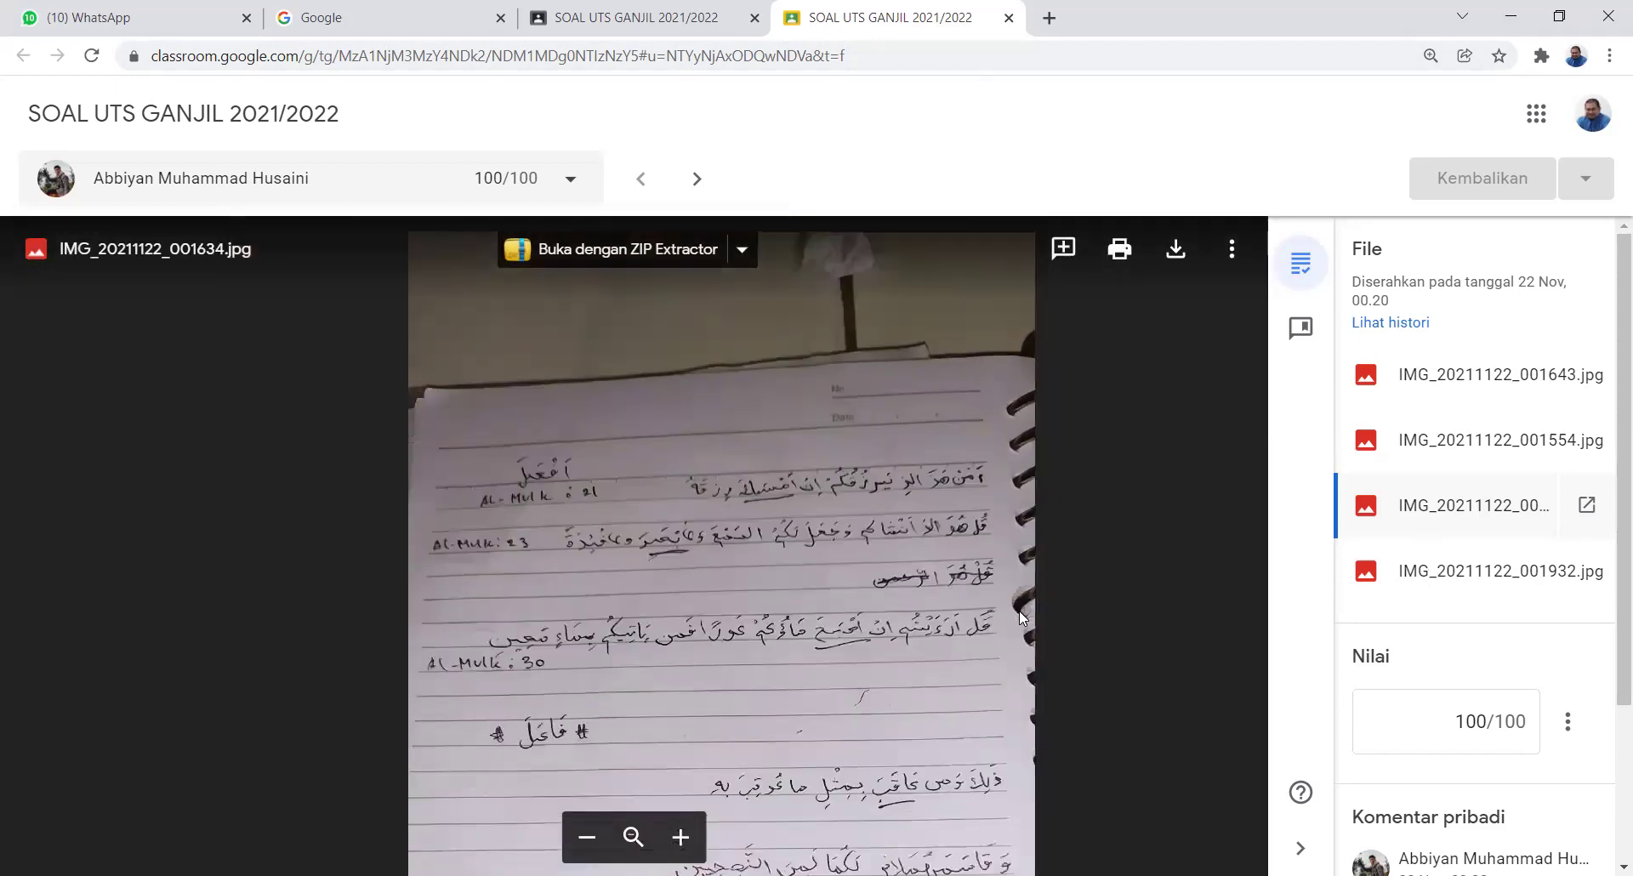
scroll(997, 725, "down", 5)
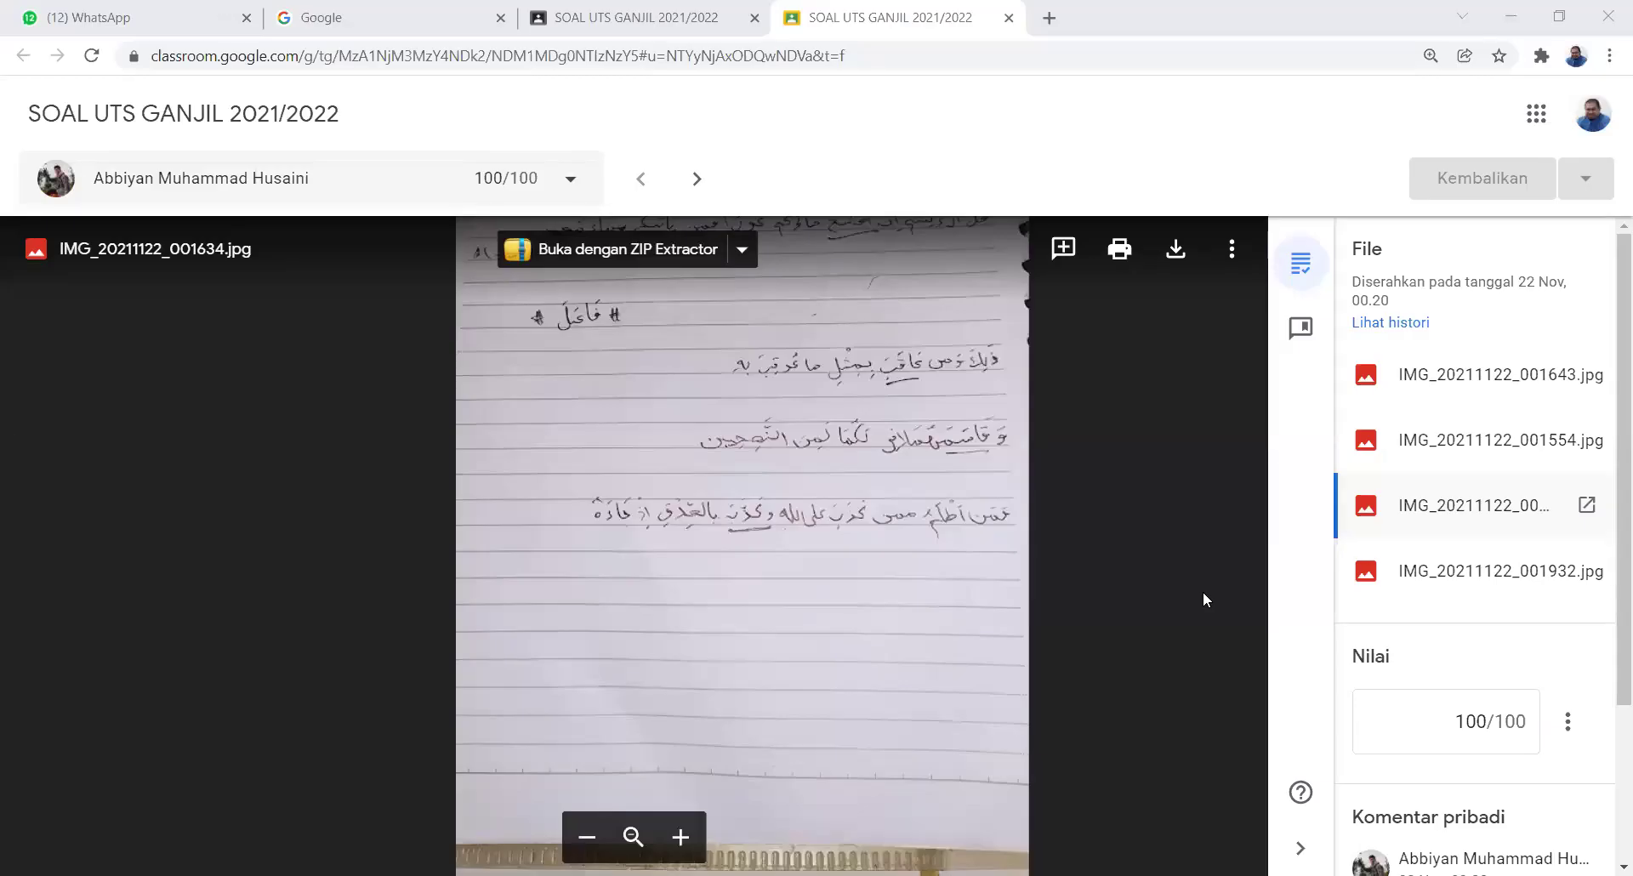
Show the fourth attachment, IMG_20211122_001932.jpg, enlarged for reading, and close this student's submission
left_click(1448, 577)
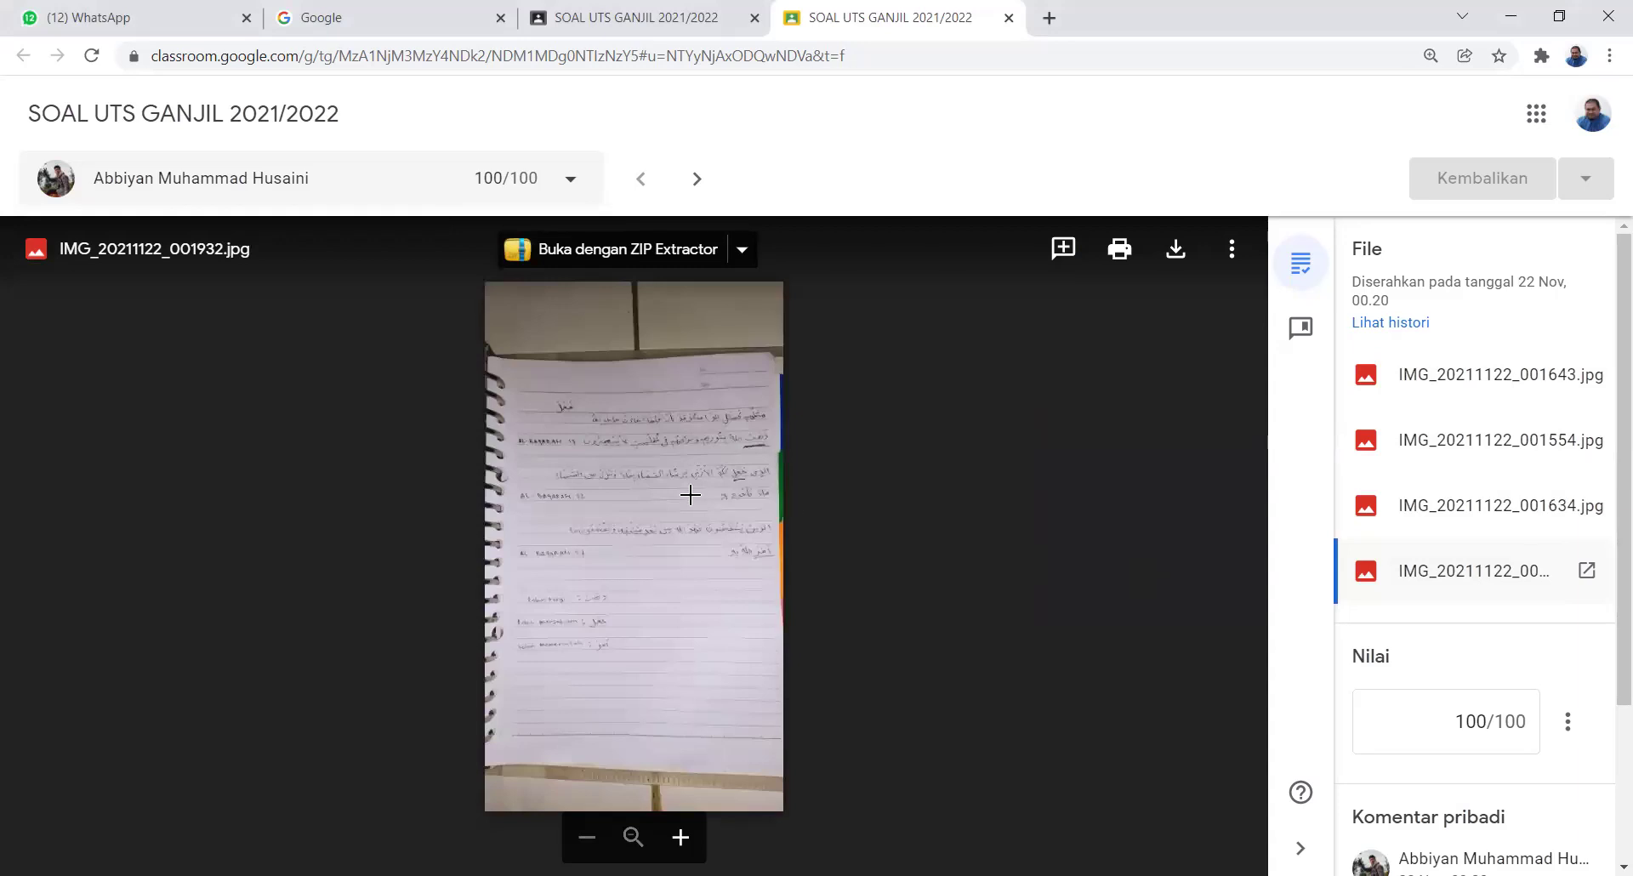
left_click(691, 495)
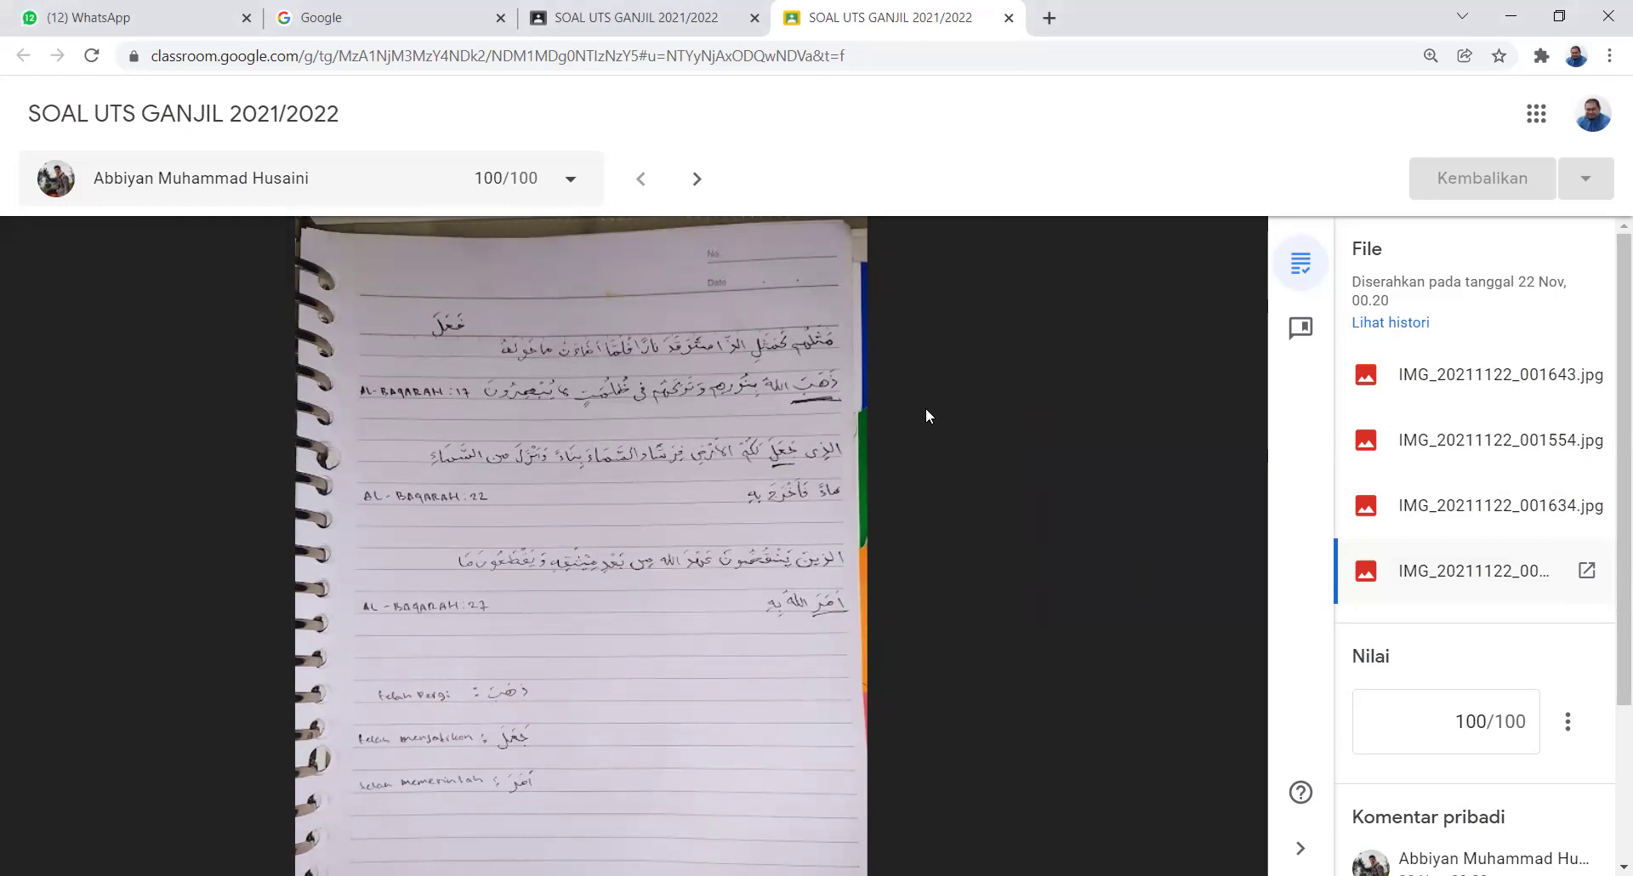
left_click(1009, 17)
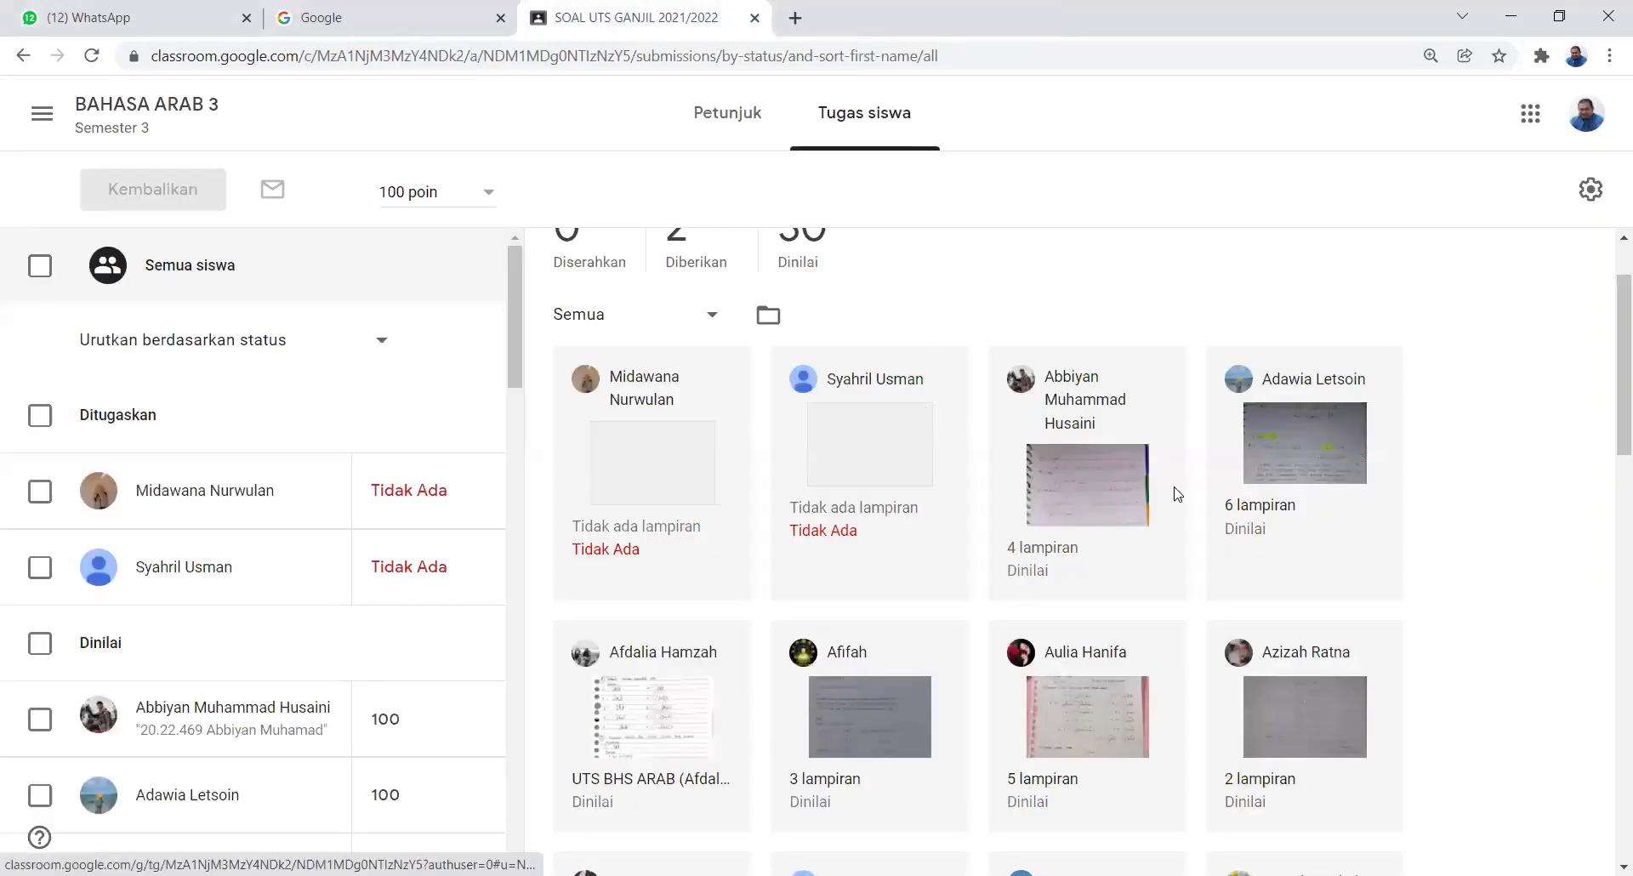
Open the next graded student's submission with six attachments and enlarge the first image so the question 1 word patterns are readable
scroll(1303, 462, "down", 1)
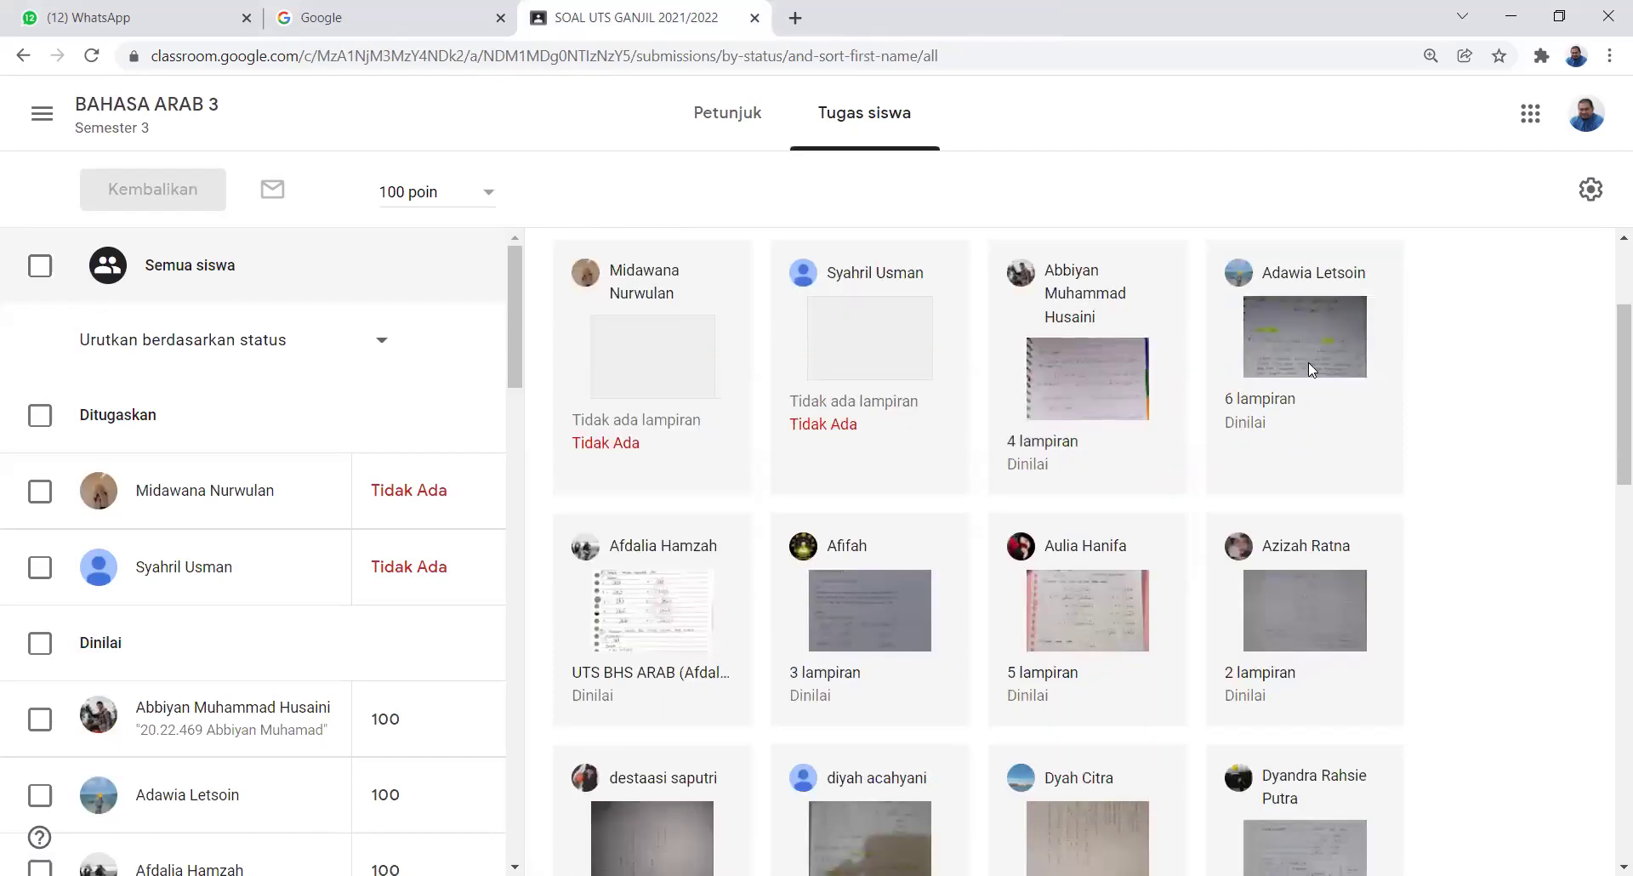
left_click(1309, 363)
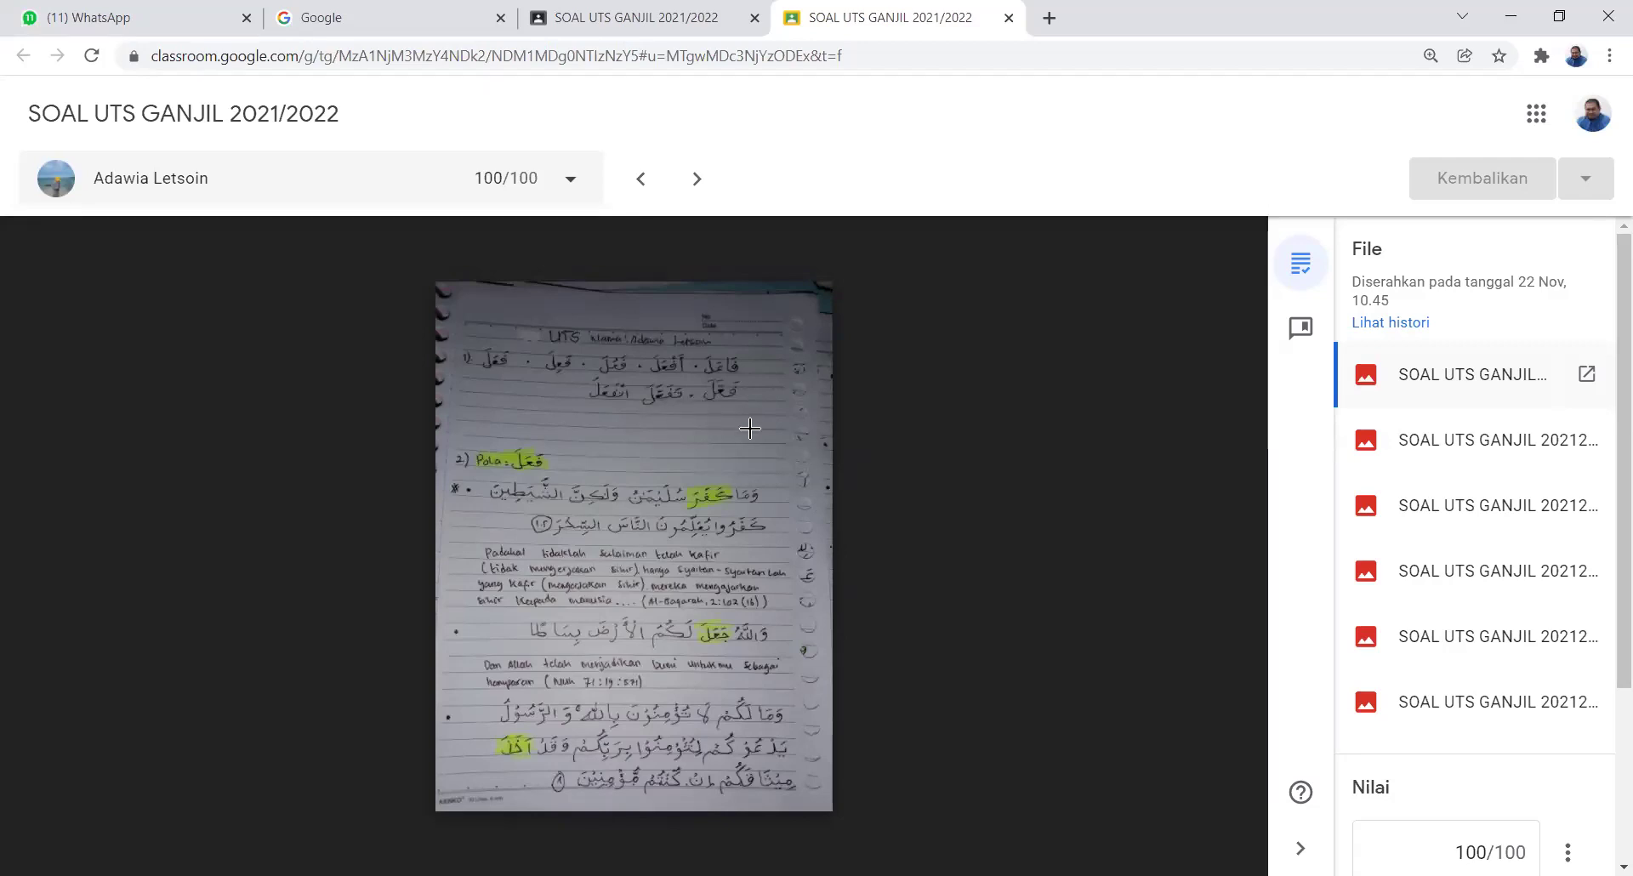
scroll(750, 427, "up", 2)
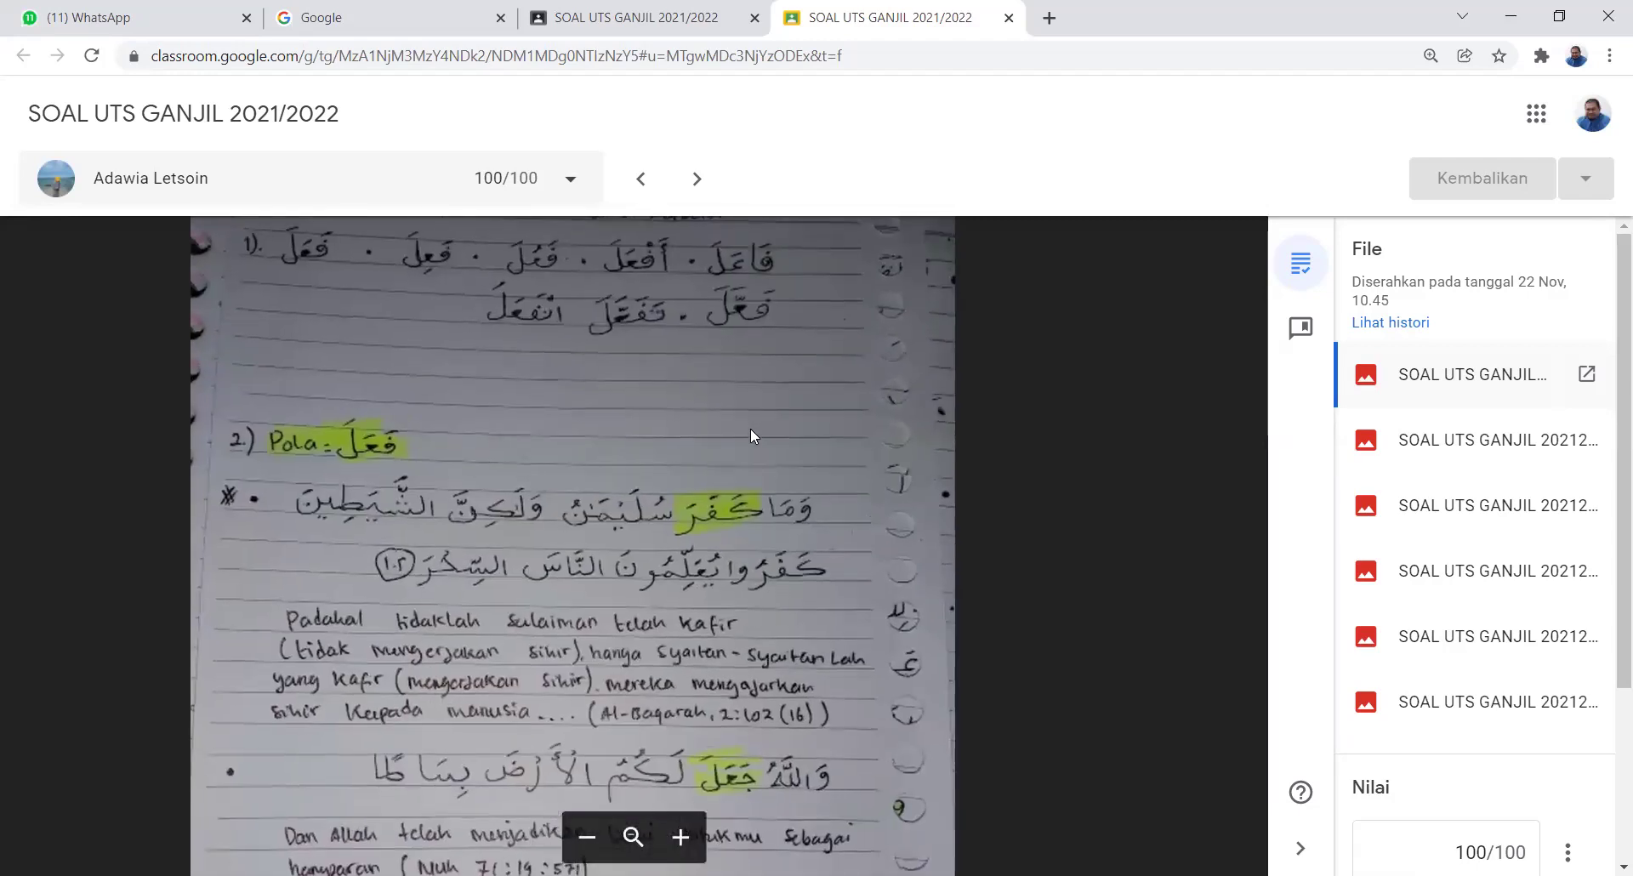
mouse_move(821, 316)
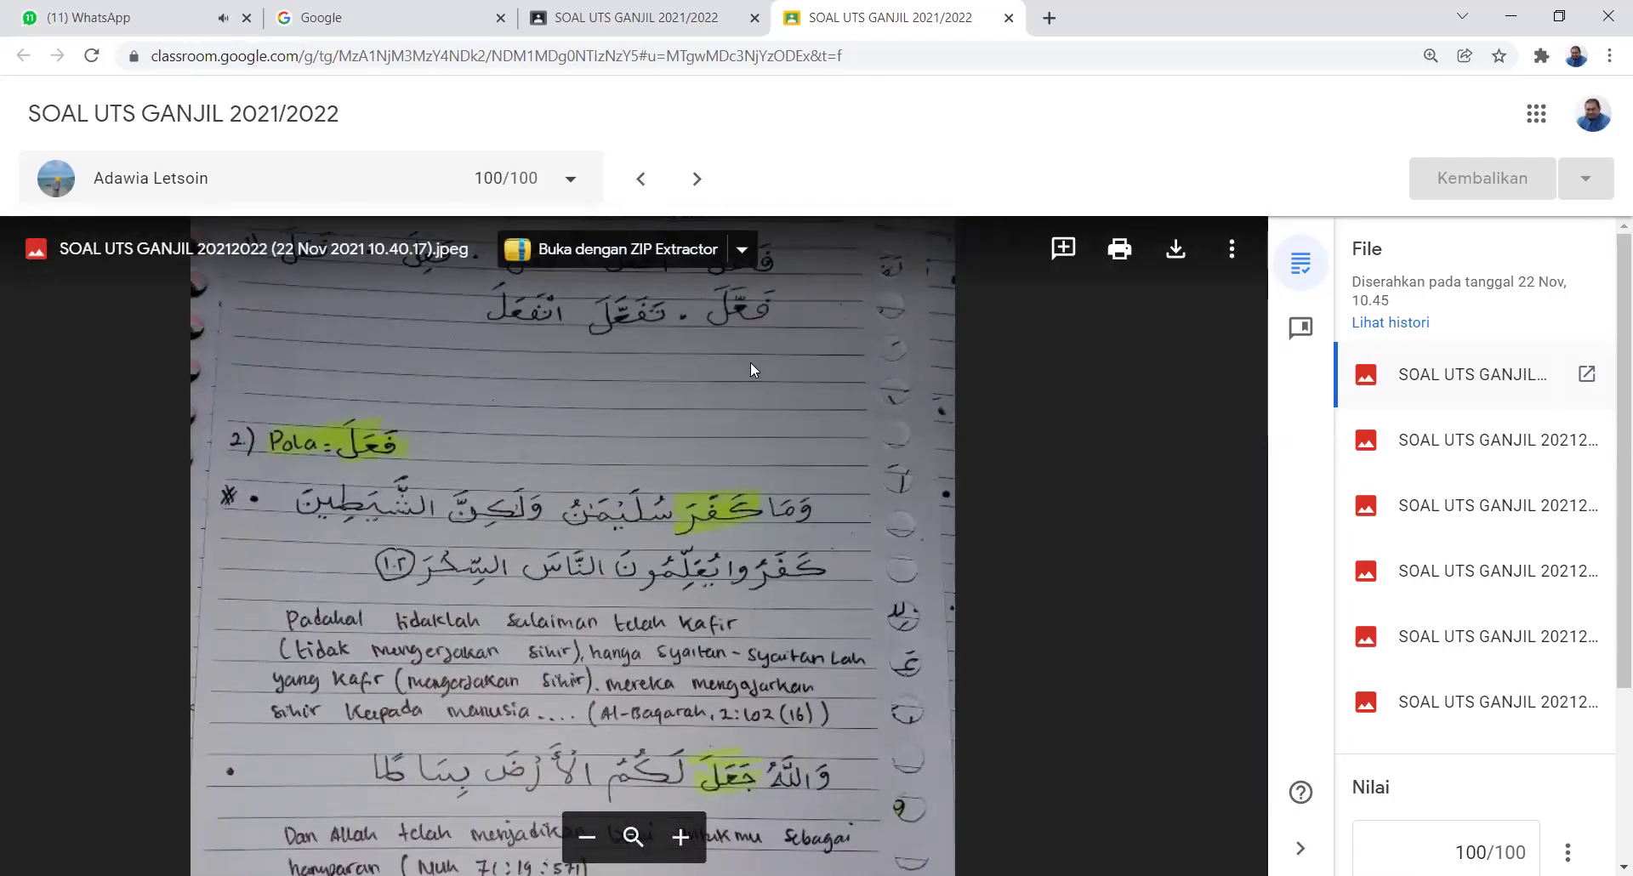
left_click_drag(815, 444, 934, 590)
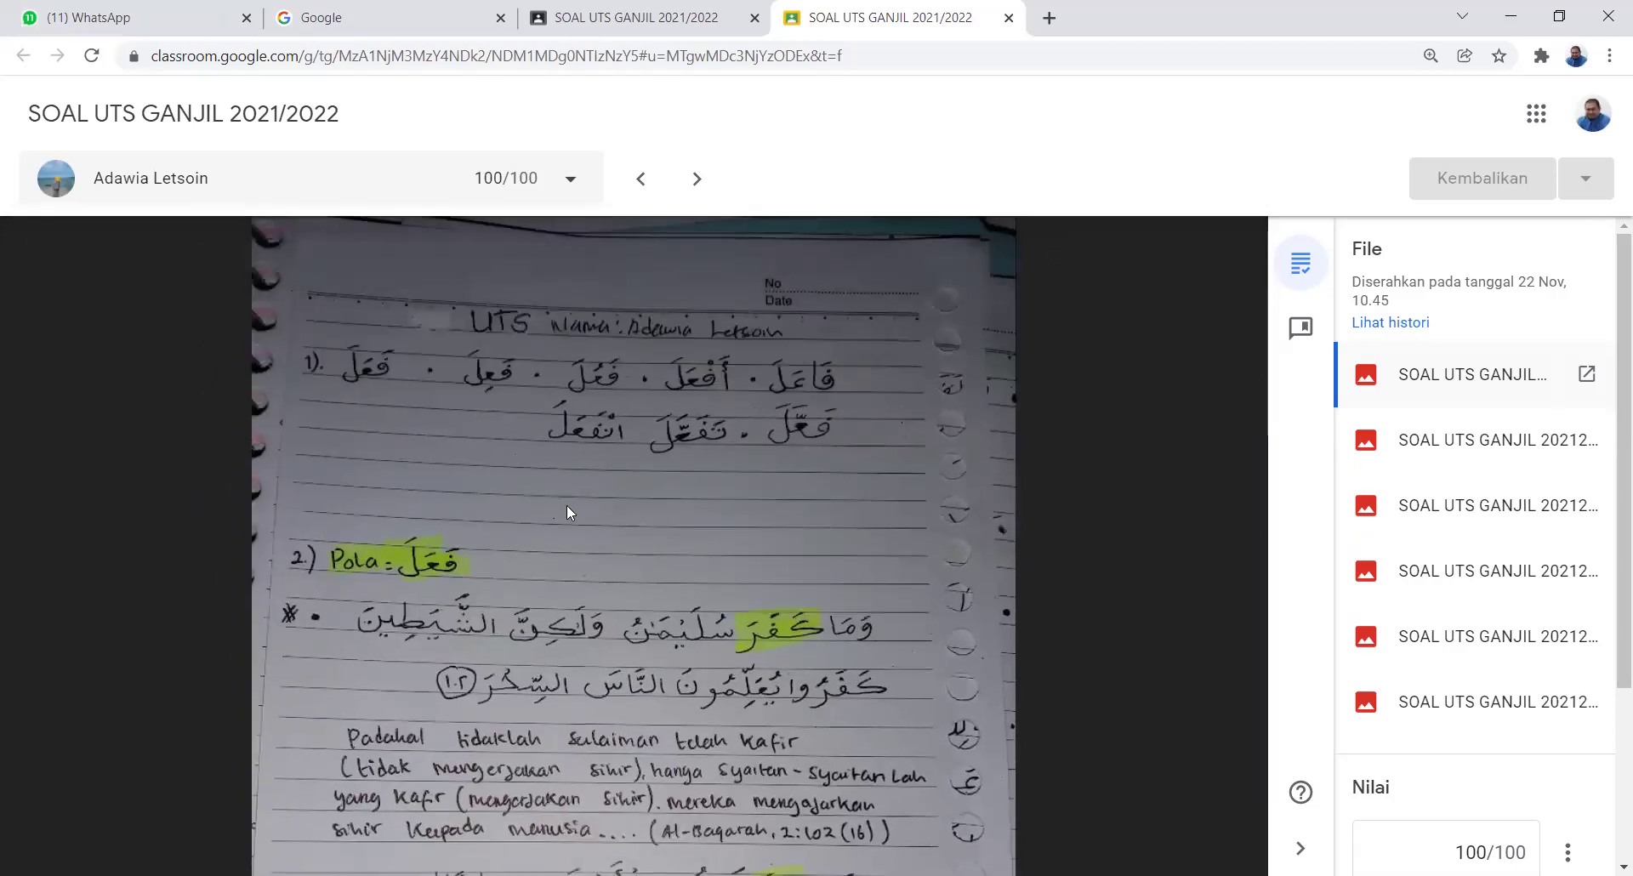
mouse_move(462, 405)
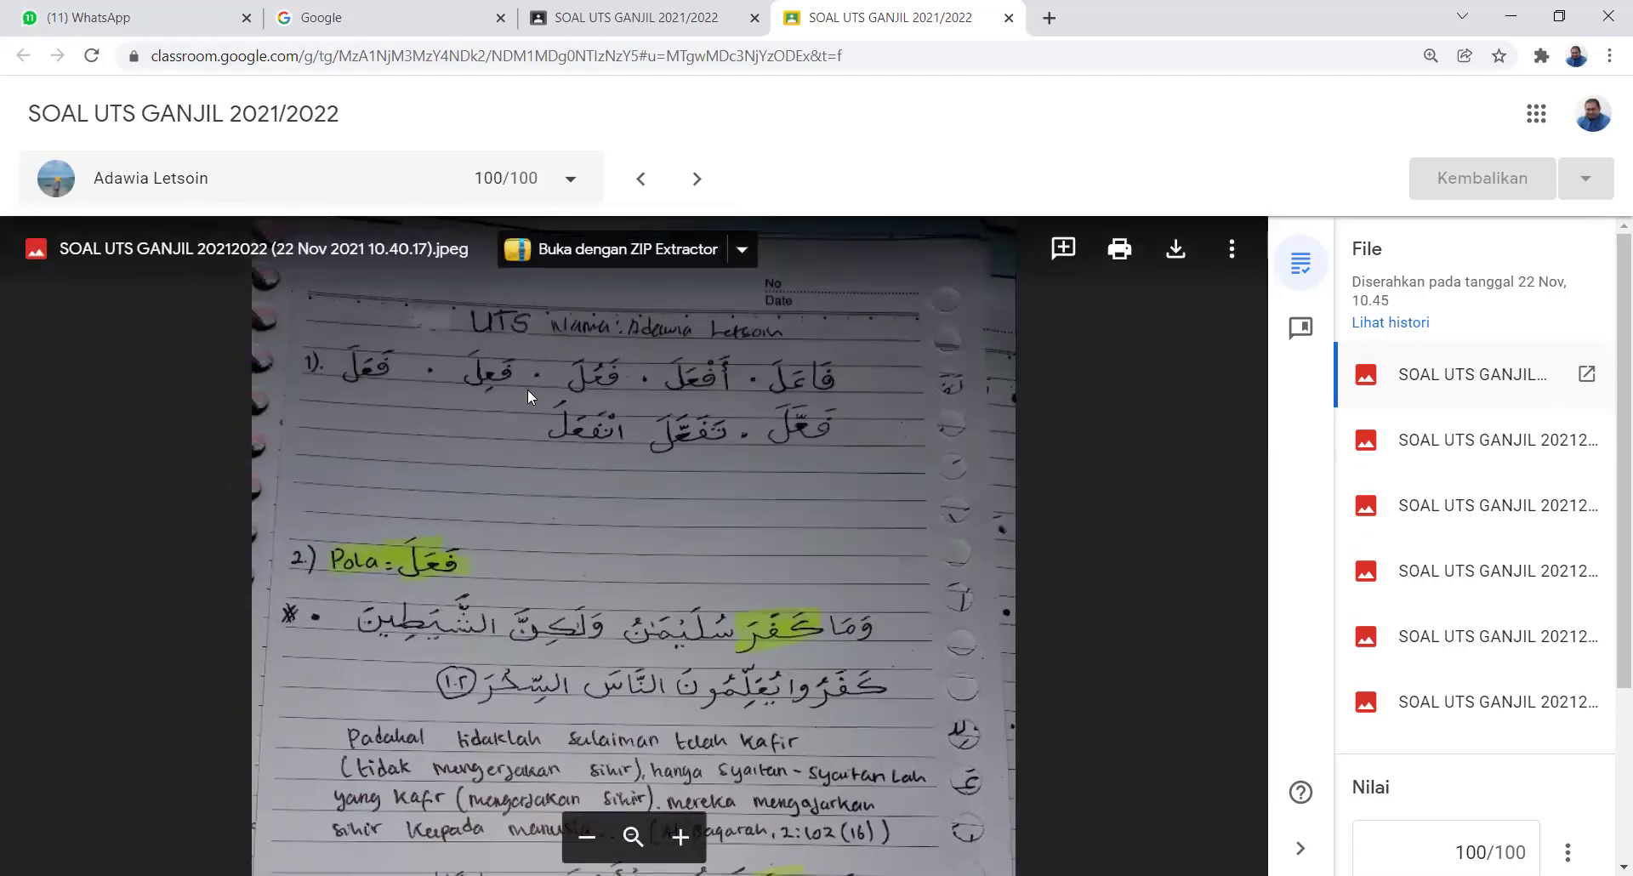
mouse_move(1037, 767)
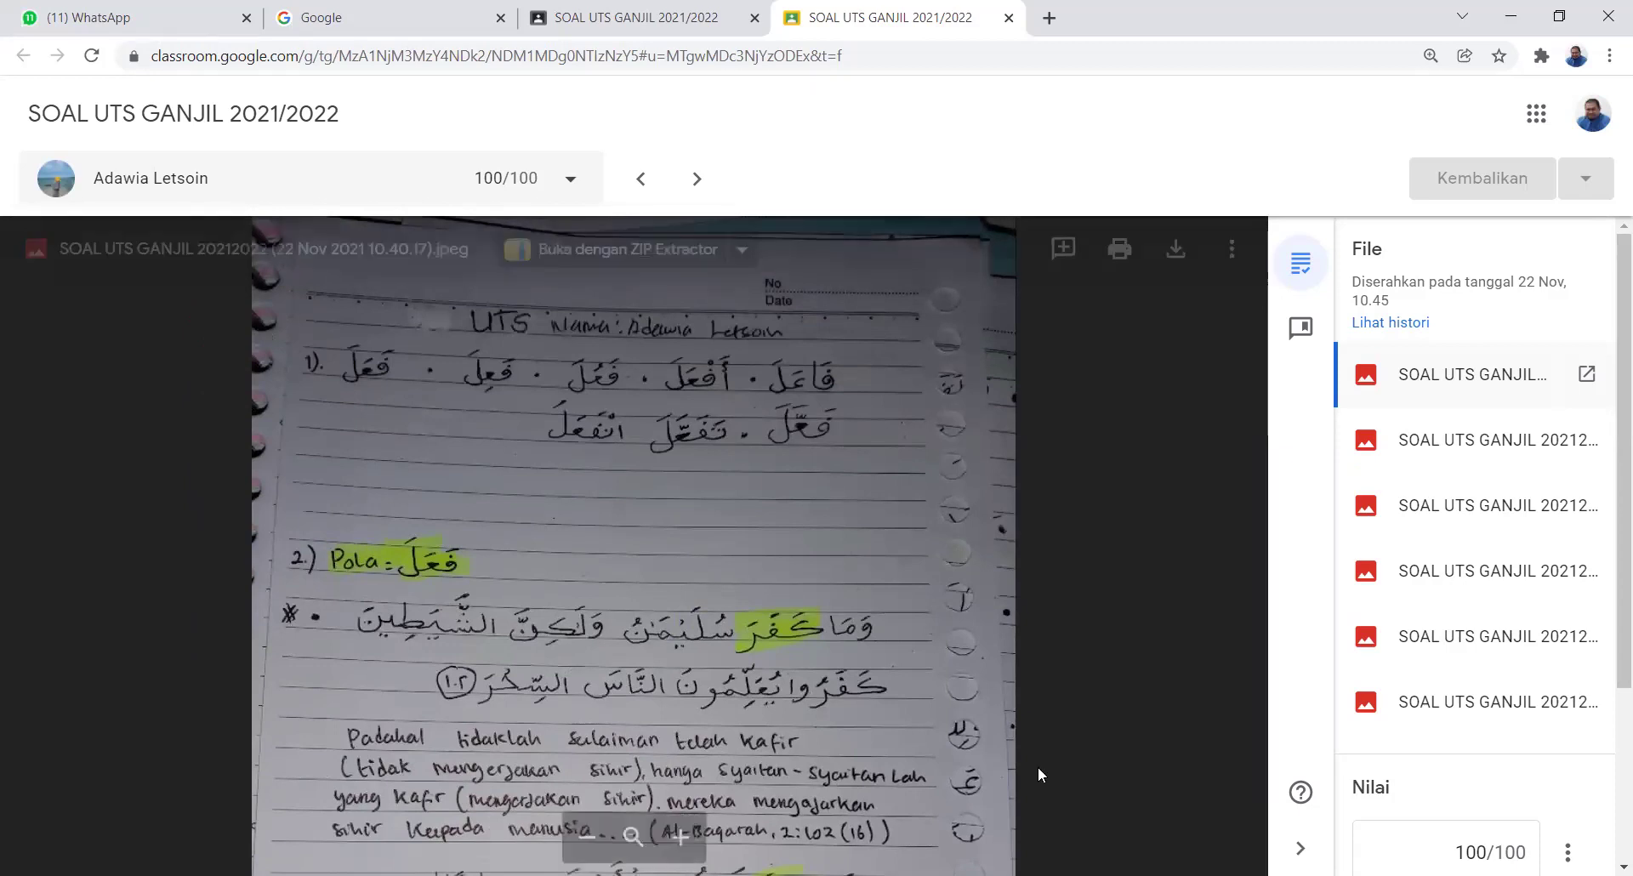
Draw a red left-to-right arrow under the leftmost pattern on the first line and mark the neighbouring patterns in red
left_click_drag(344, 399, 410, 406)
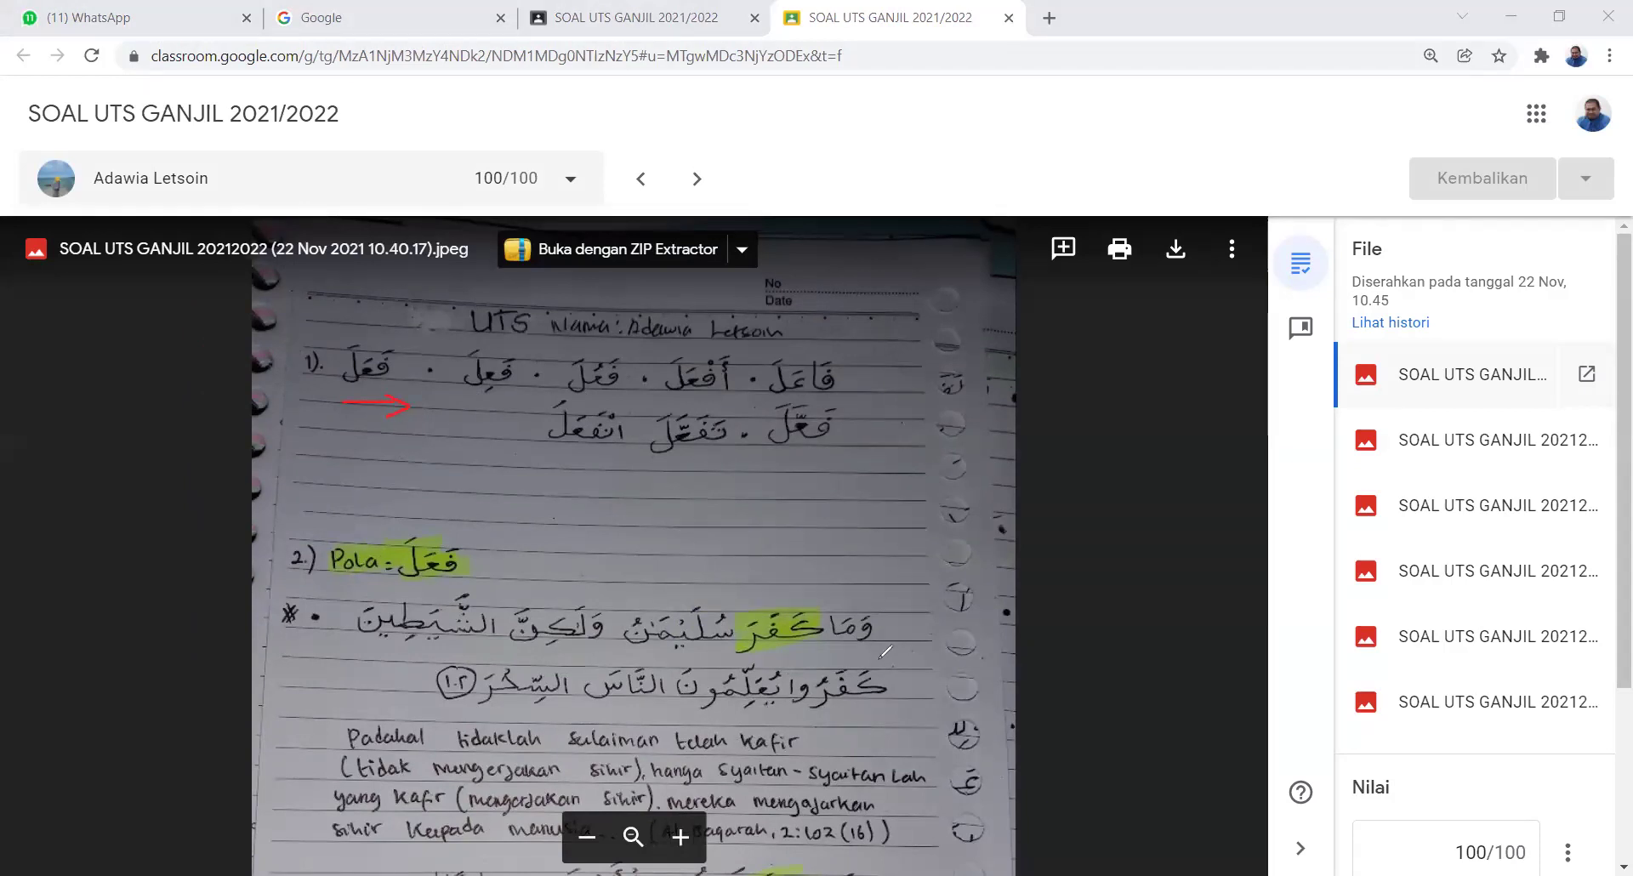
mouse_move(838, 484)
left_mouse_down()
mouse_move(751, 489)
mouse_move(766, 500)
left_mouse_up()
mouse_move(403, 337)
left_mouse_down()
mouse_move(367, 324)
mouse_move(339, 347)
left_mouse_up()
mouse_move(527, 365)
left_mouse_down()
mouse_move(510, 338)
mouse_move(461, 364)
left_mouse_up()
left_click_drag(643, 340, 591, 406)
Enlarge the first attachment further and read the Pola فَعَلَ examples with their translations under question 2
scroll(904, 425, "up", 2)
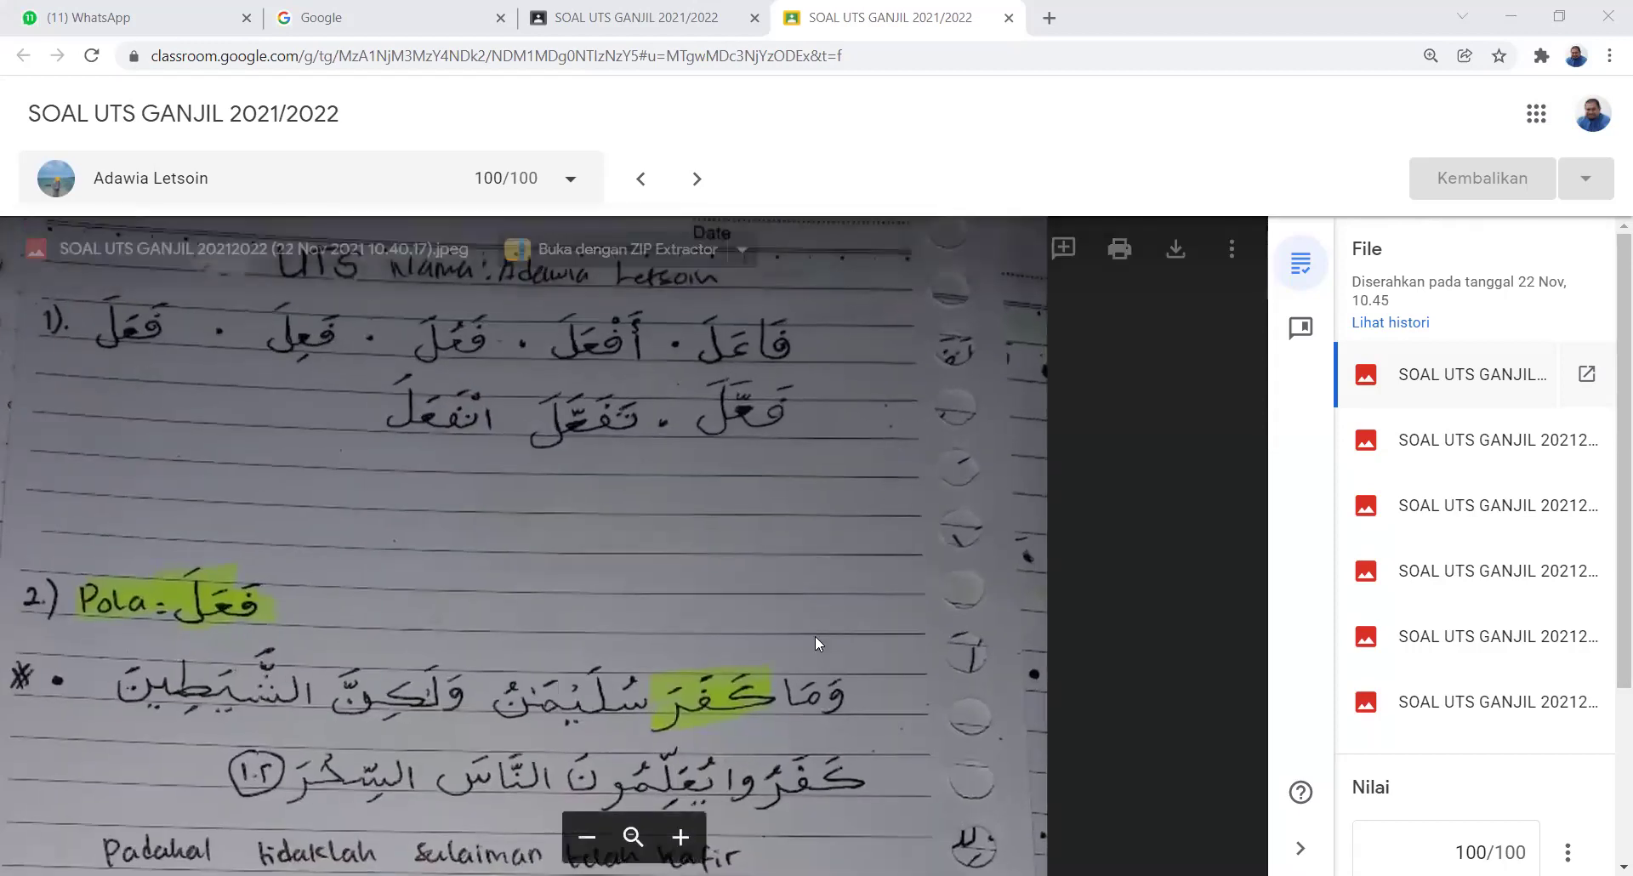
scroll(963, 368, "down", 3)
scroll(970, 356, "down", 1)
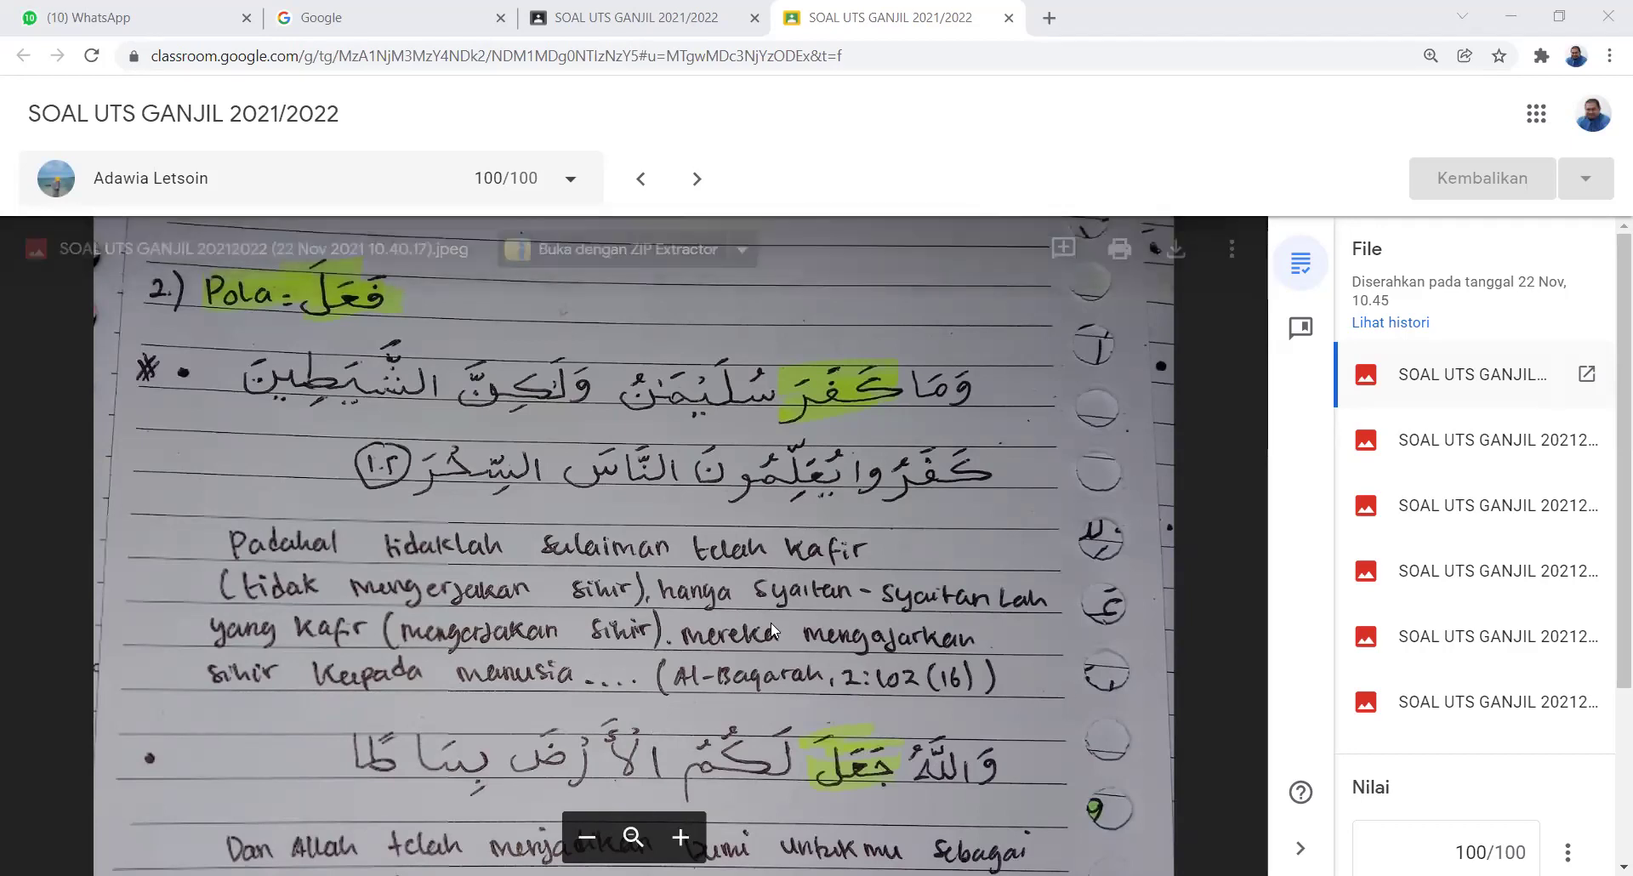
scroll(780, 655, "down", 2)
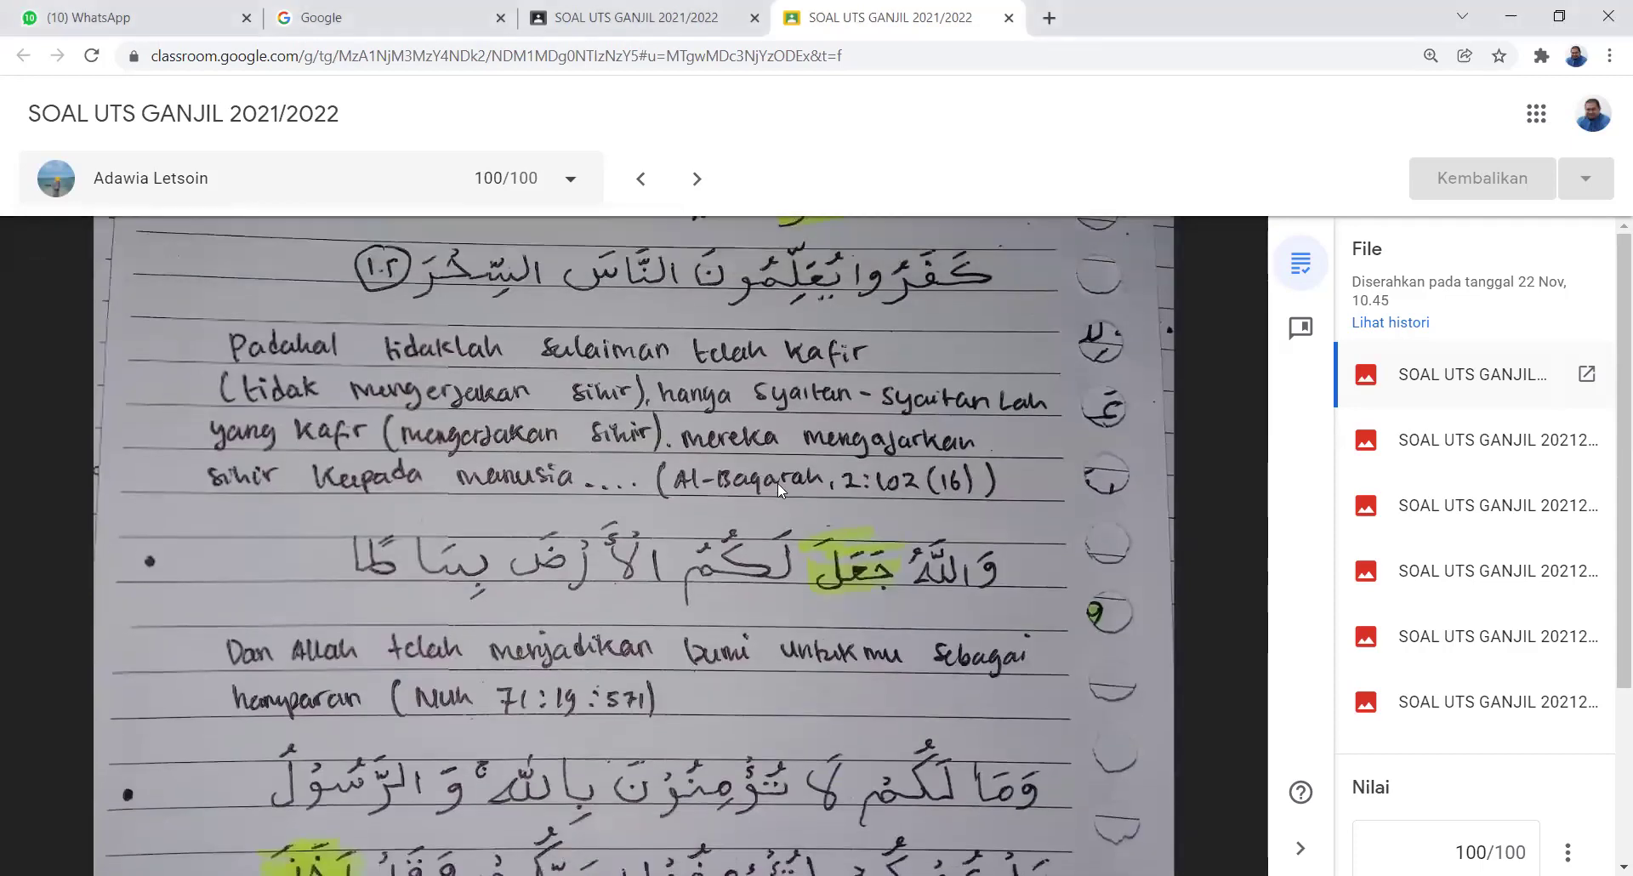
scroll(769, 423, "up", 2)
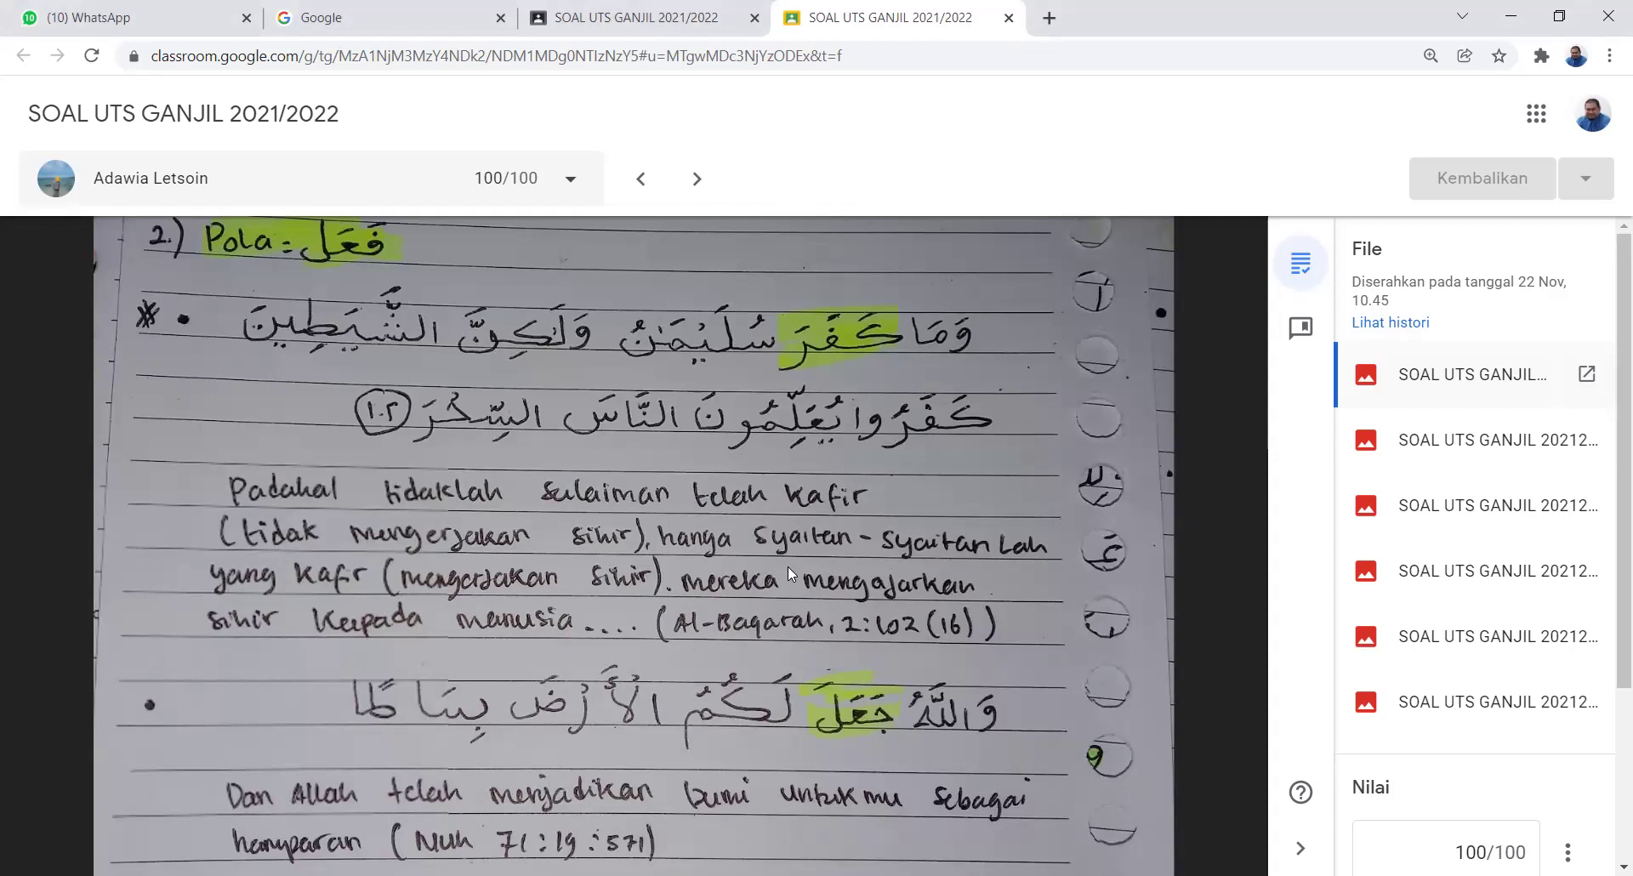
Look at the student's third attachment, and show the fourth one (22 Nov 2021 10.43.45) enlarged on its Pola فَاعَلَ examples
left_click(1462, 507)
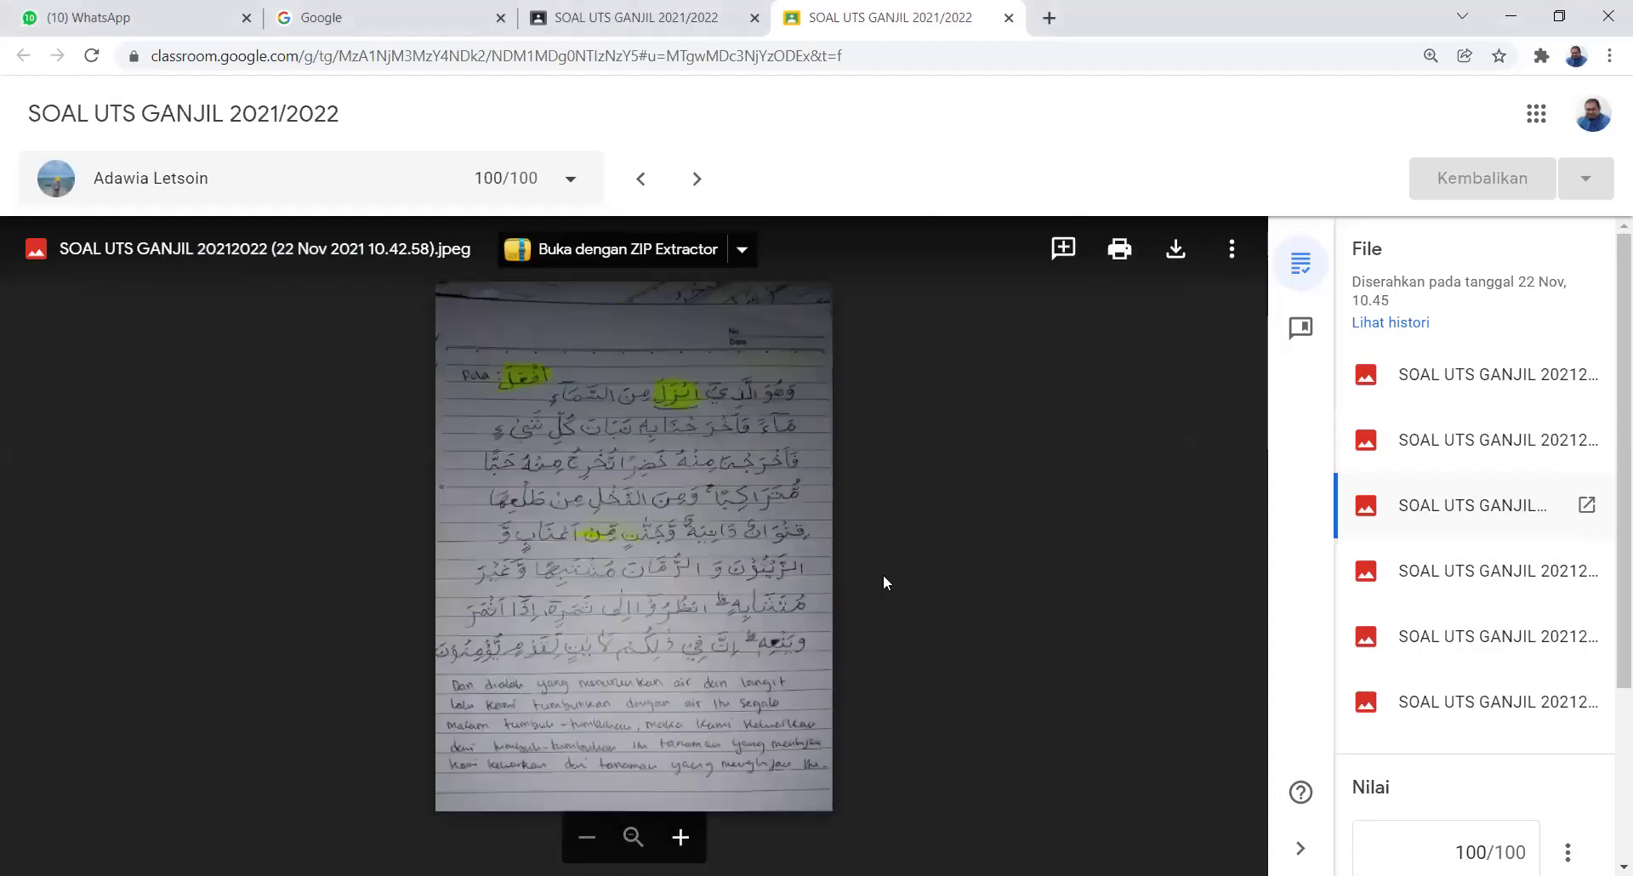
left_click(1455, 574)
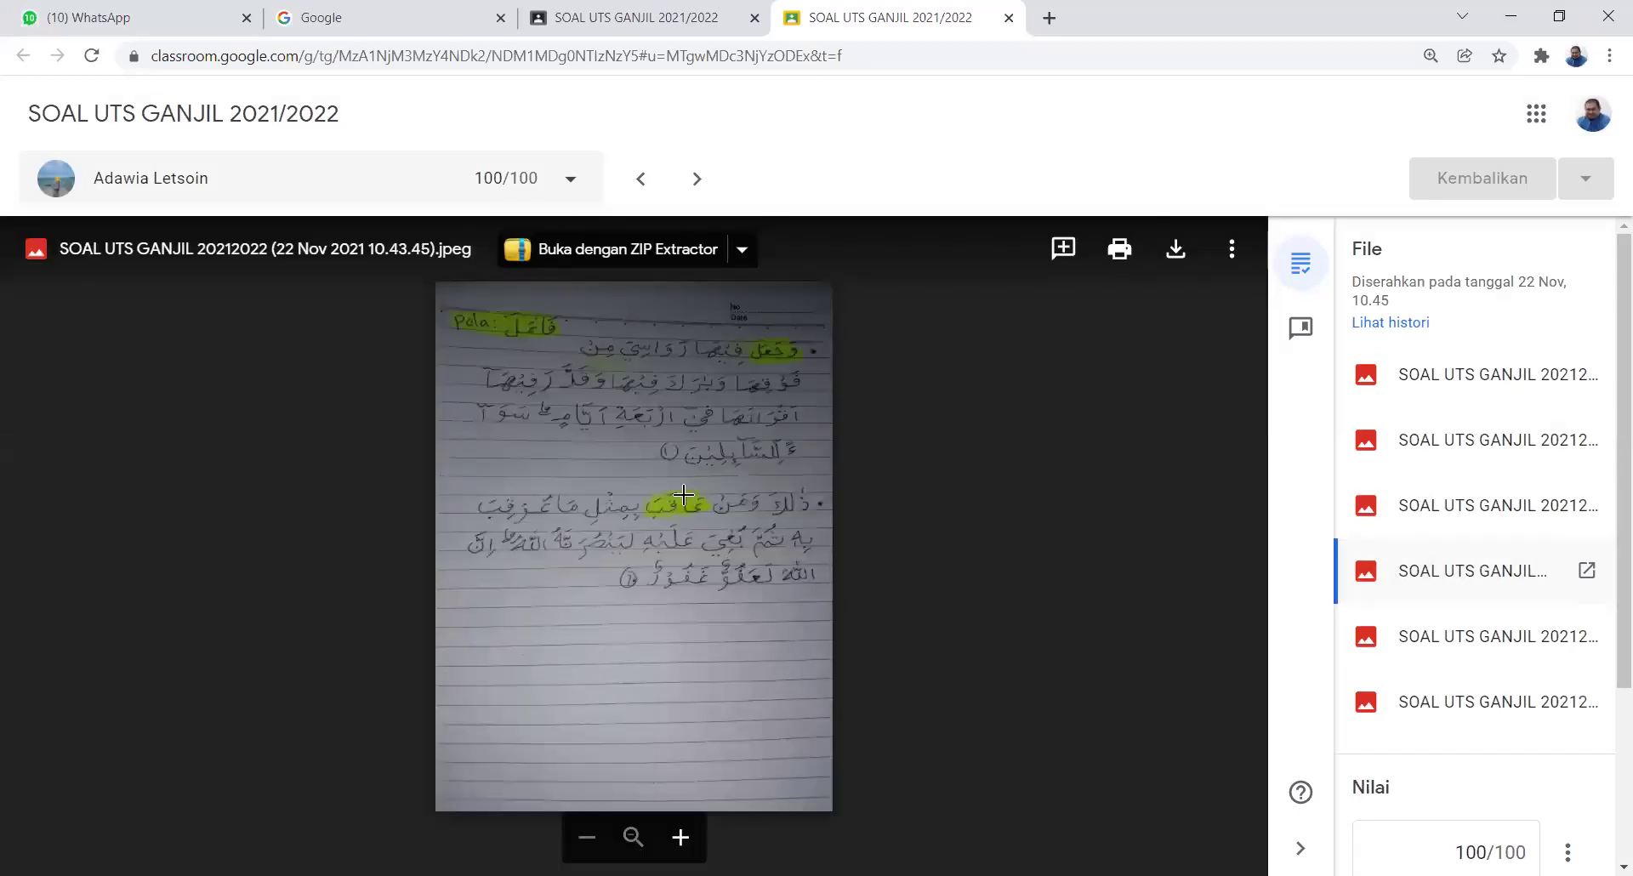
left_click(770, 524)
left_click_drag(771, 524, 909, 627)
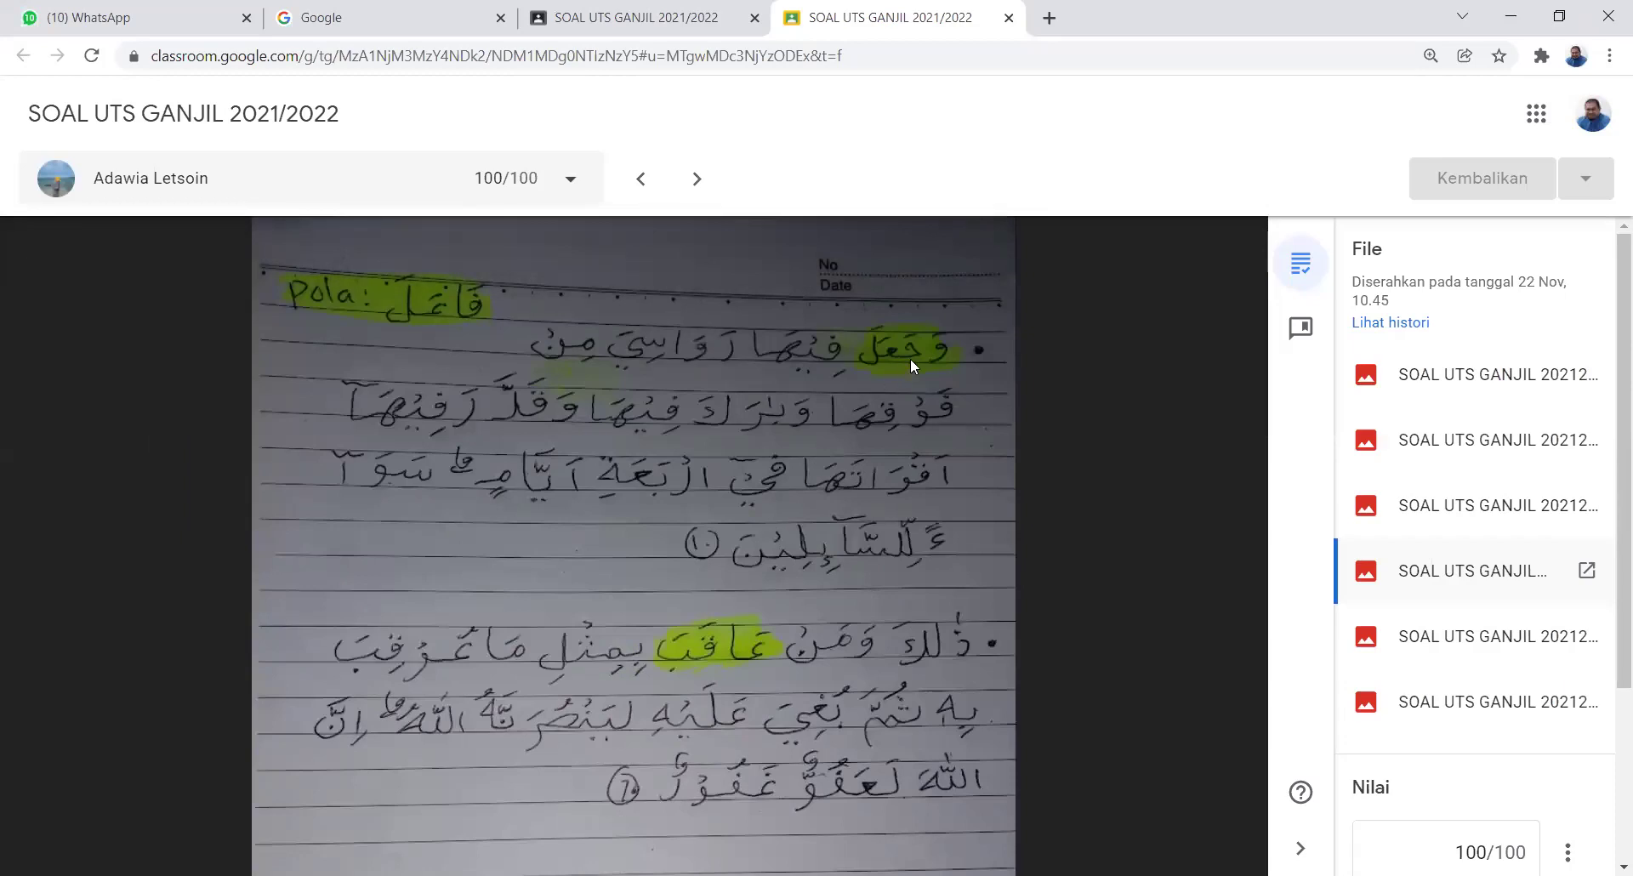
mouse_move(1006, 753)
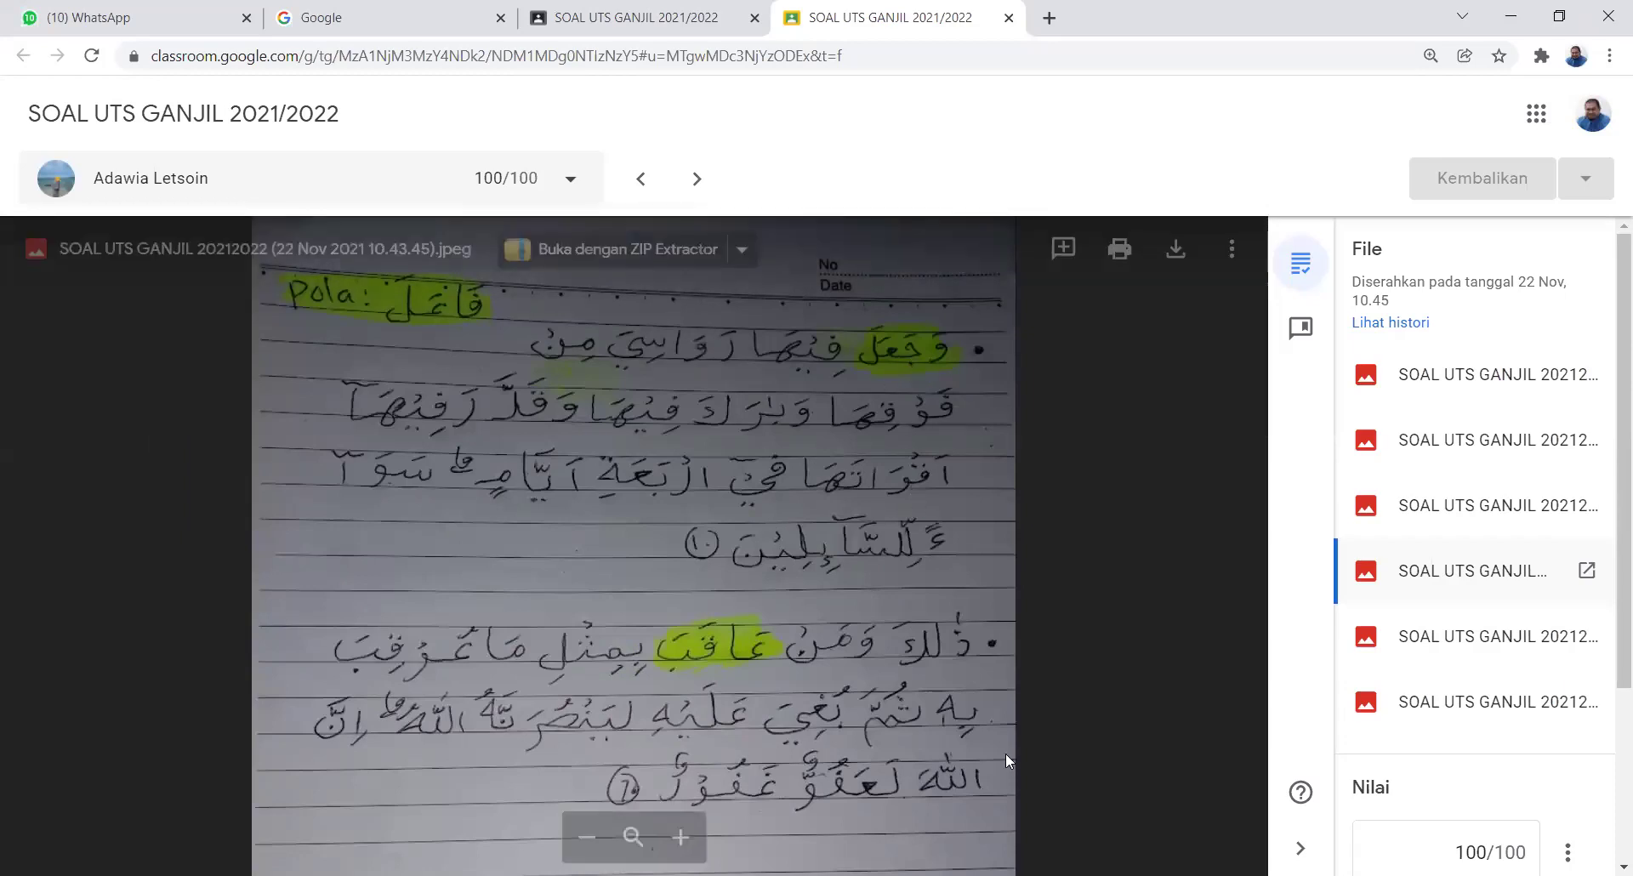
Cross out the highlighted word وَجَعَلَ in red and underline the pattern فَاعَلَ in the page's heading
left_click_drag(947, 289, 851, 448)
left_click_drag(855, 276, 1001, 492)
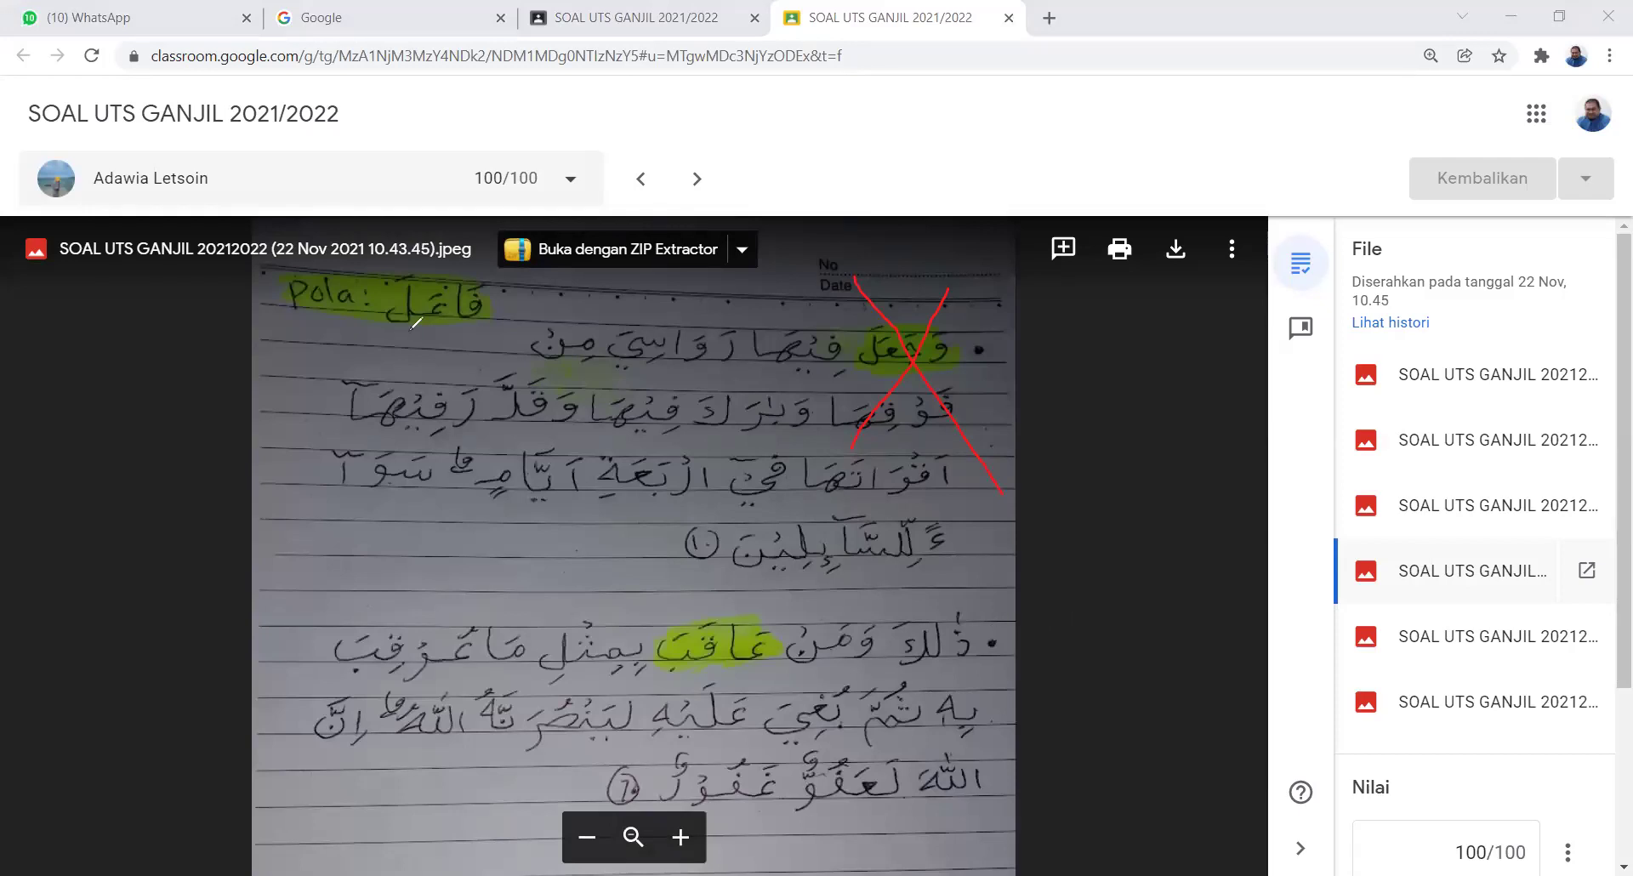
left_click_drag(371, 330, 478, 324)
Add a red hamza to the last word of the third Arabic line, cross out the hamza starting the fourth line, and underline the corrected word
left_click_drag(317, 475, 342, 488)
left_click_drag(929, 524, 946, 555)
left_click_drag(346, 506, 312, 507)
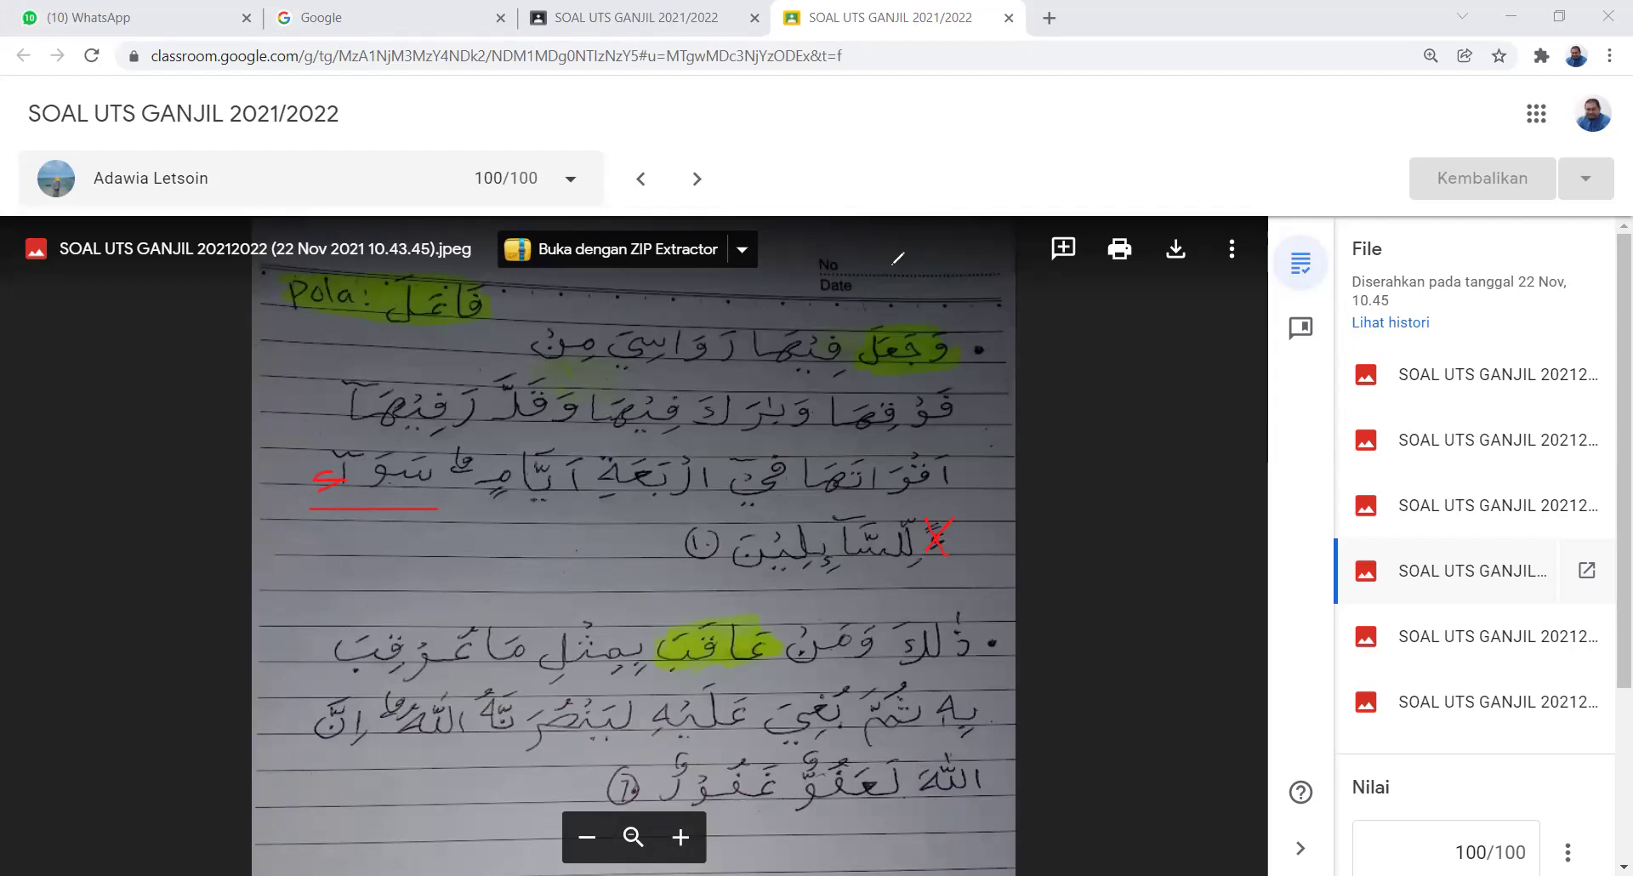
Cross out the highlighted word وَجَعَلَ in red, circle the word وَبٰرَكَ on the second line, and write its letters in red beneath it
left_click_drag(933, 293, 868, 407)
left_click_drag(963, 422, 869, 296)
left_click_drag(687, 388, 800, 404)
left_click_drag(729, 510, 686, 571)
left_click_drag(696, 517, 453, 530)
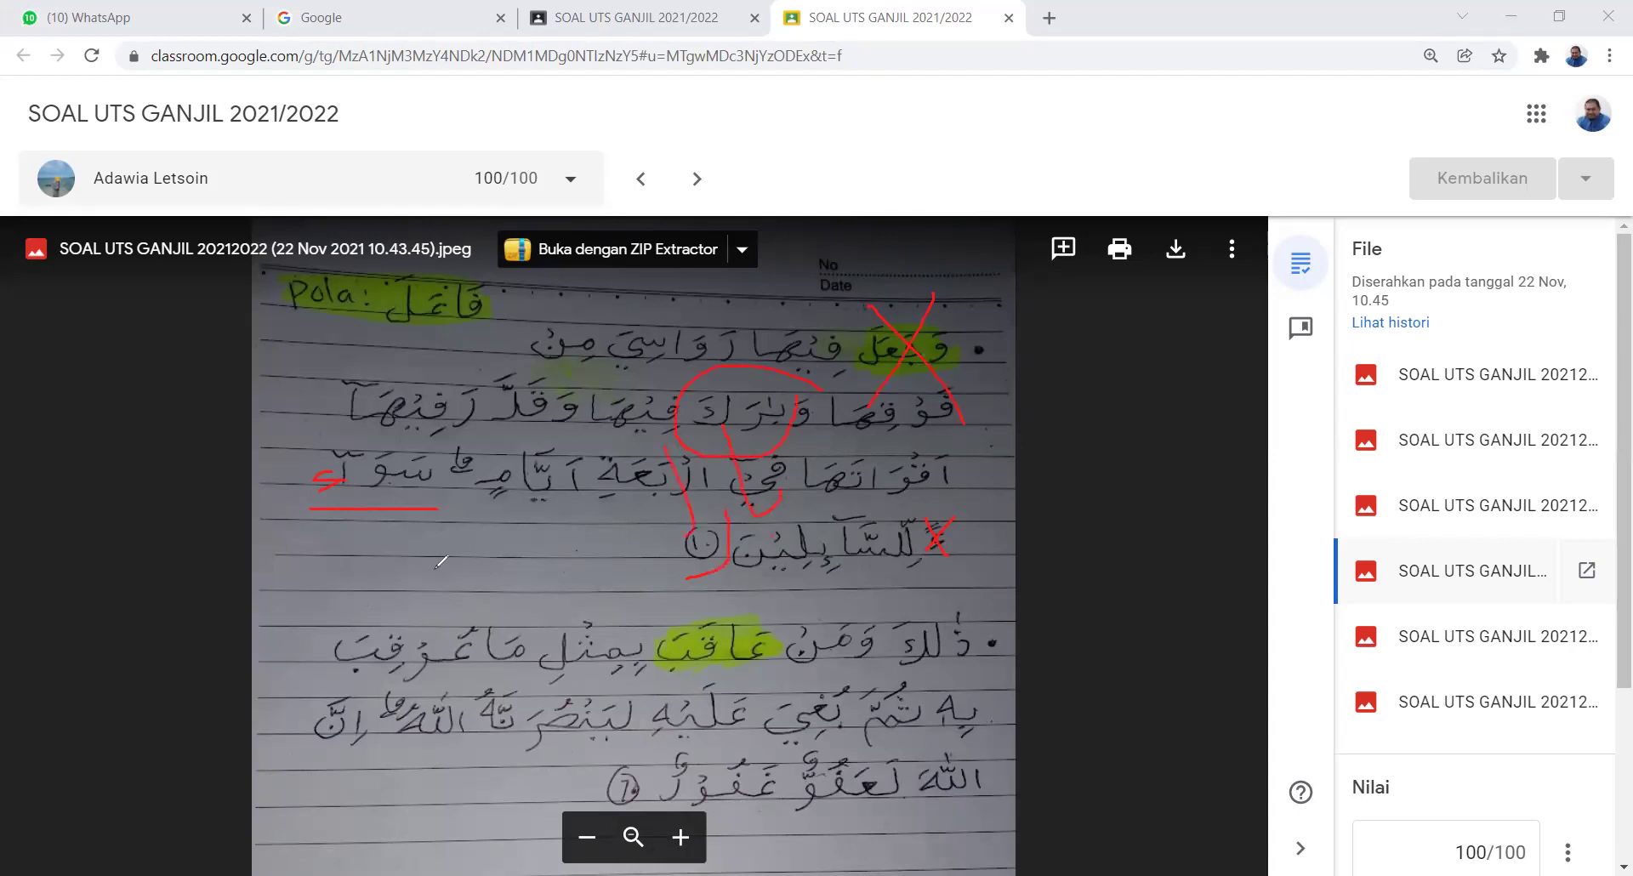
left_click_drag(541, 500, 569, 510)
Close this submission, open the next graded student's UTS BHS ARAB PDF, and bring the ten patterns of question 1 into view
left_click(1008, 18)
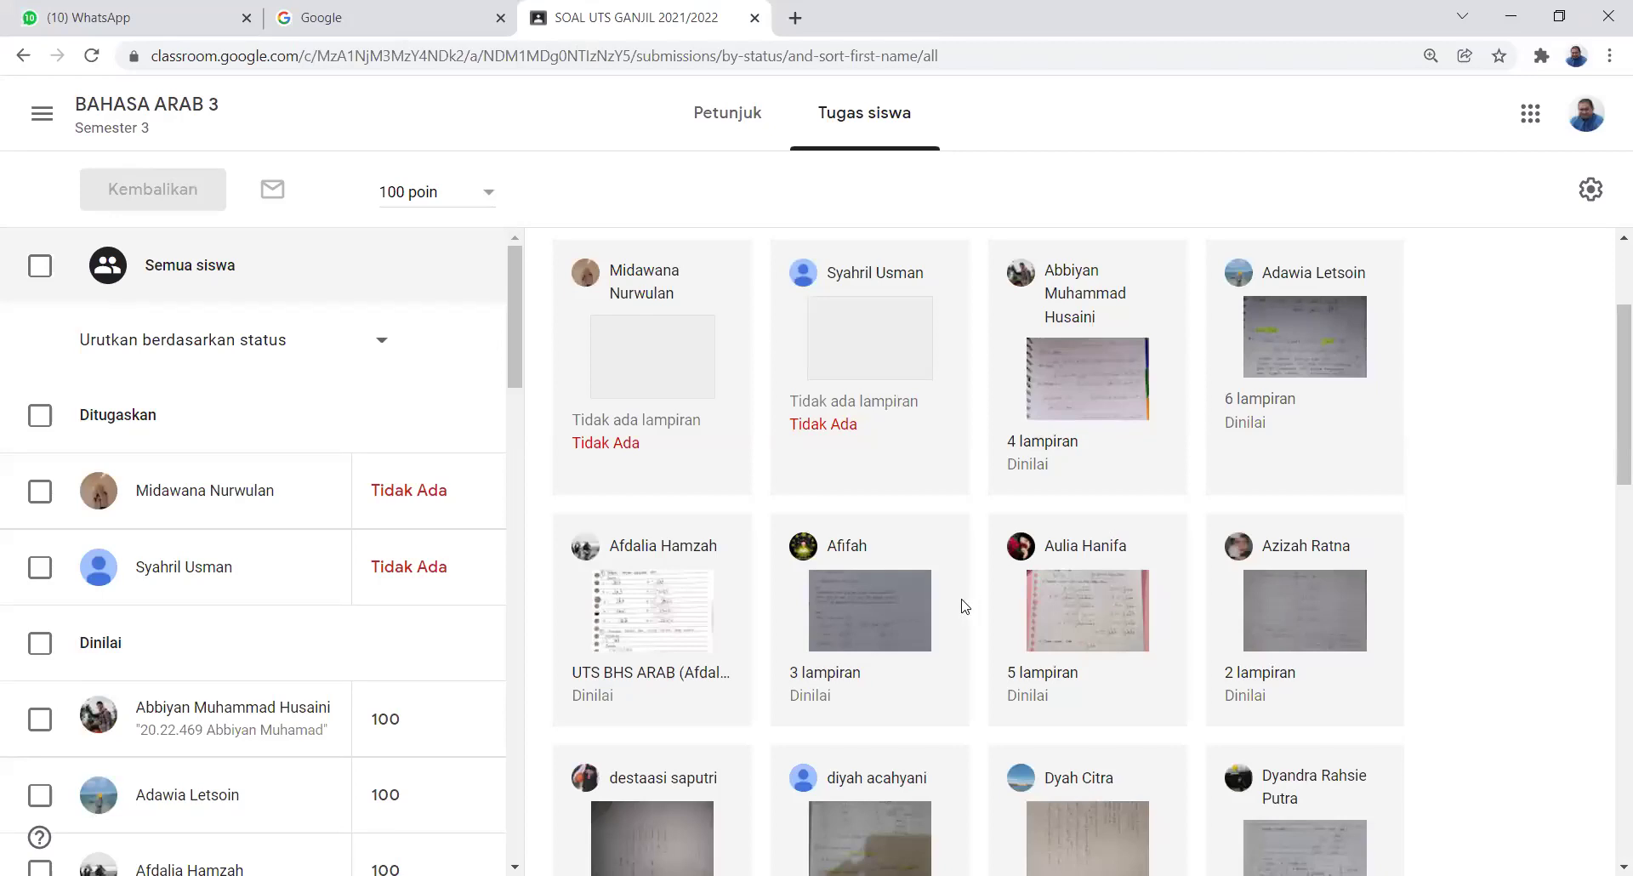
scroll(963, 606, "down", 2)
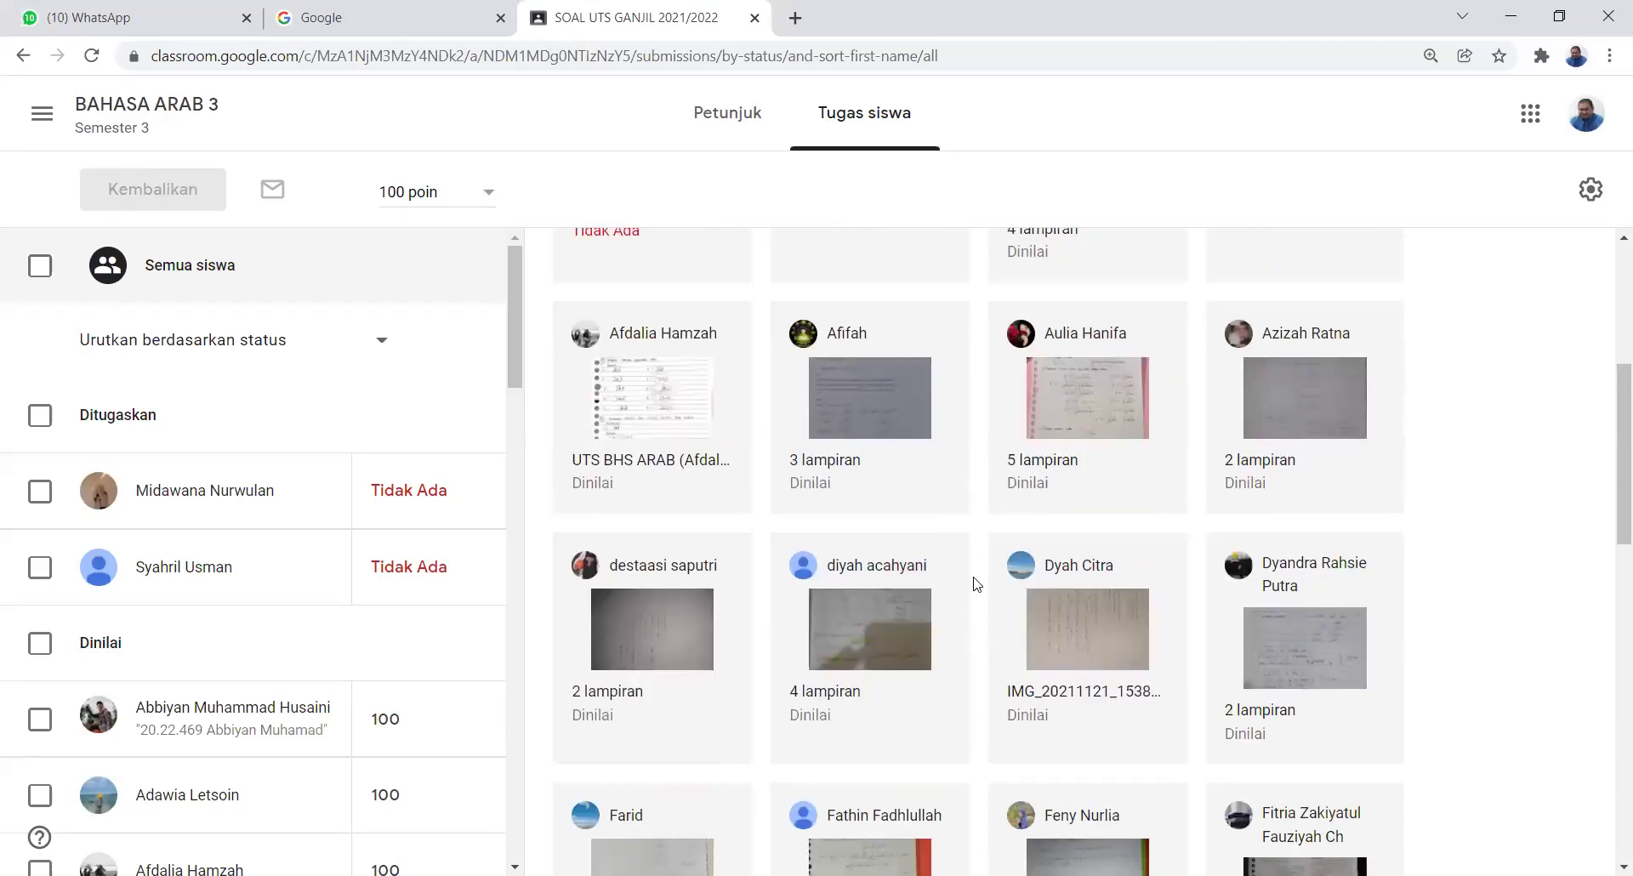
left_click(662, 407)
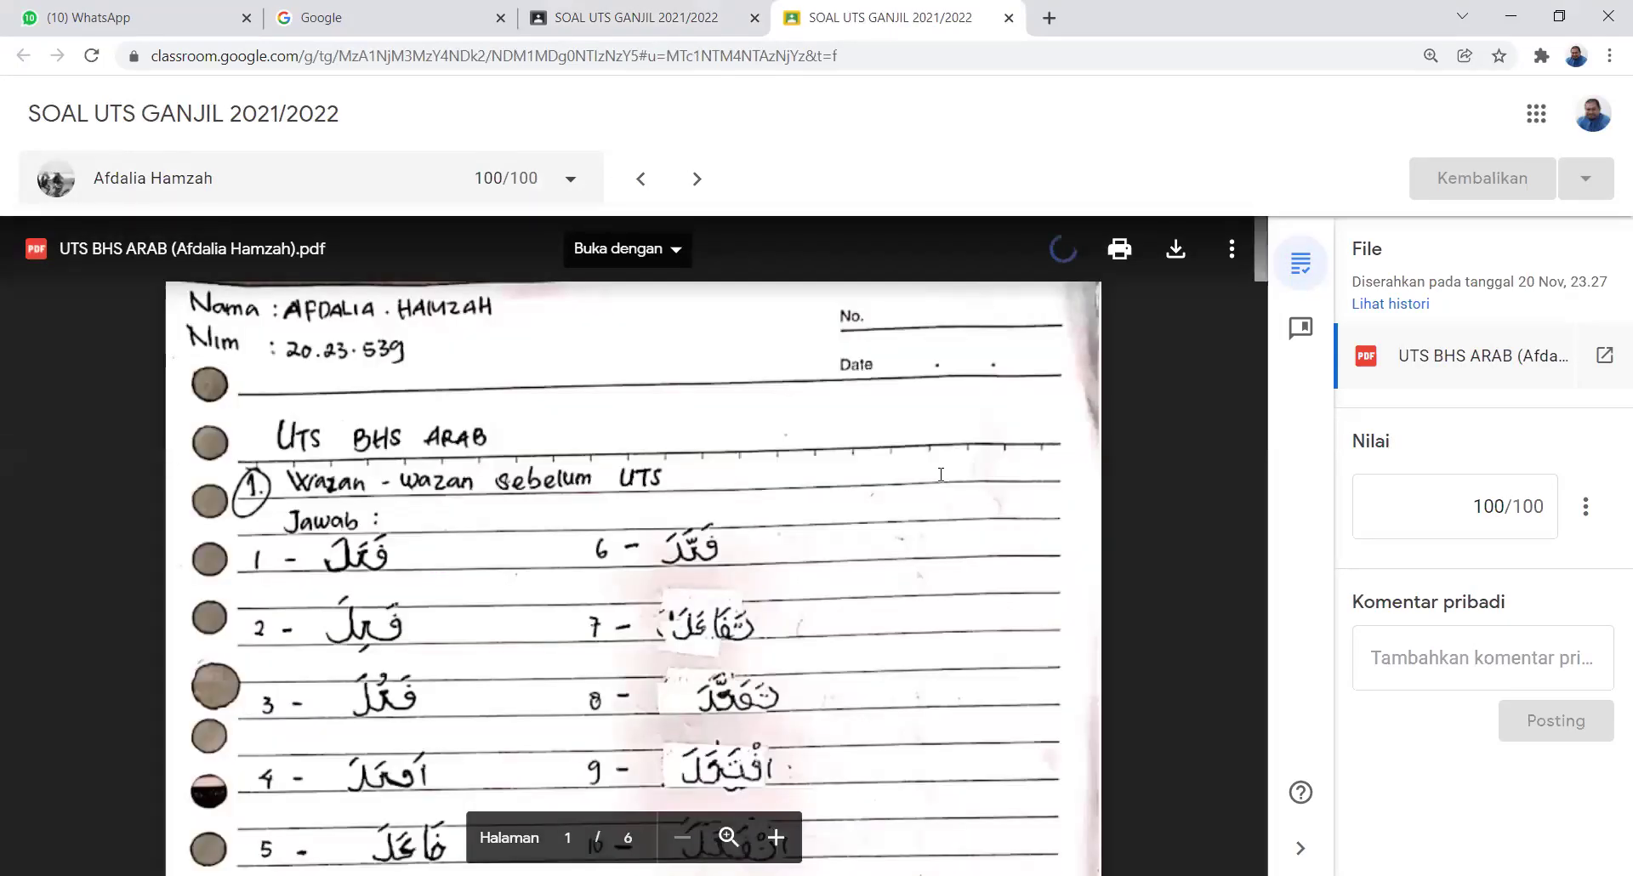
scroll(940, 473, "down", 3)
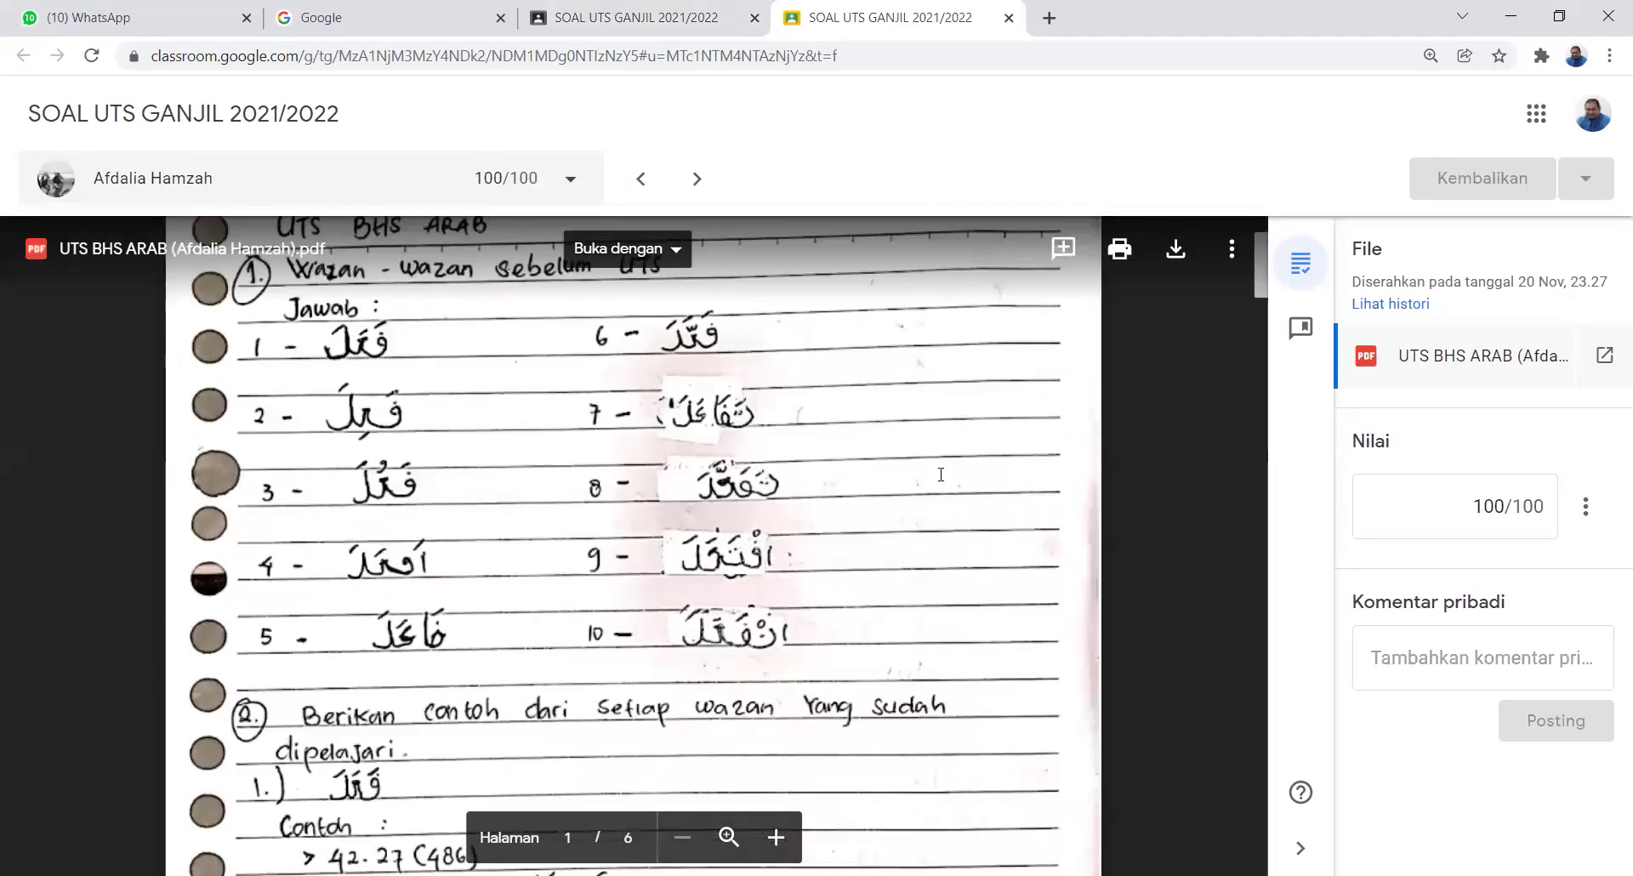
scroll(941, 473, "up", 1)
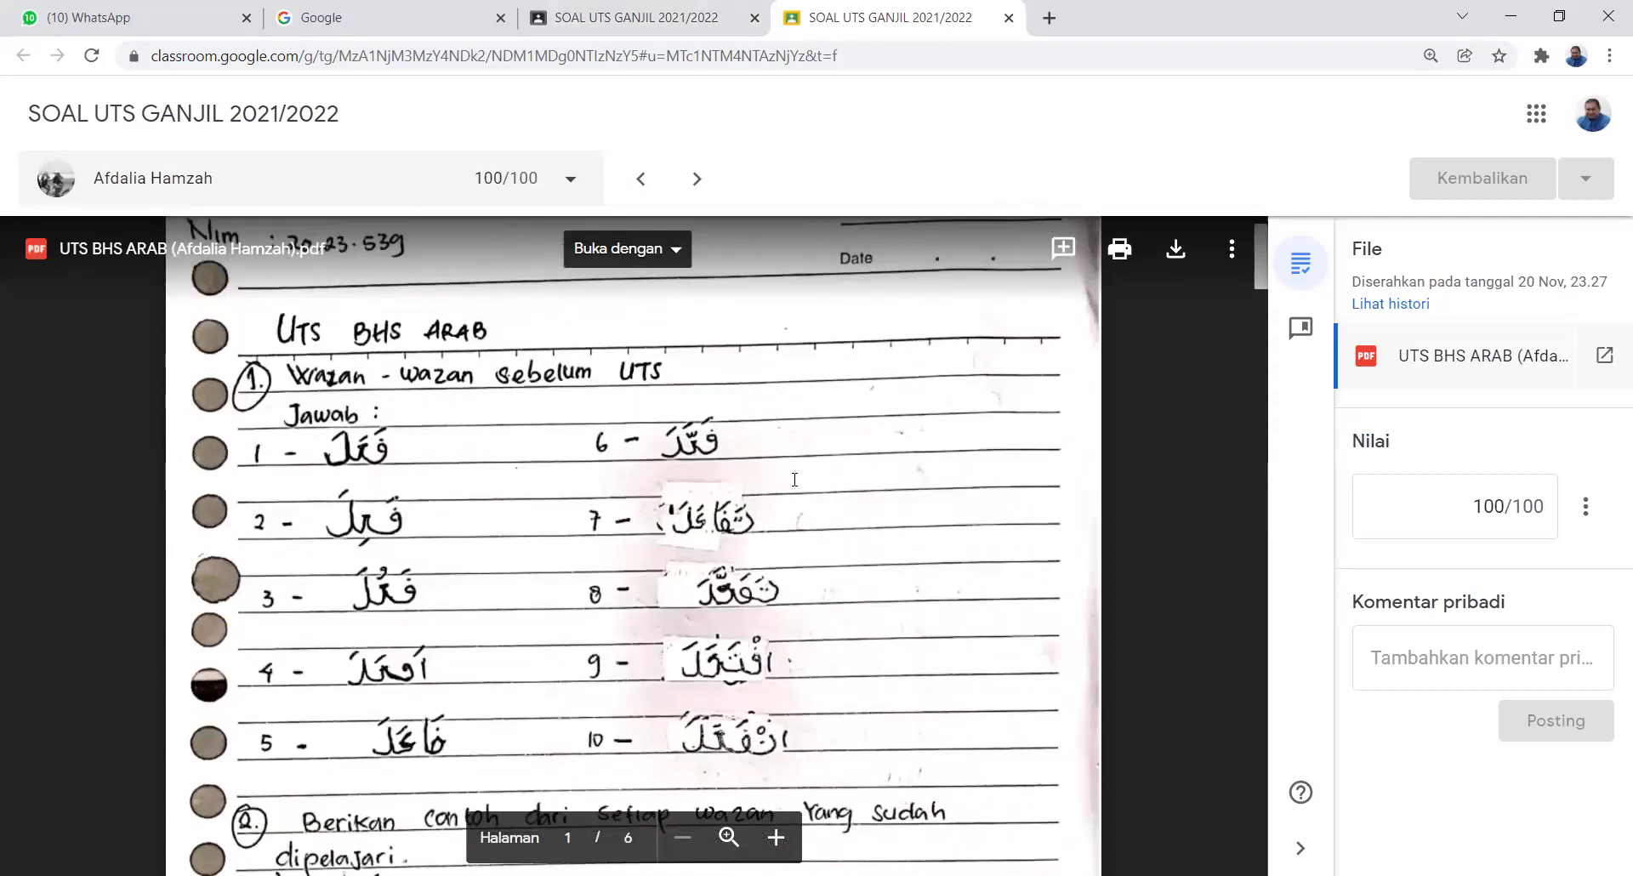
scroll(826, 481, "down", 1)
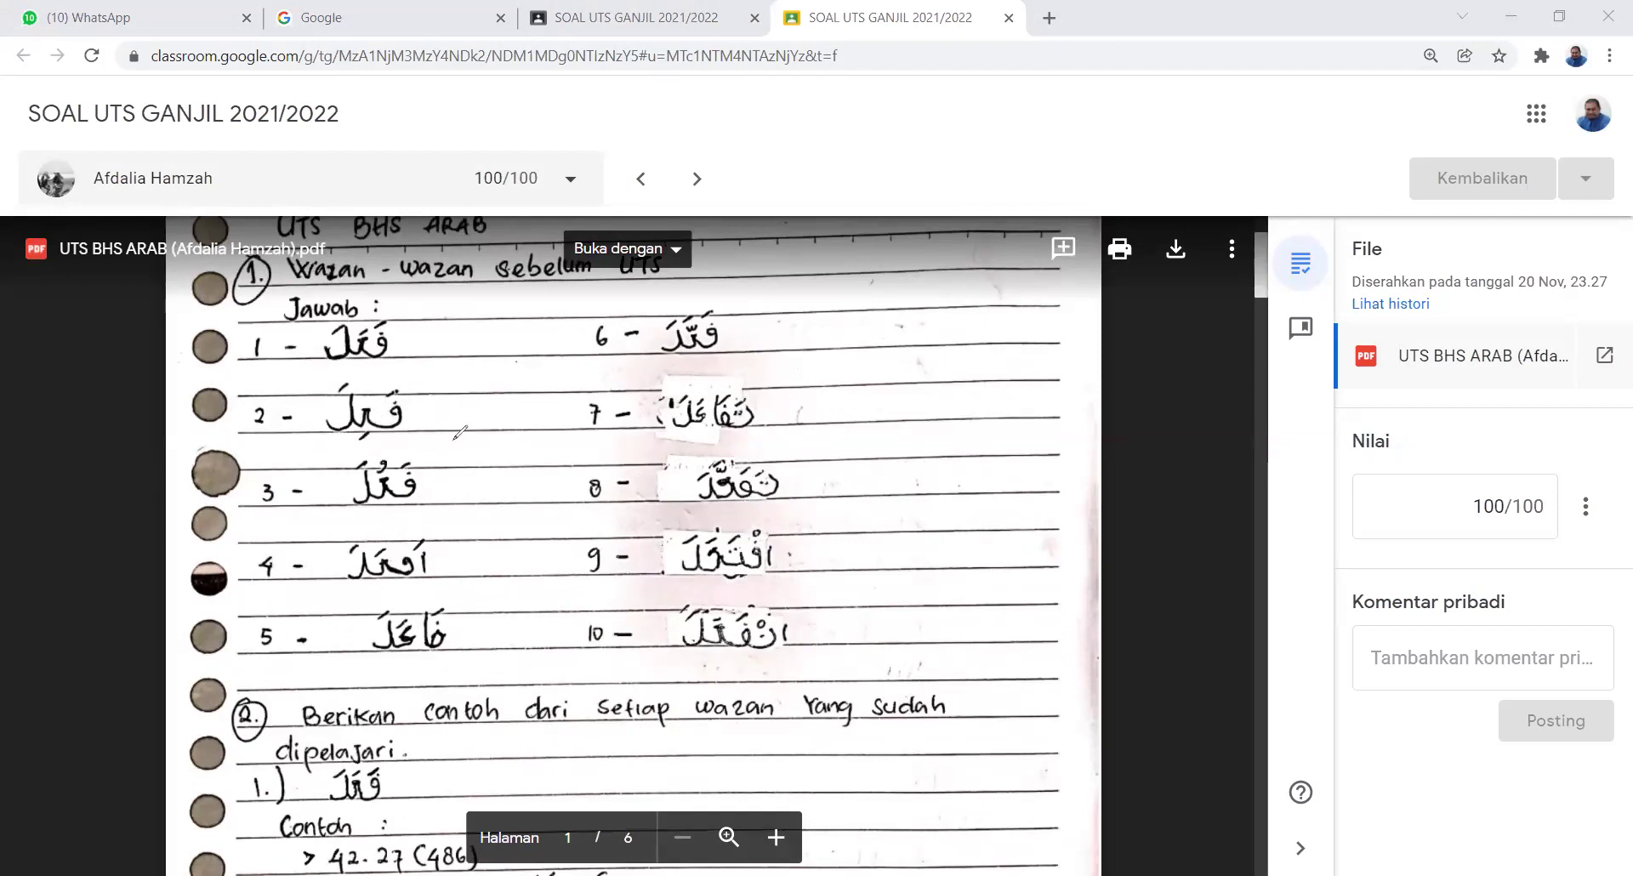
Write the word فعل in red beside the second pattern in the question 1 list
mouse_move(528, 367)
left_mouse_down()
mouse_move(502, 382)
mouse_move(515, 403)
mouse_move(438, 400)
mouse_move(460, 376)
mouse_move(462, 421)
mouse_move(425, 426)
left_mouse_up()
mouse_move(372, 379)
left_mouse_down()
mouse_move(423, 447)
mouse_move(393, 477)
mouse_move(374, 459)
left_mouse_up()
left_click(484, 340)
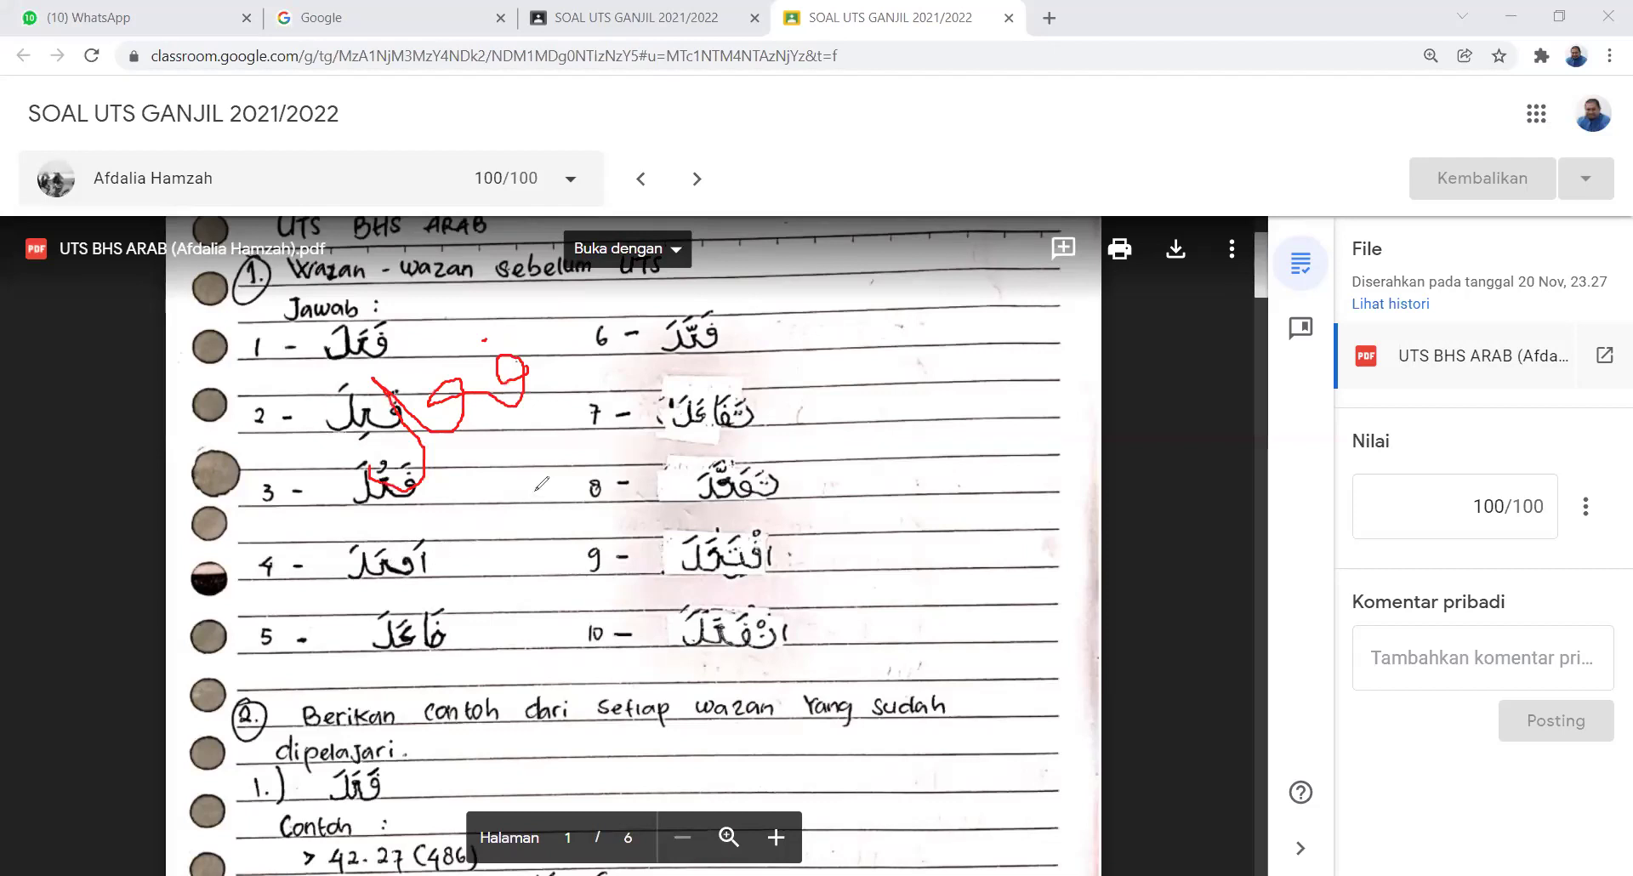
Write in red beside the third pattern of question 1, mark the second letter of the fourth pattern, and clear the marks
mouse_move(554, 473)
left_mouse_down()
mouse_move(534, 485)
mouse_move(557, 493)
mouse_move(502, 500)
mouse_move(506, 543)
mouse_move(451, 489)
mouse_move(481, 576)
mouse_move(431, 589)
left_mouse_up()
left_click_drag(501, 514, 514, 492)
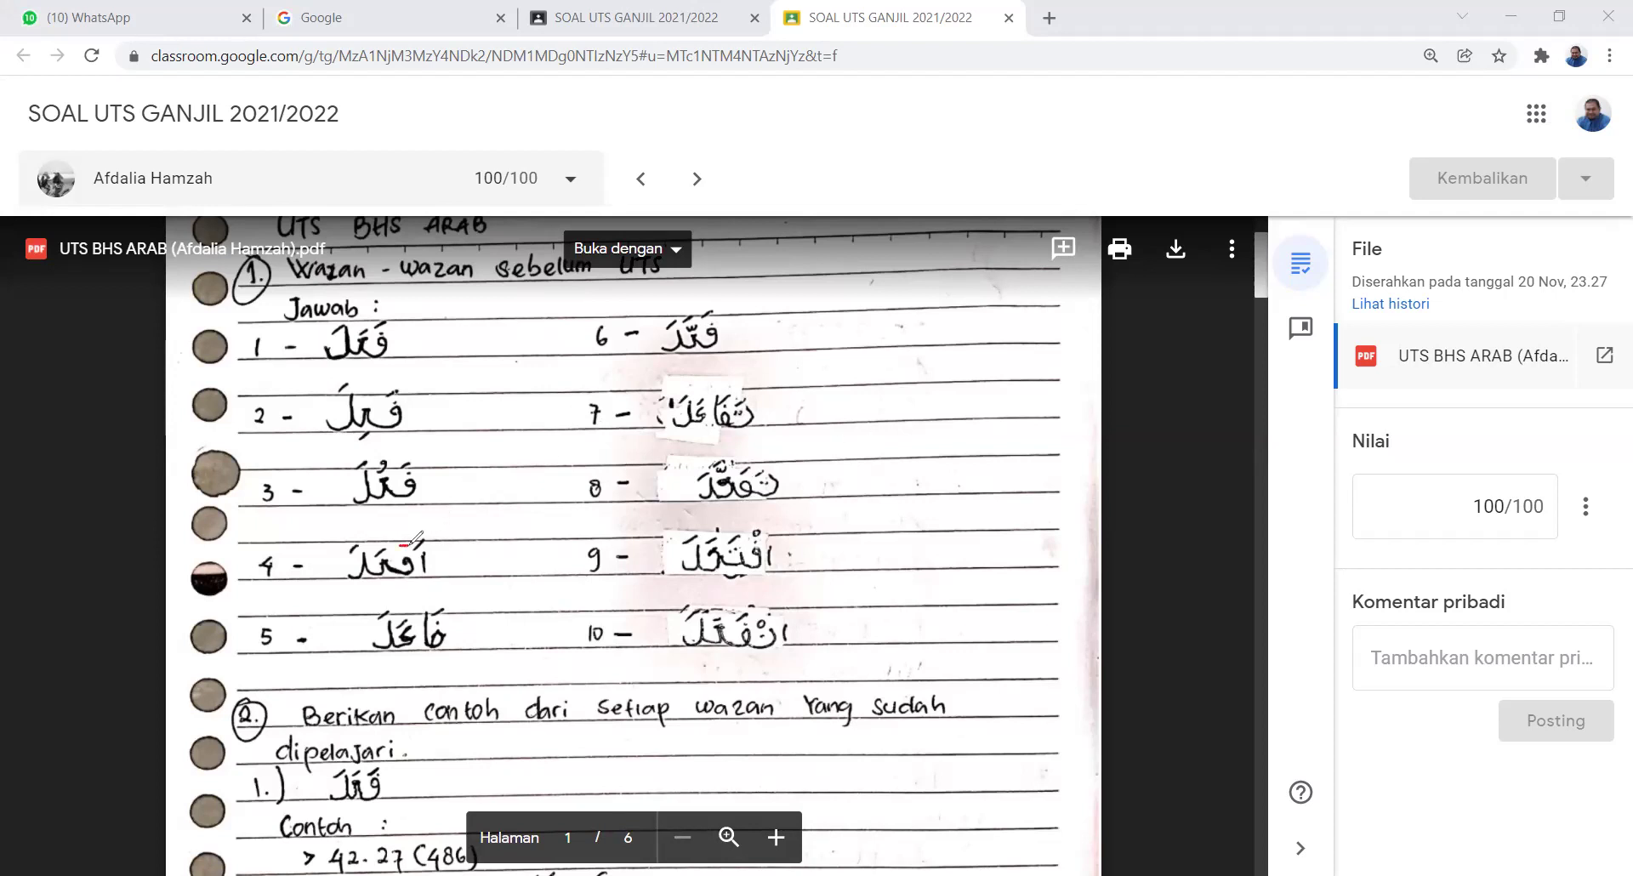
left_click_drag(403, 543, 407, 553)
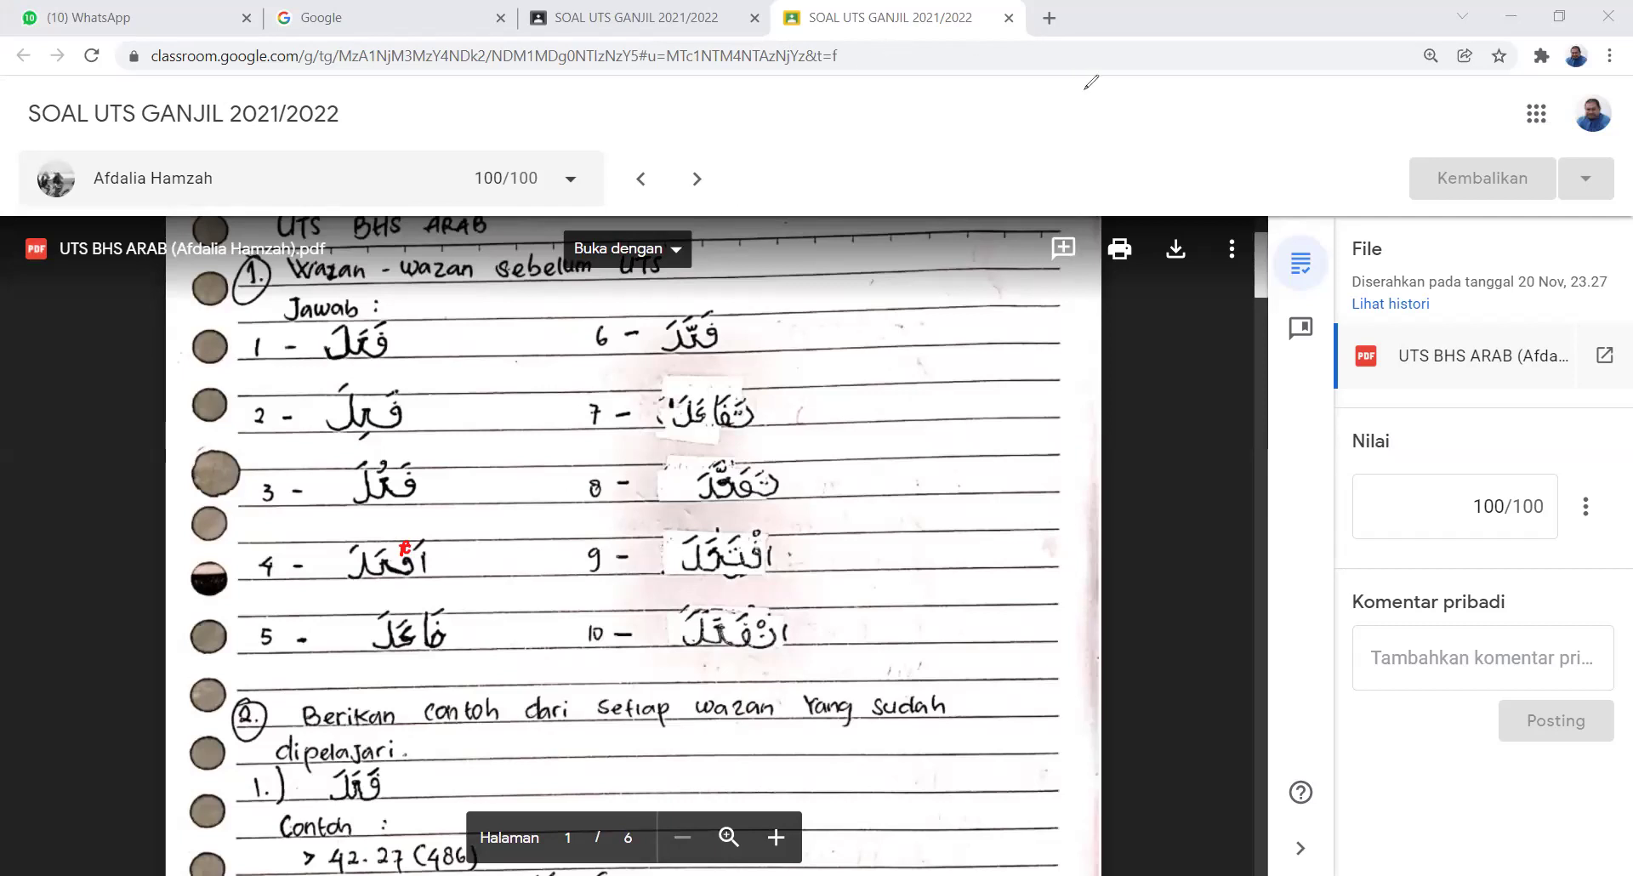
key("ctrl+z")
Examine the question 2 examples for patterns 1 to 5 on pages 1 to 3, checking each root word and meaning
scroll(985, 393, "down", 7)
scroll(985, 393, "down", 8)
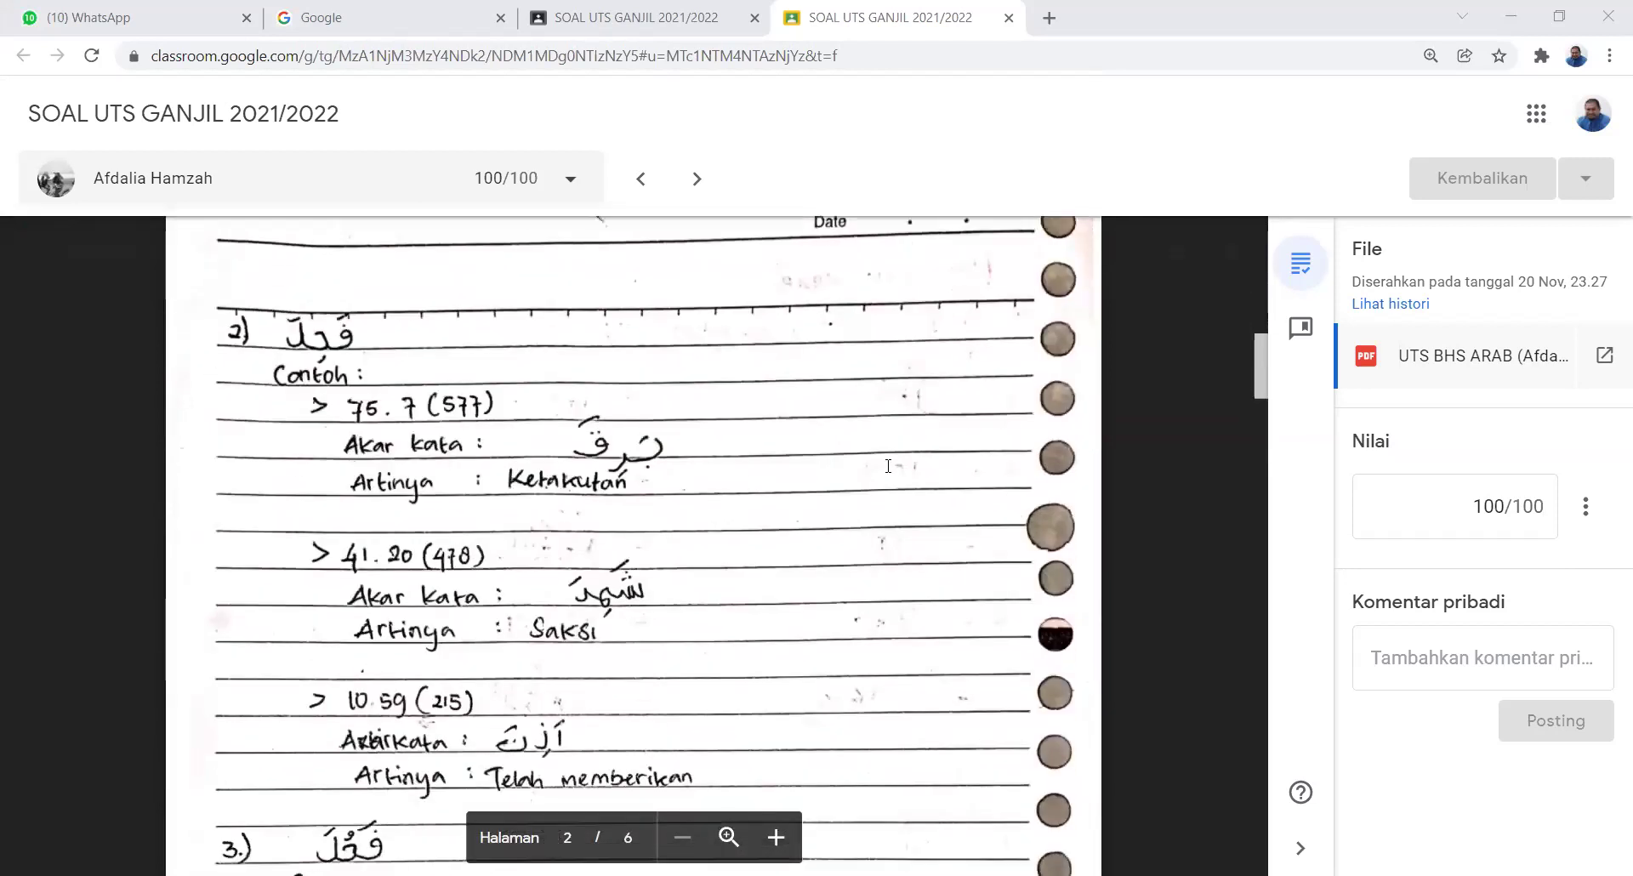
scroll(575, 447, "up", 10)
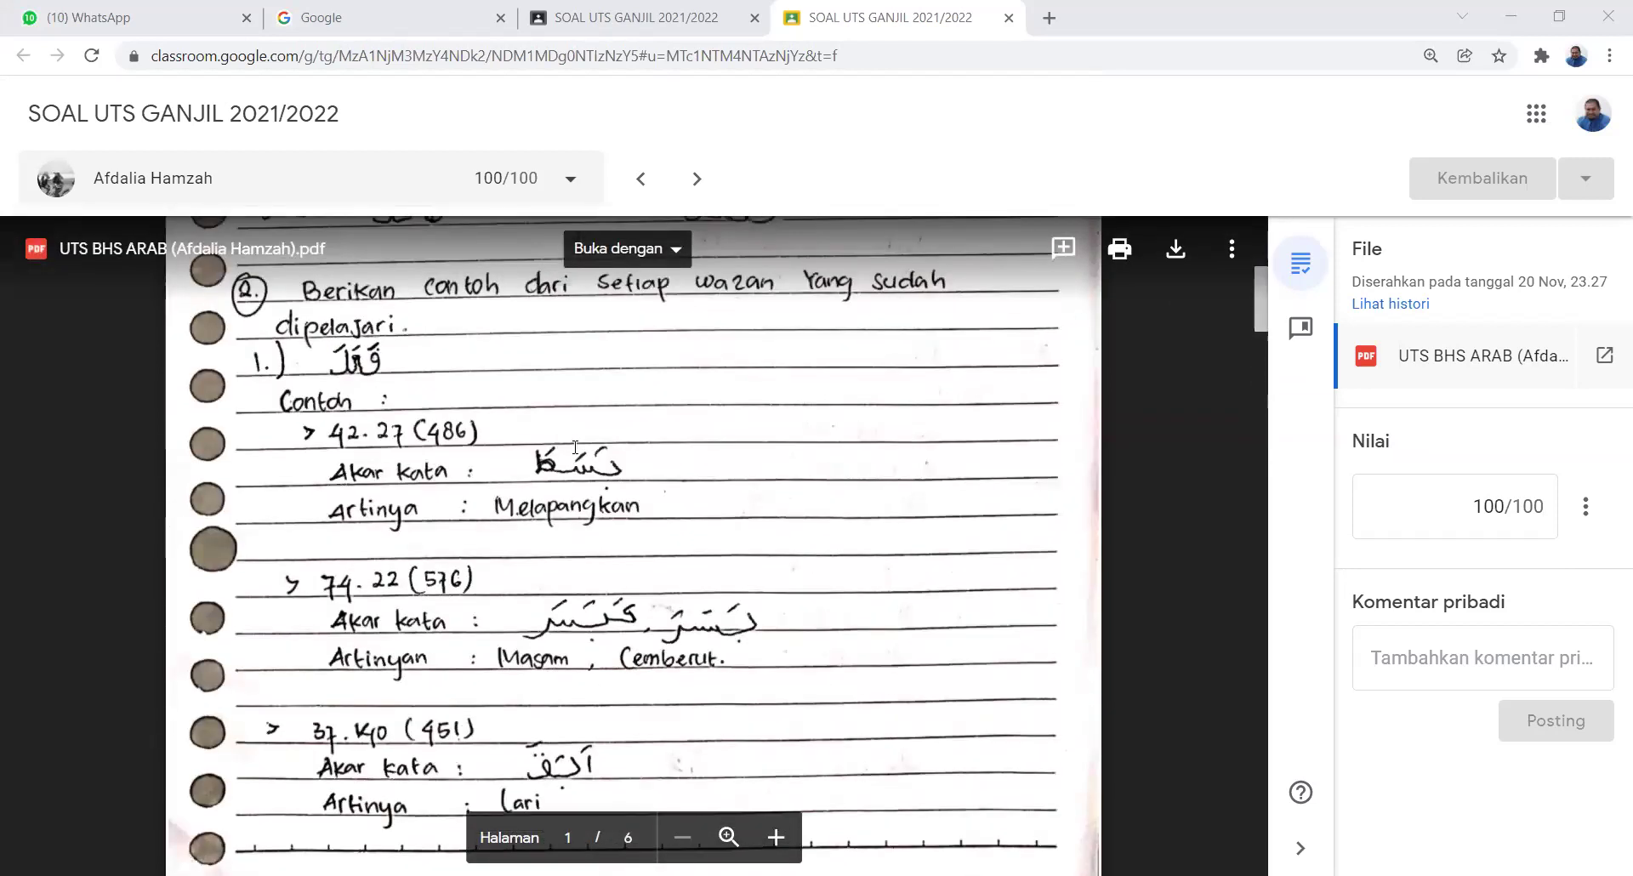
scroll(577, 434, "down", 1)
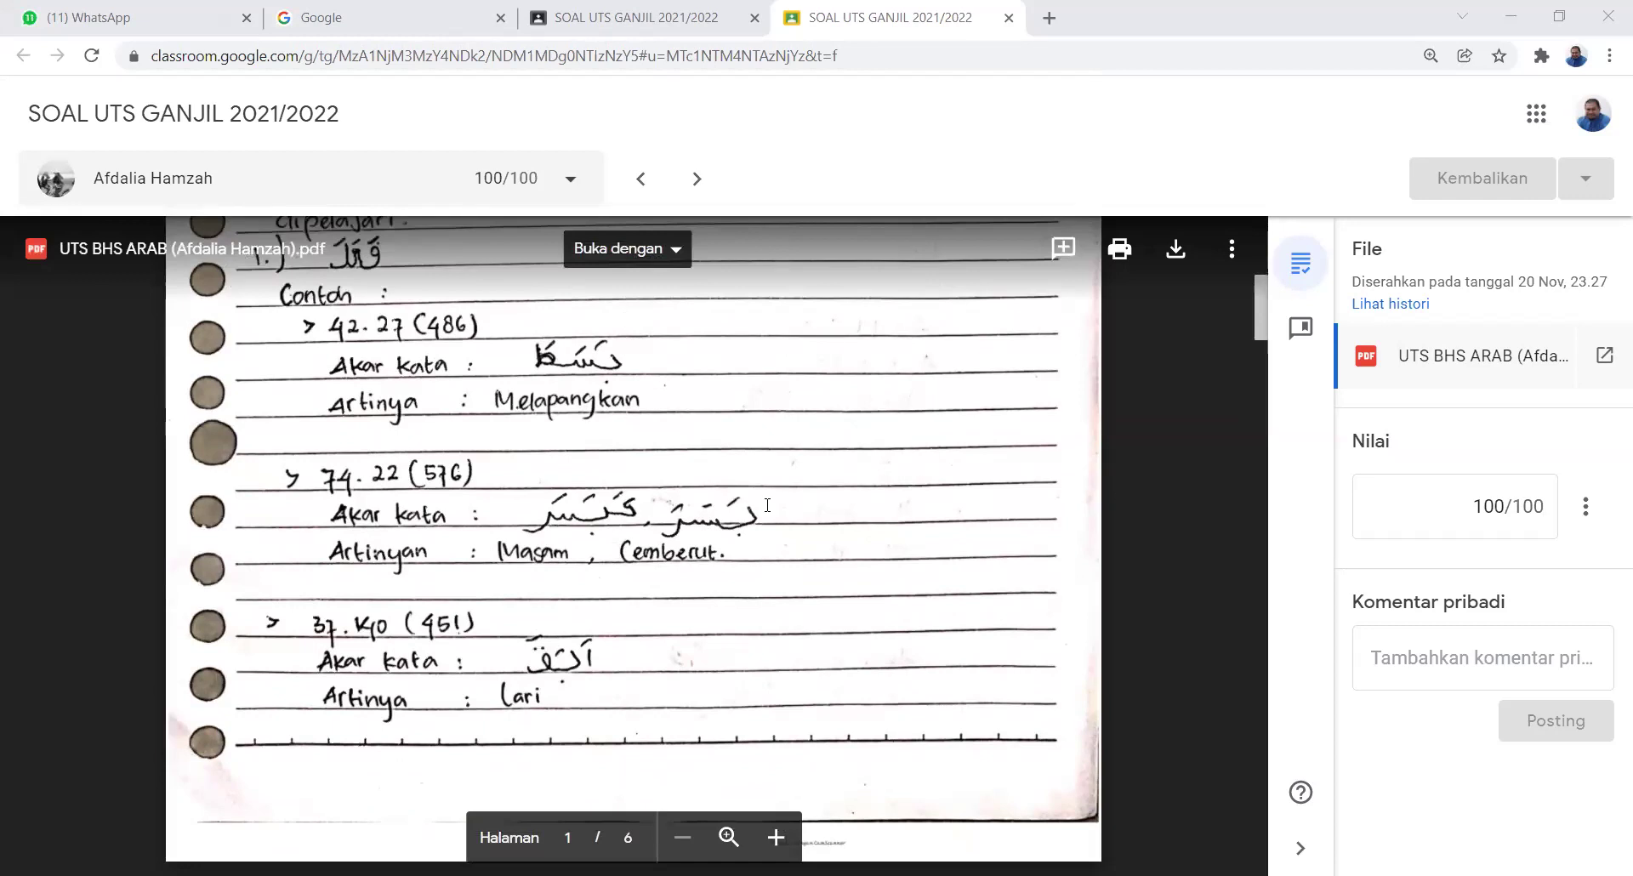
scroll(609, 504, "down", 10)
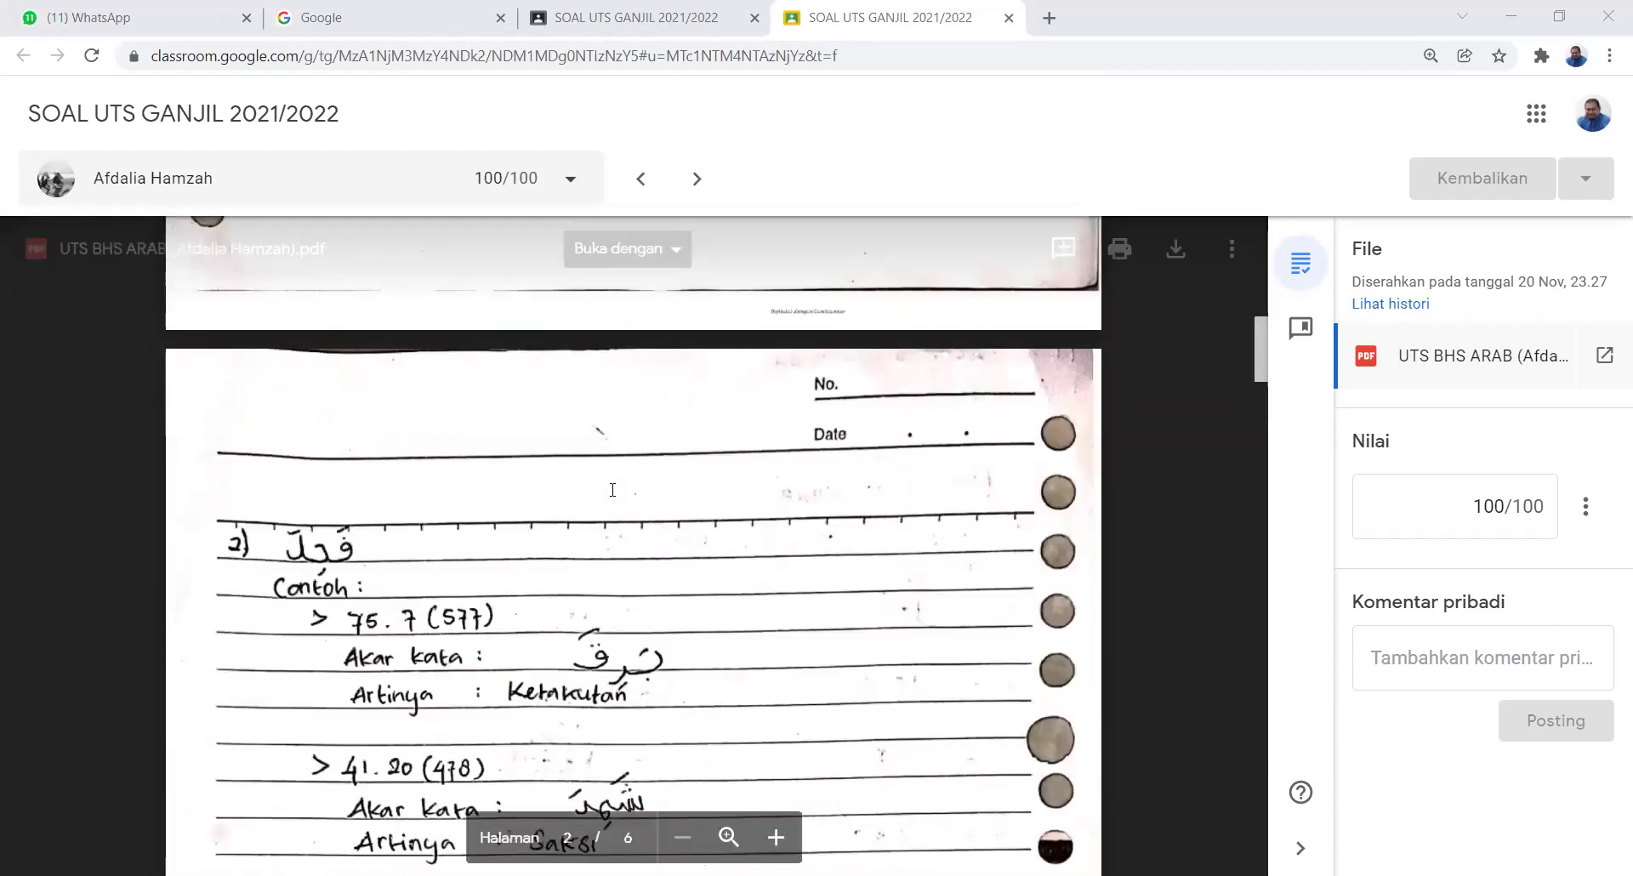
scroll(612, 490, "down", 6)
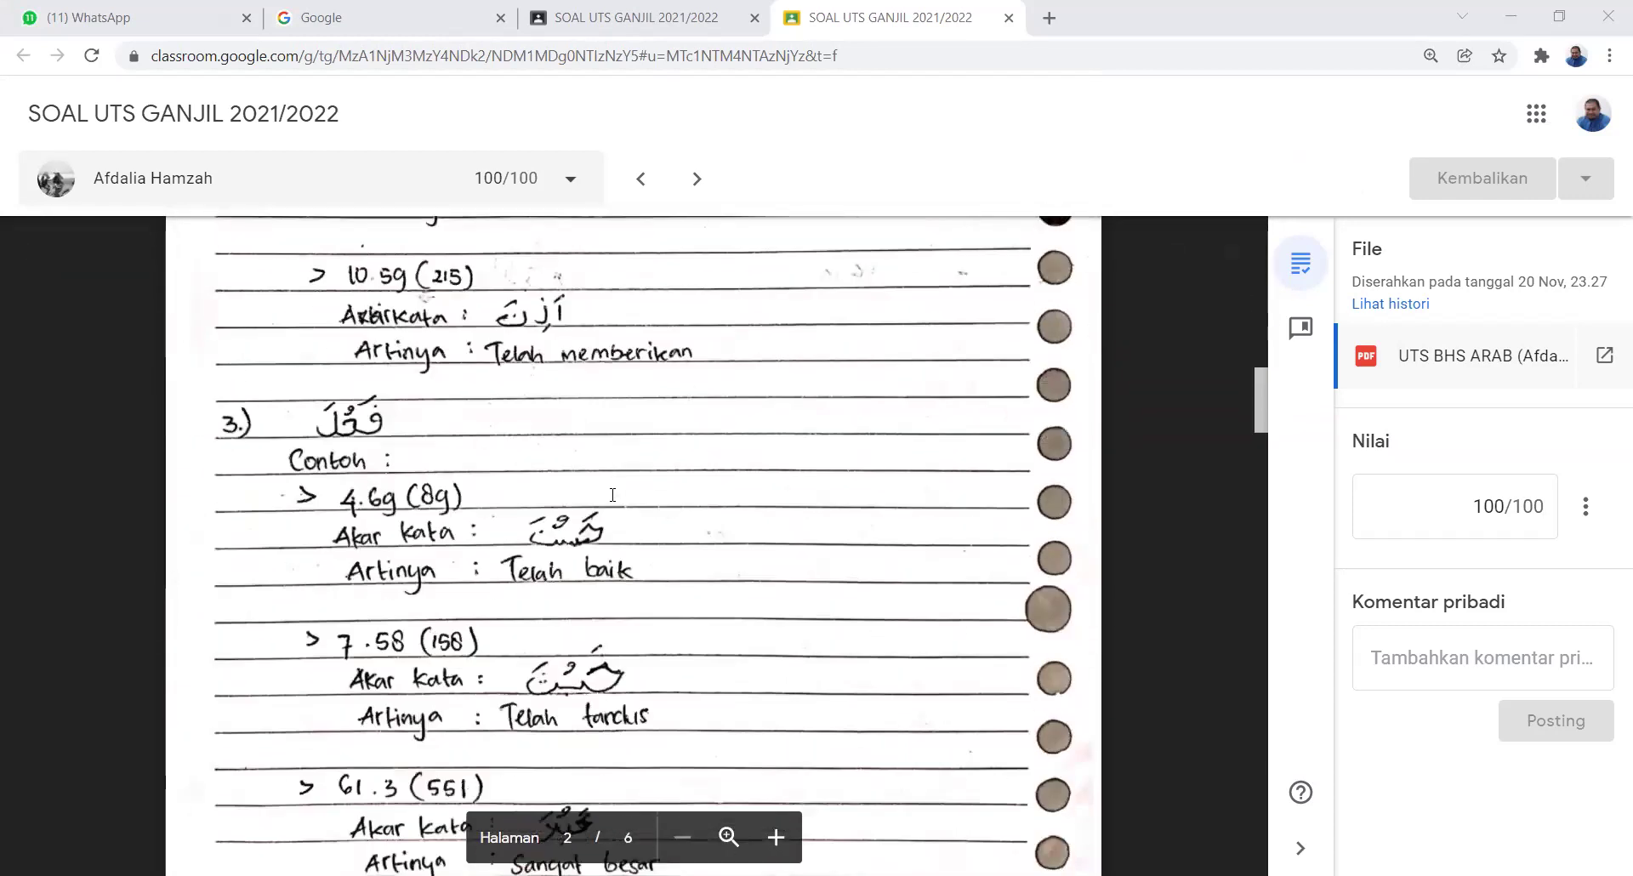
scroll(612, 495, "down", 6)
scroll(613, 495, "down", 10)
scroll(612, 495, "up", 5)
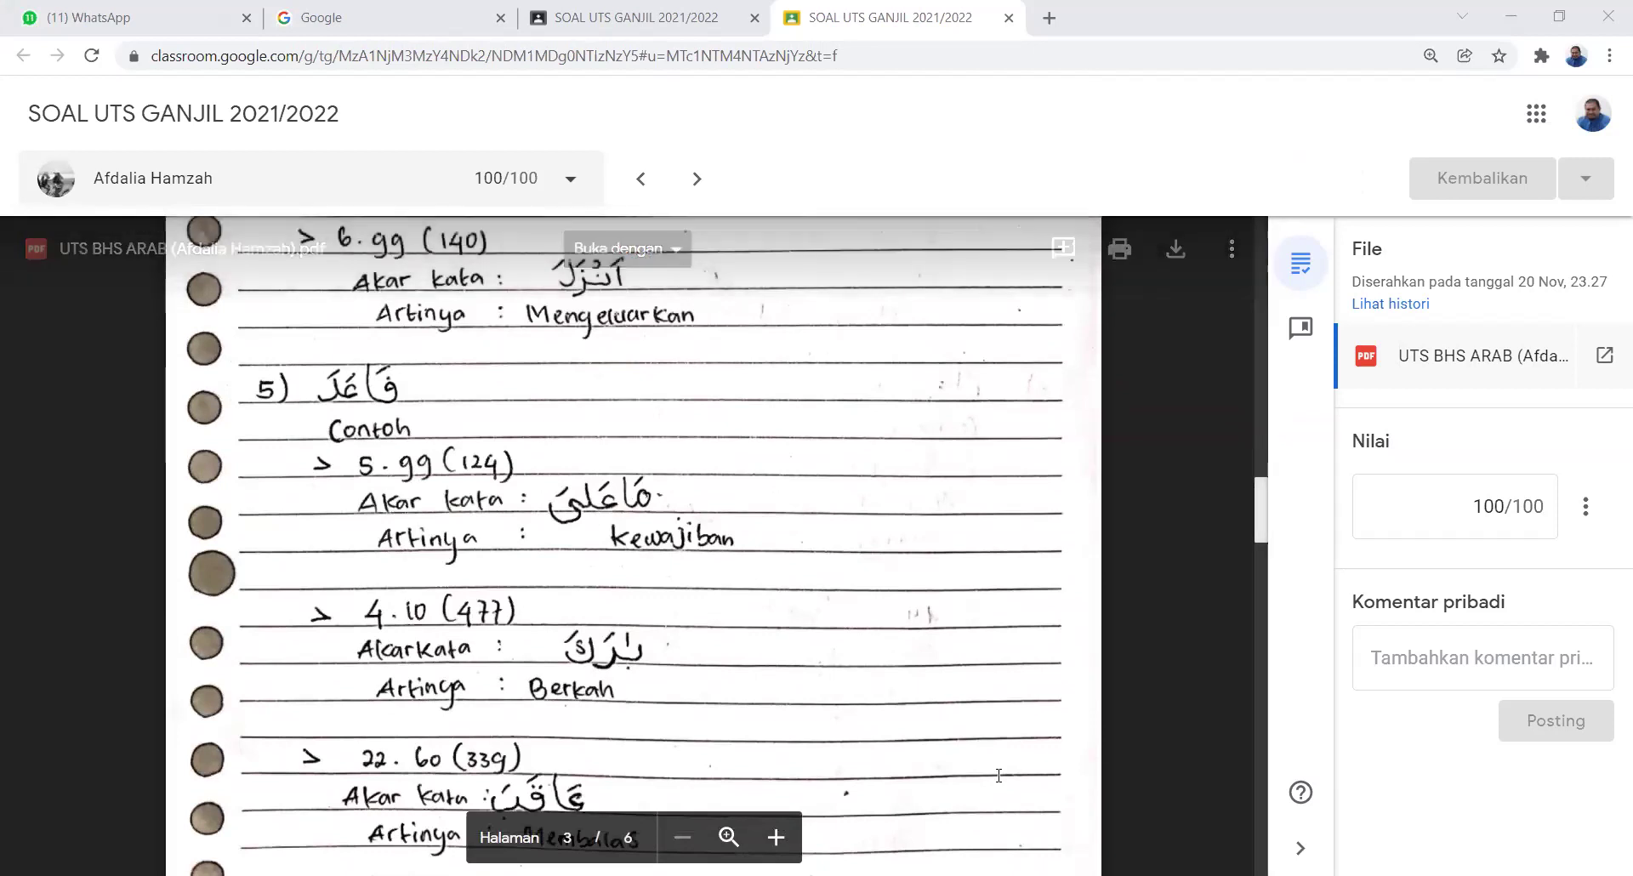
Circle and cross out in red the root word مَا عَلىَ in the first pattern 5 example, and erase the marks
mouse_move(693, 459)
left_mouse_down()
mouse_move(557, 545)
mouse_move(699, 510)
mouse_move(684, 459)
left_mouse_up()
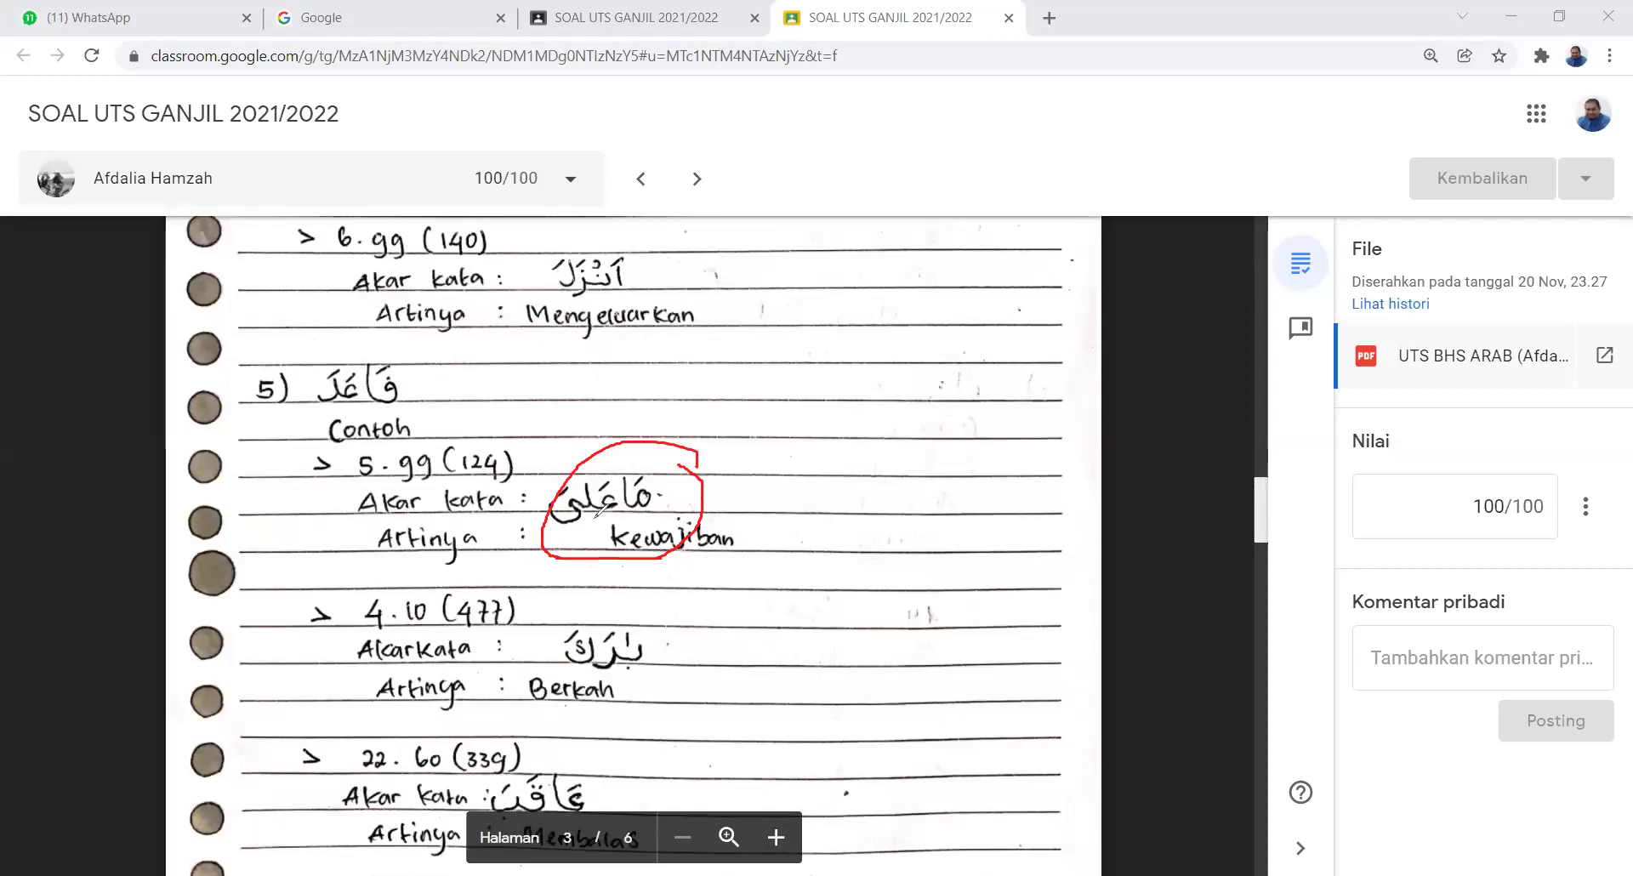
left_click_drag(662, 441, 598, 541)
left_click_drag(591, 431, 674, 543)
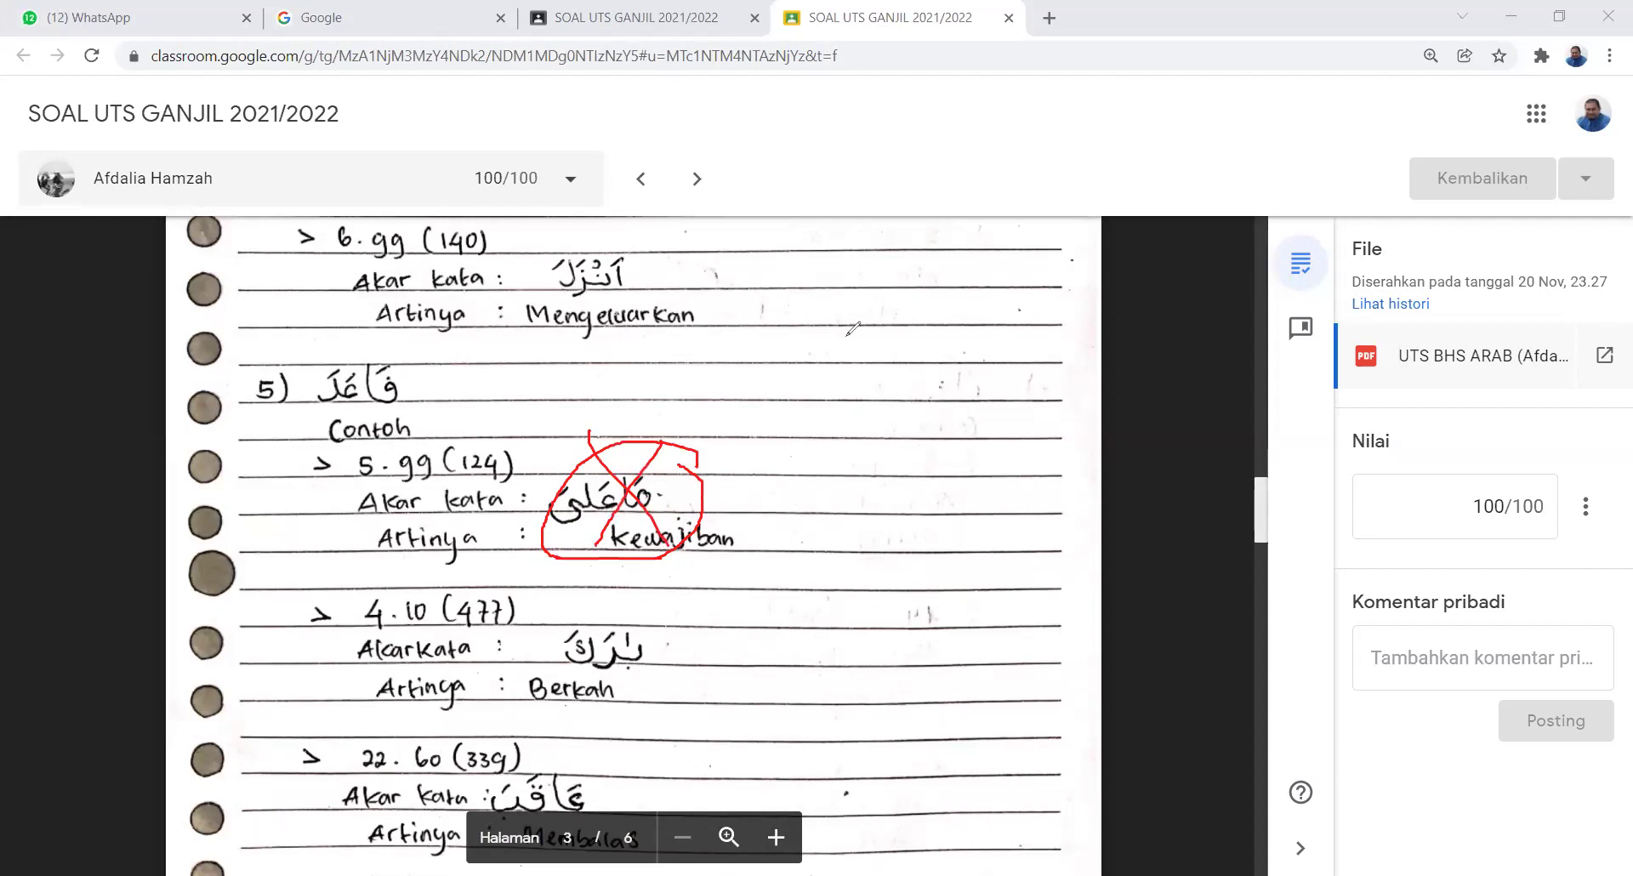
key("ctrl+z")
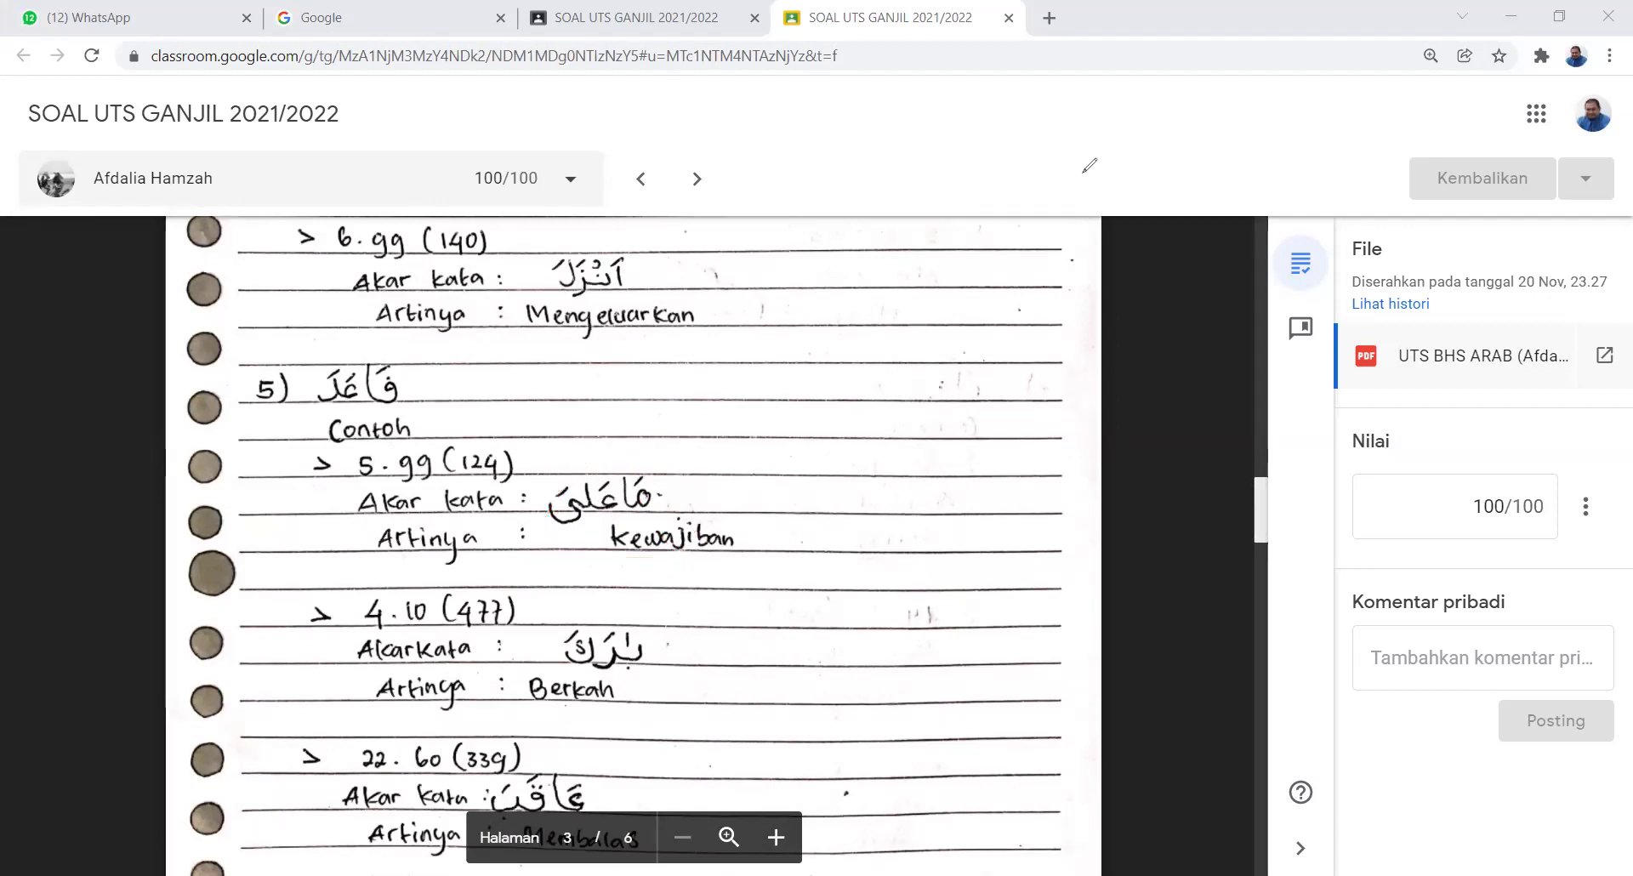
Examine the examples for patterns 6 and 7 on page 4 and the pattern 8 examples on page 5
scroll(747, 494, "down", 10)
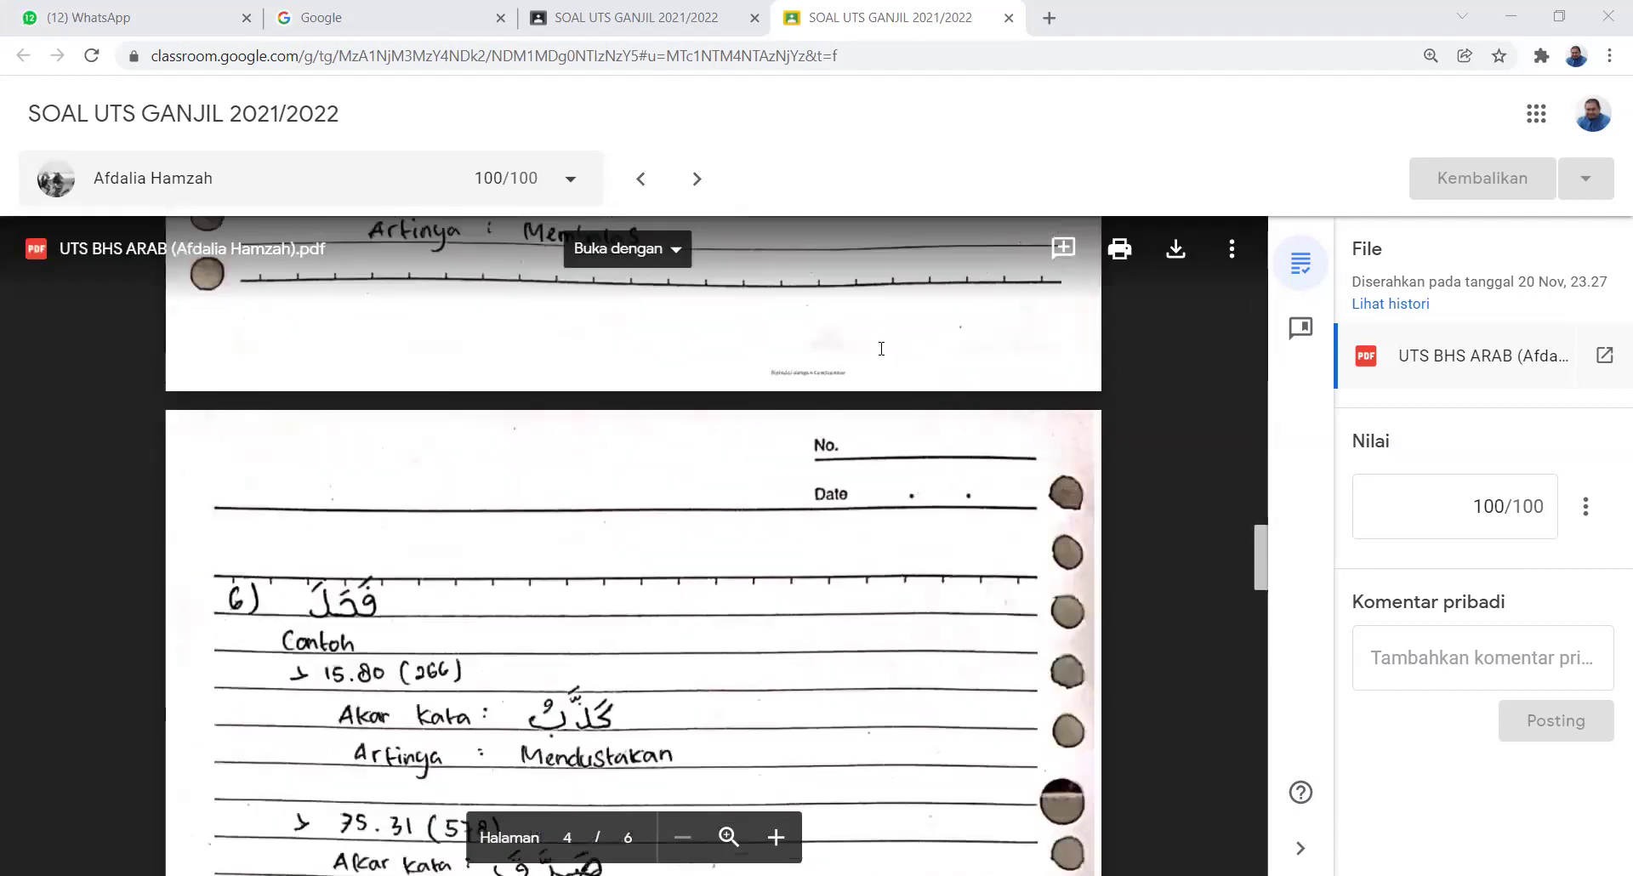
scroll(747, 493, "down", 5)
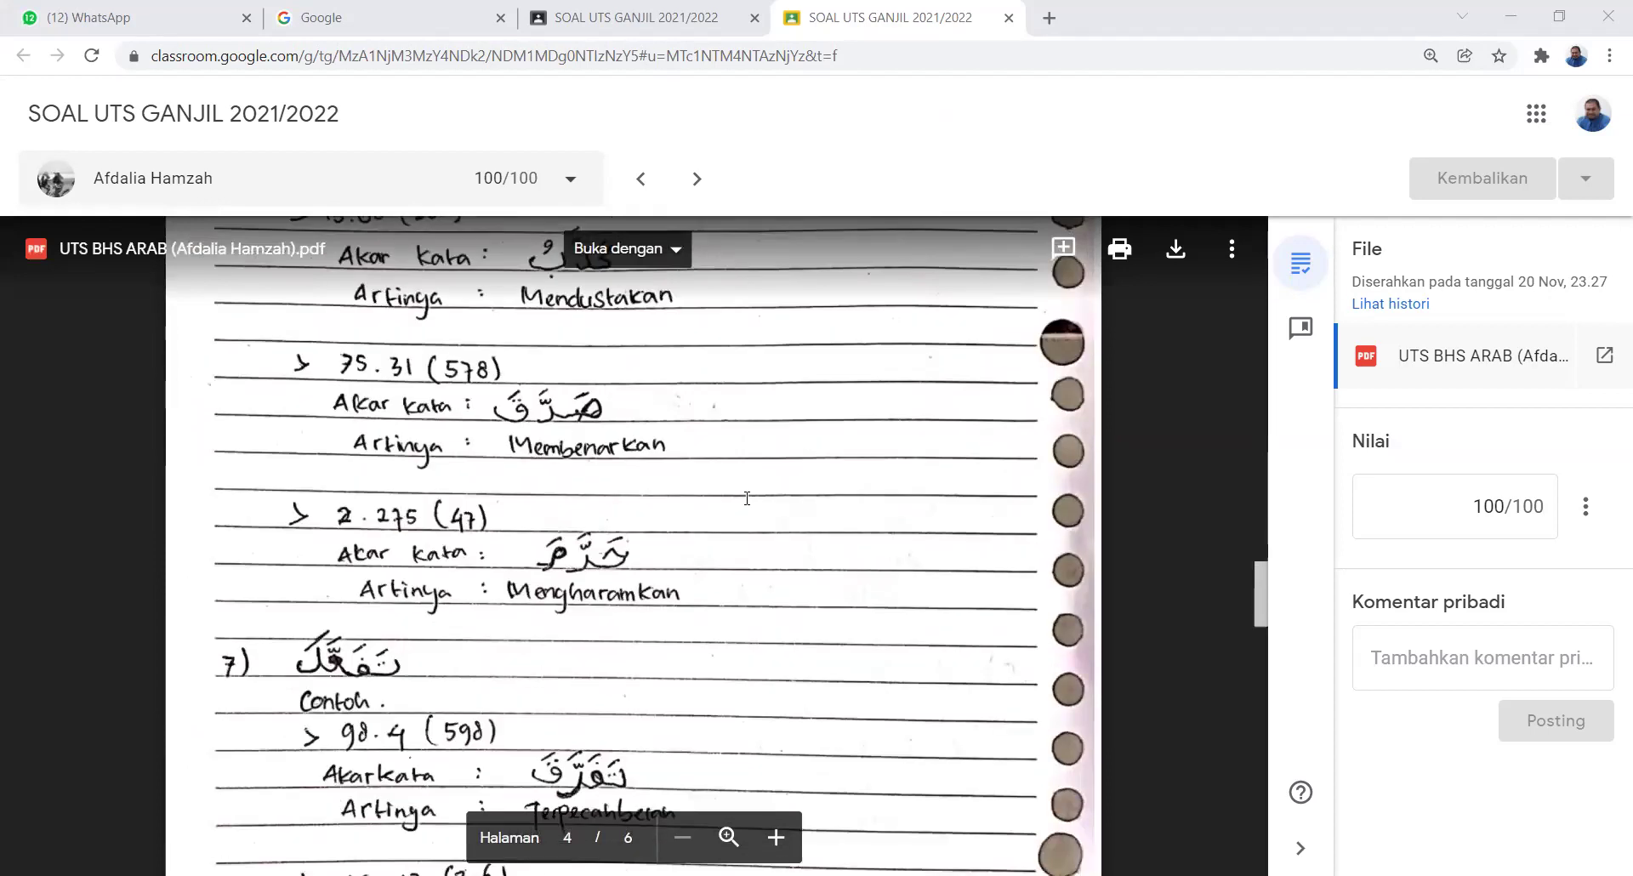
scroll(706, 533, "down", 1)
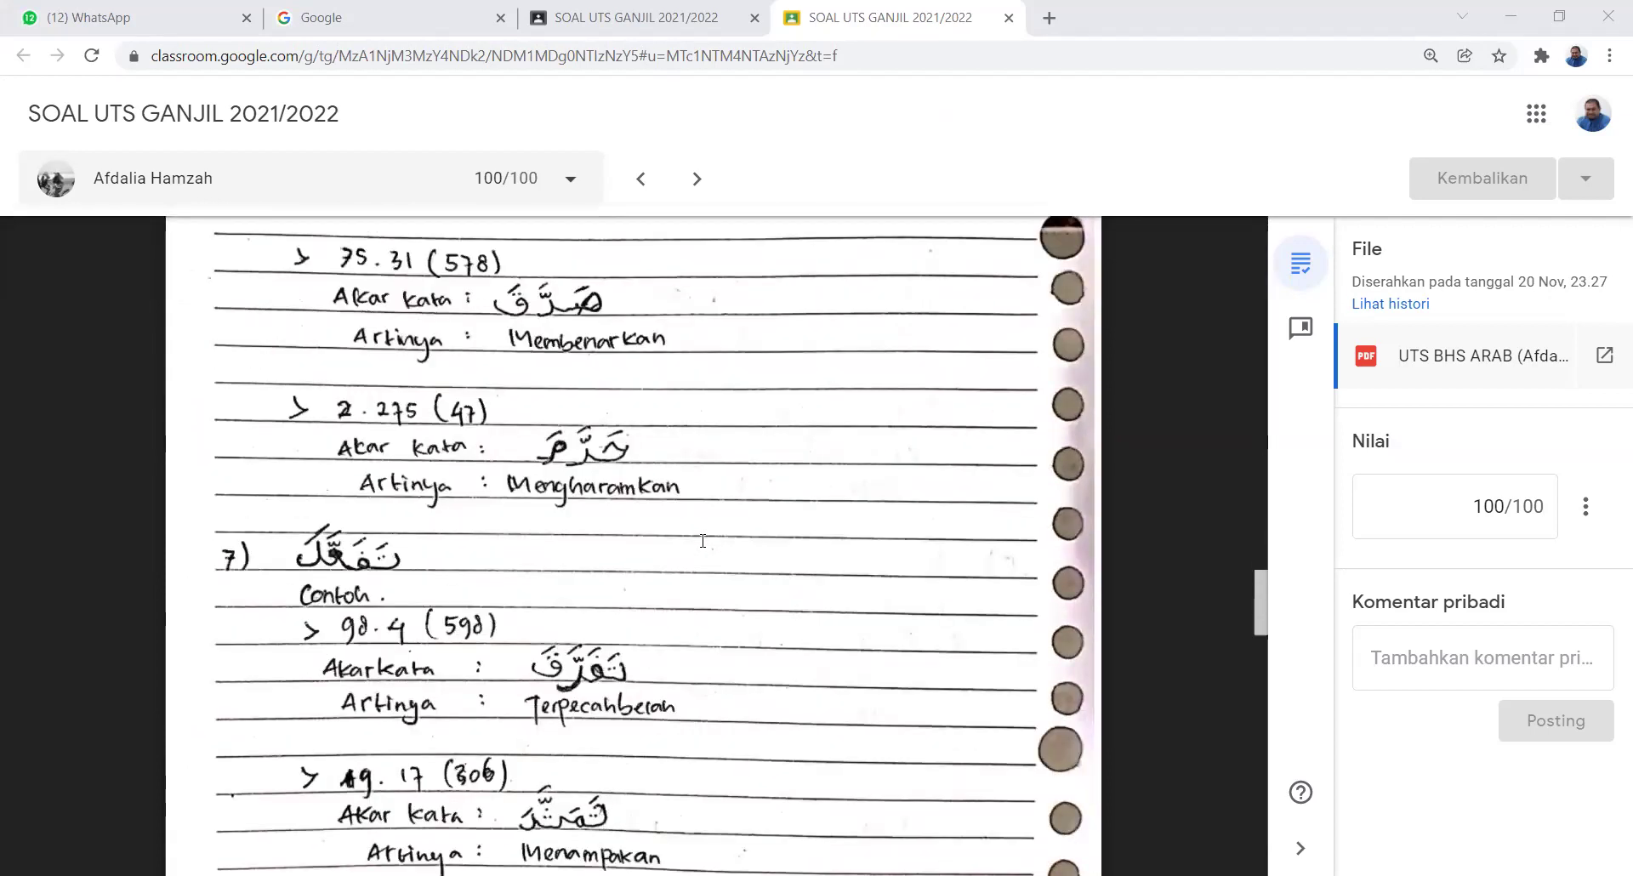
scroll(703, 541, "down", 1)
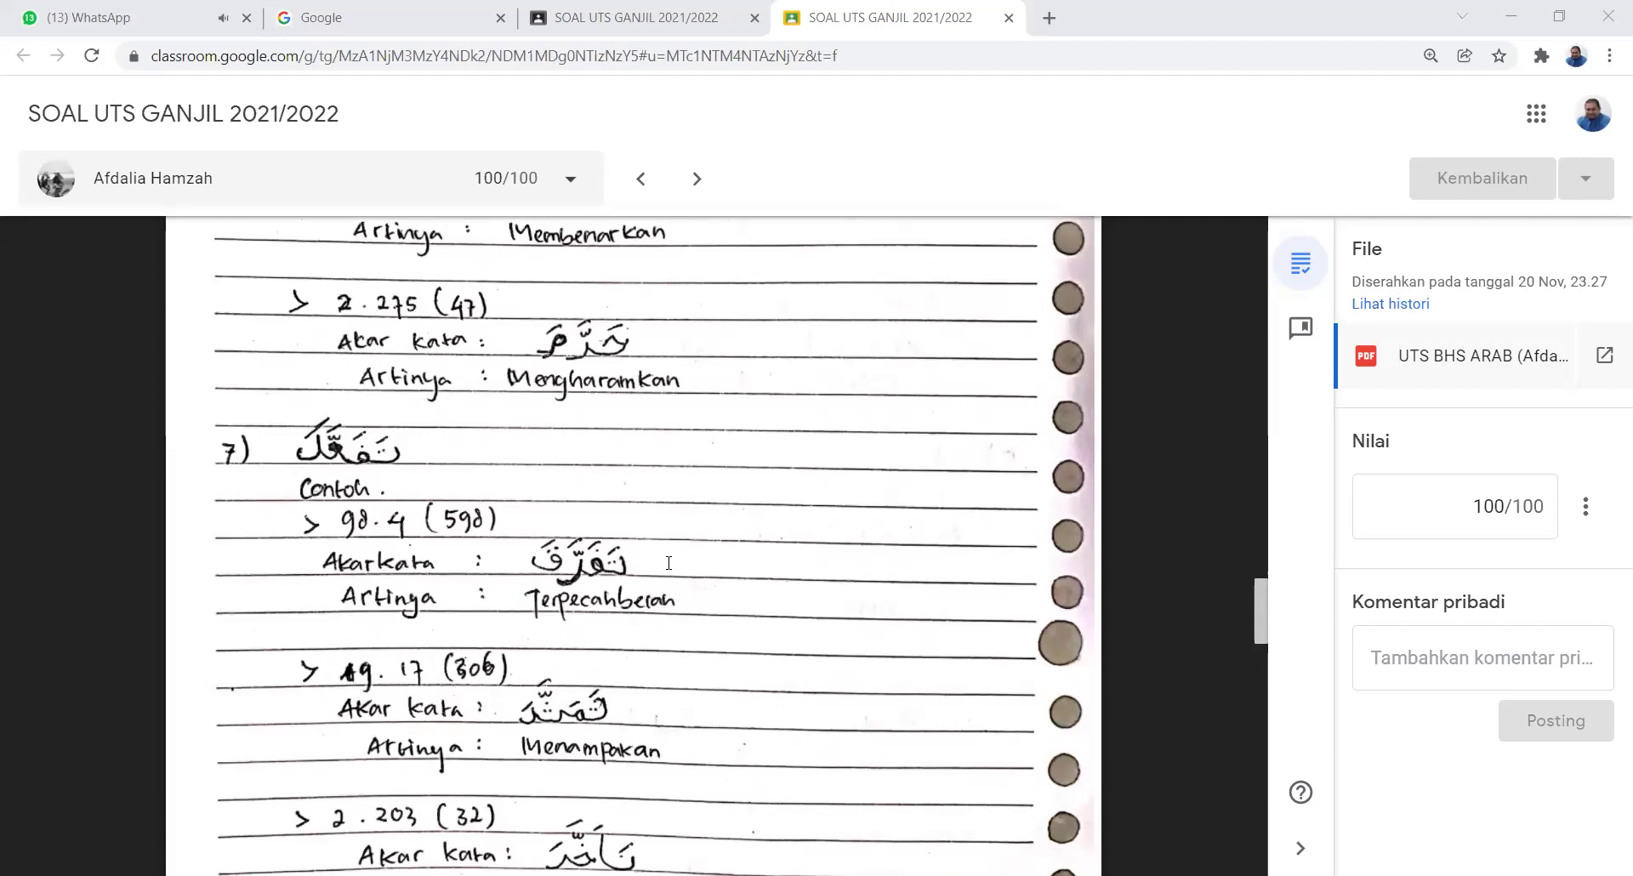
scroll(629, 574, "down", 2)
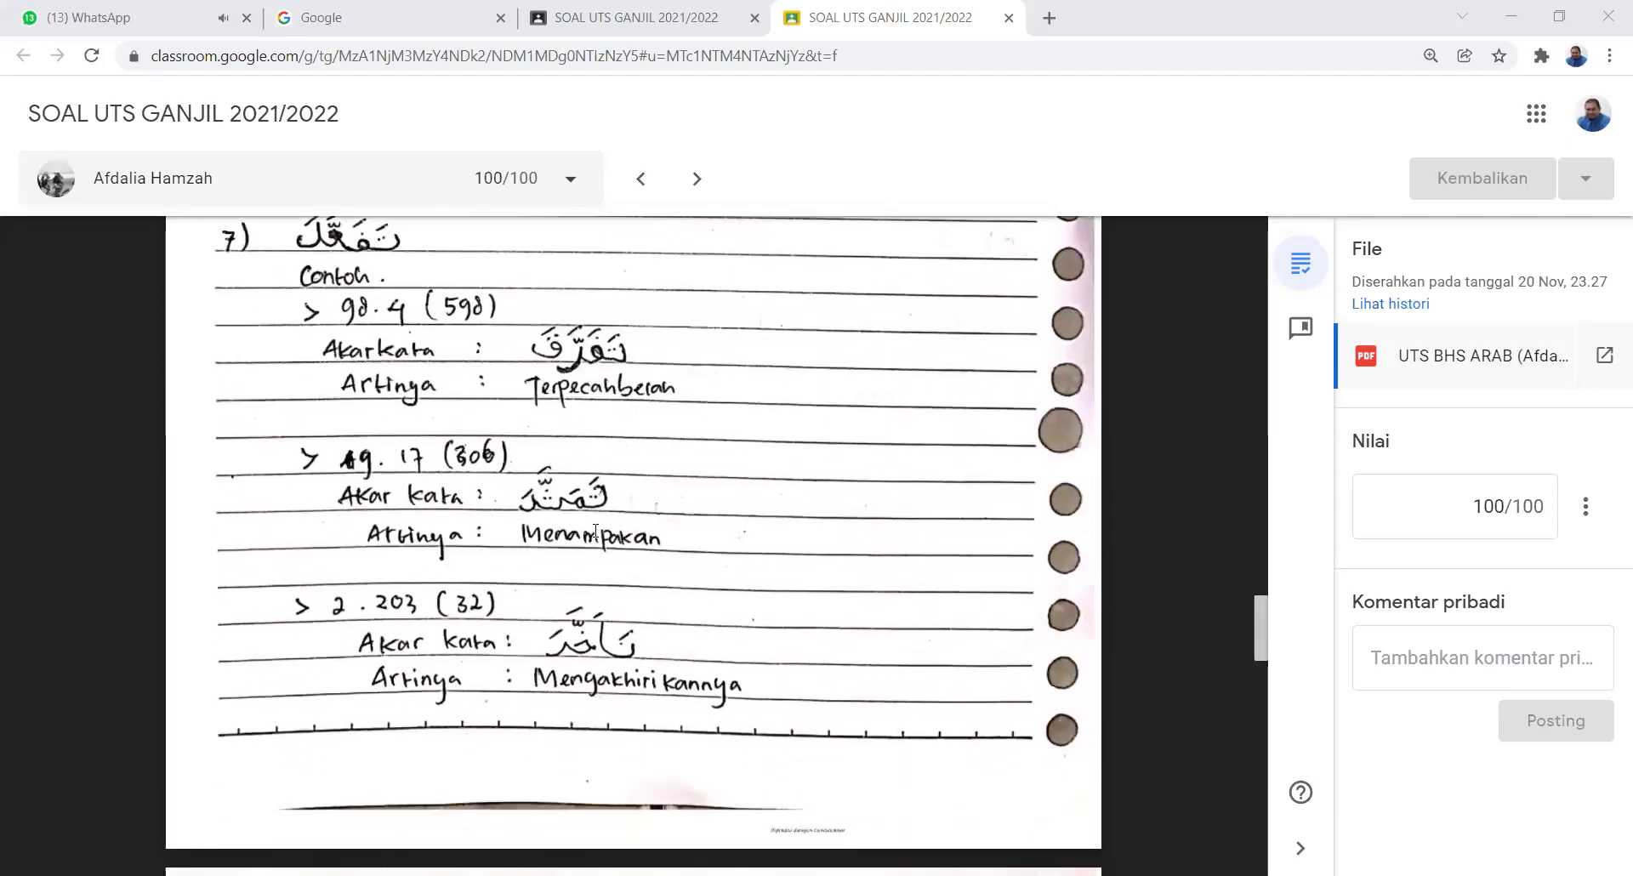
scroll(628, 622, "down", 1)
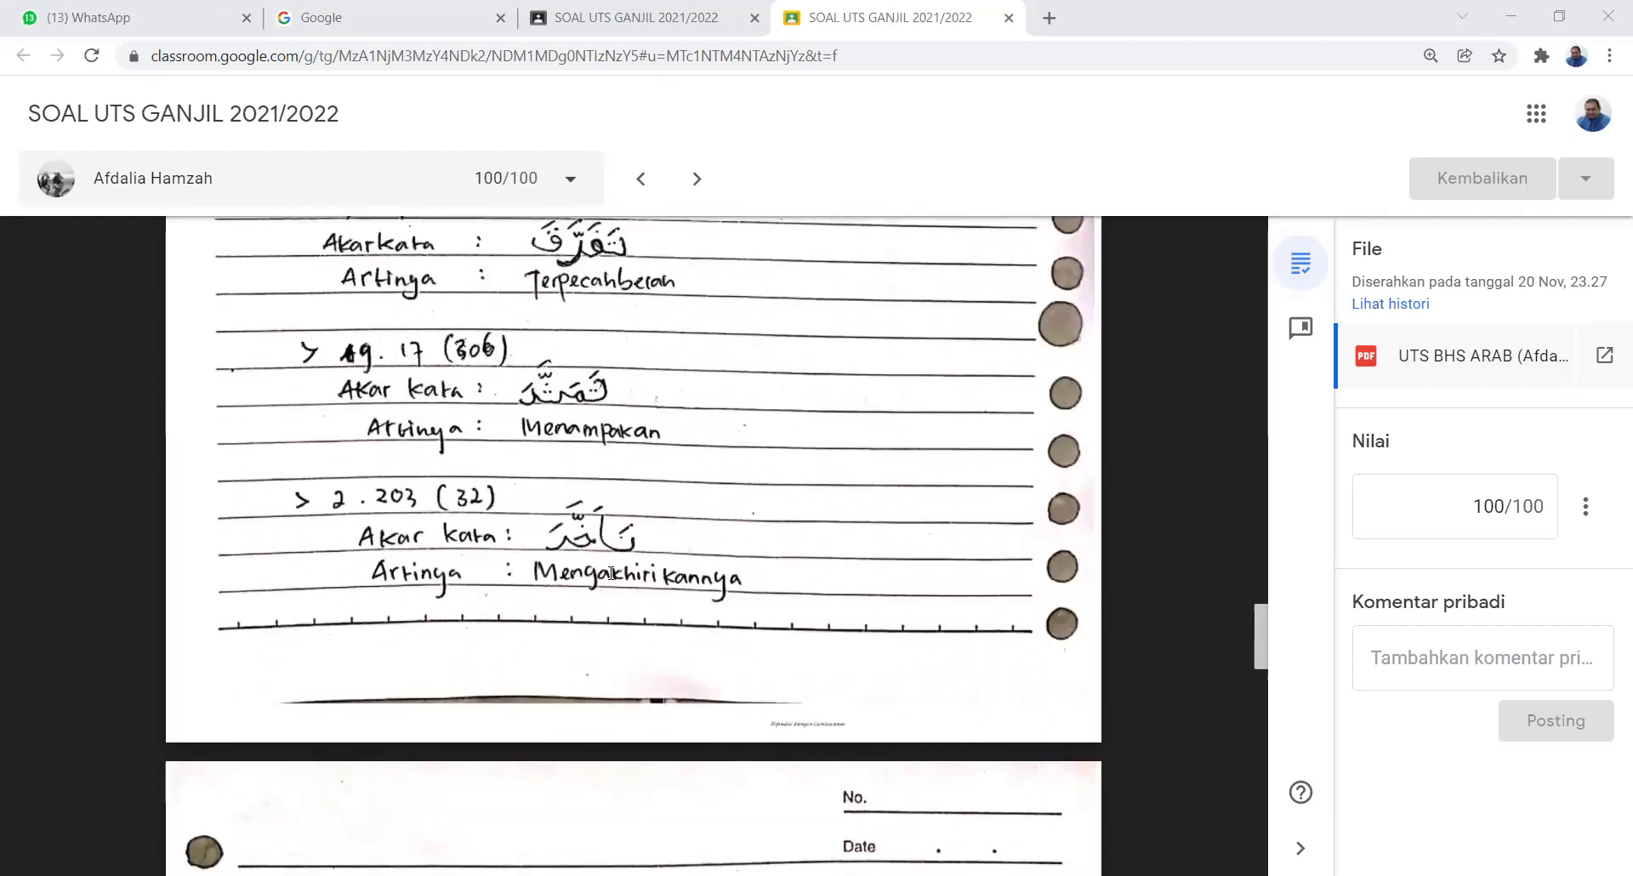
scroll(561, 544, "down", 4)
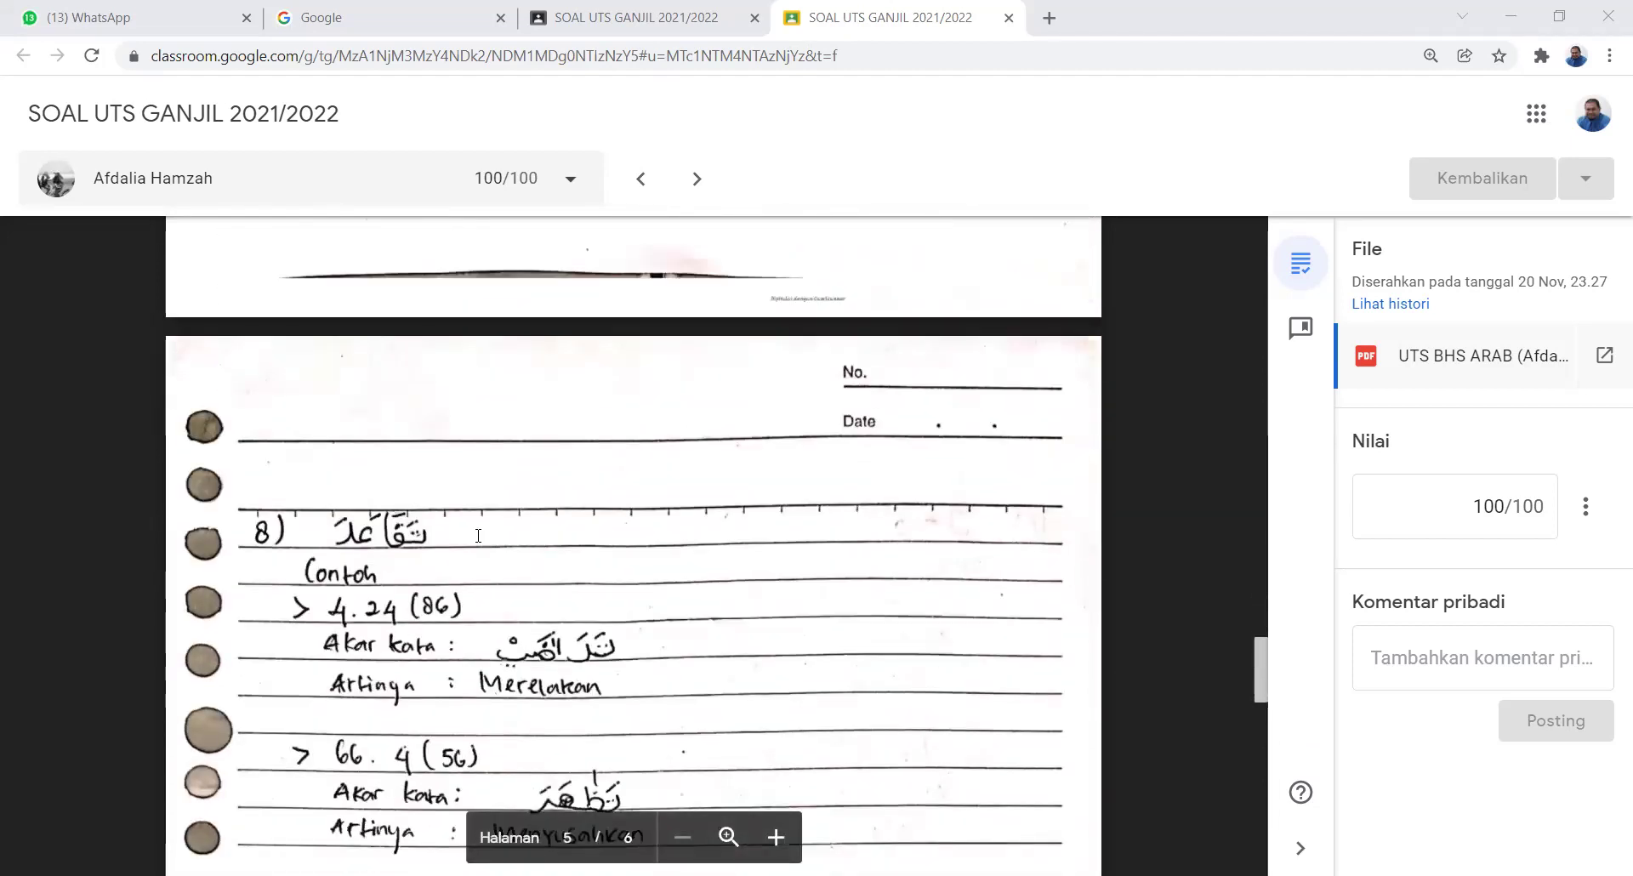
scroll(563, 555, "down", 2)
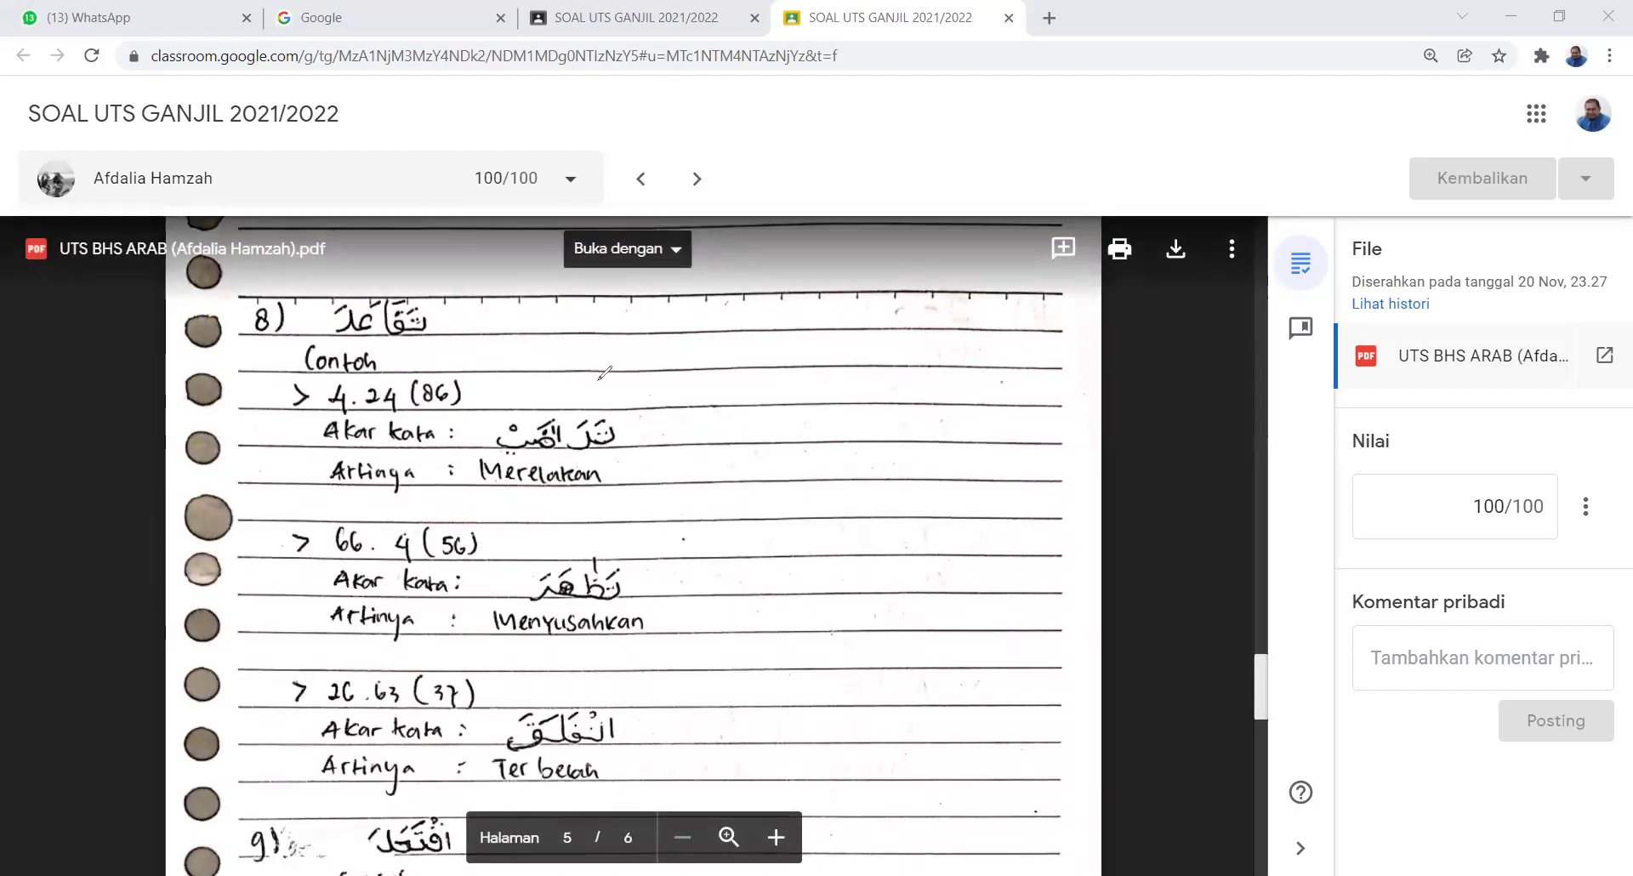
Cross out in red the root word of the first pattern 8 example (4.24), and undo the cross
left_click_drag(599, 377, 509, 508)
left_click_drag(519, 369, 620, 535)
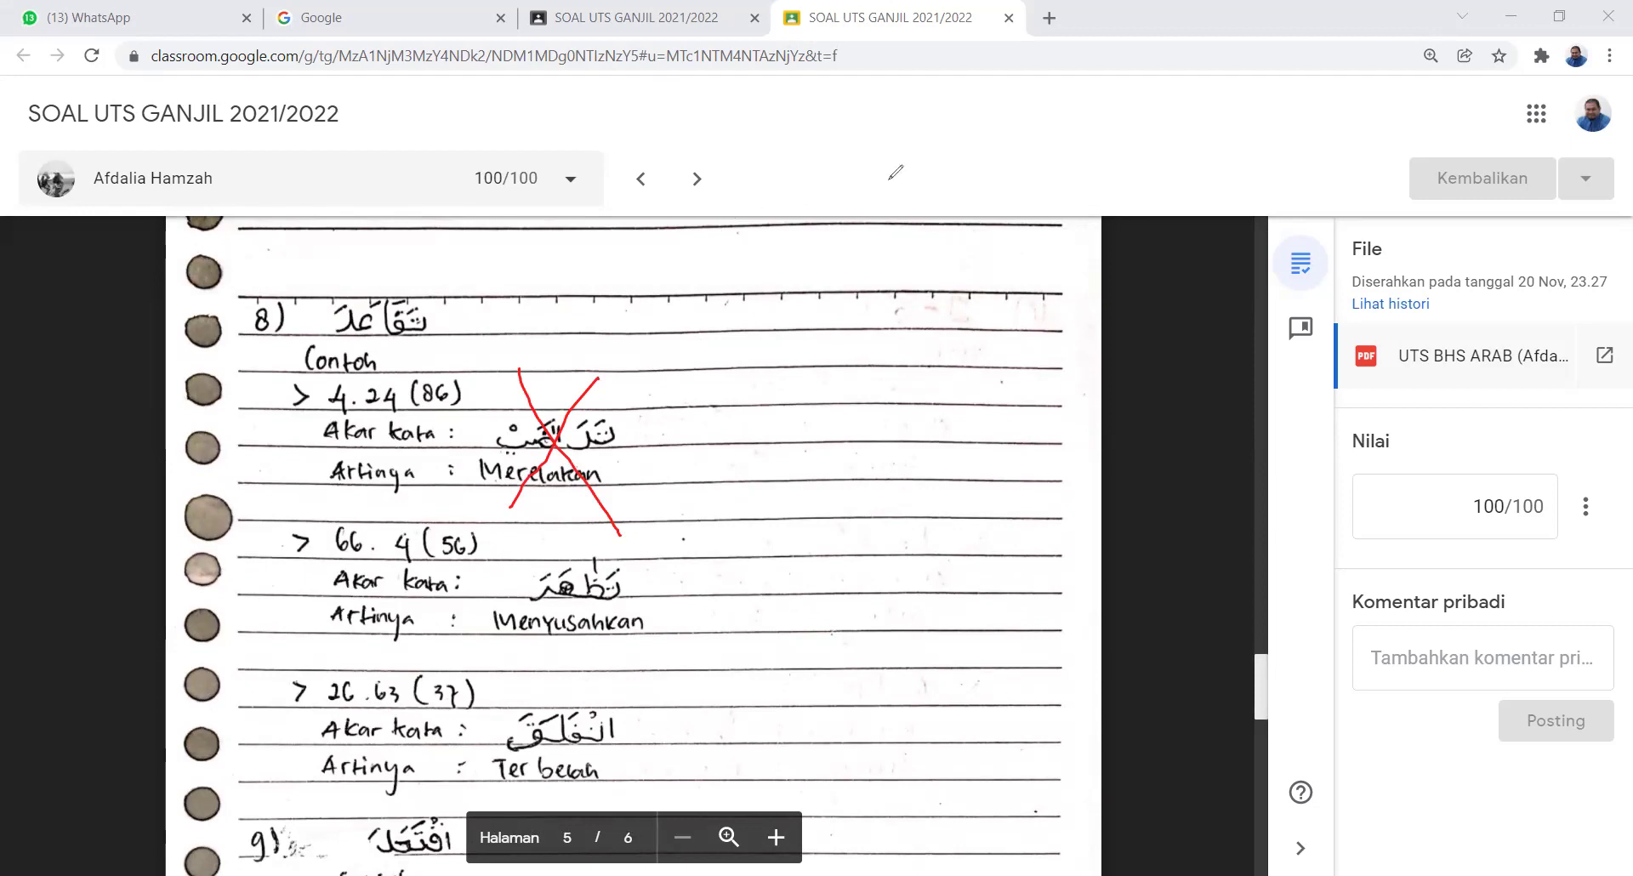
key("ctrl+z")
key("ctrl+z")
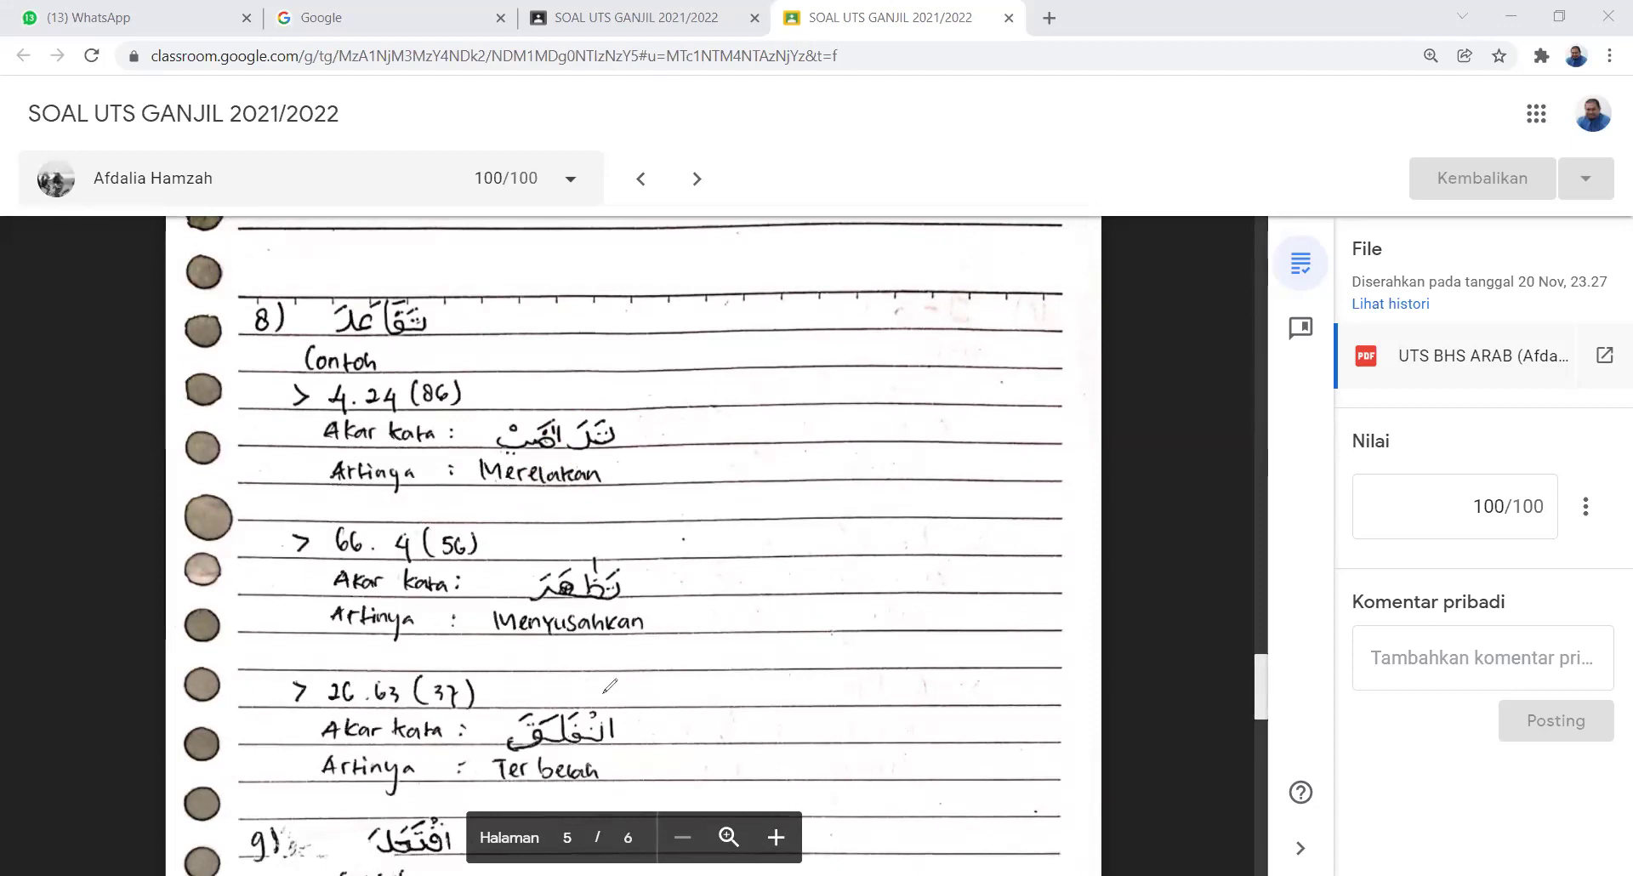
Cross out in red the root word of the third pattern 8 example (26.63), and undo the cross
left_click_drag(589, 684, 544, 754)
left_click_drag(526, 695, 609, 774)
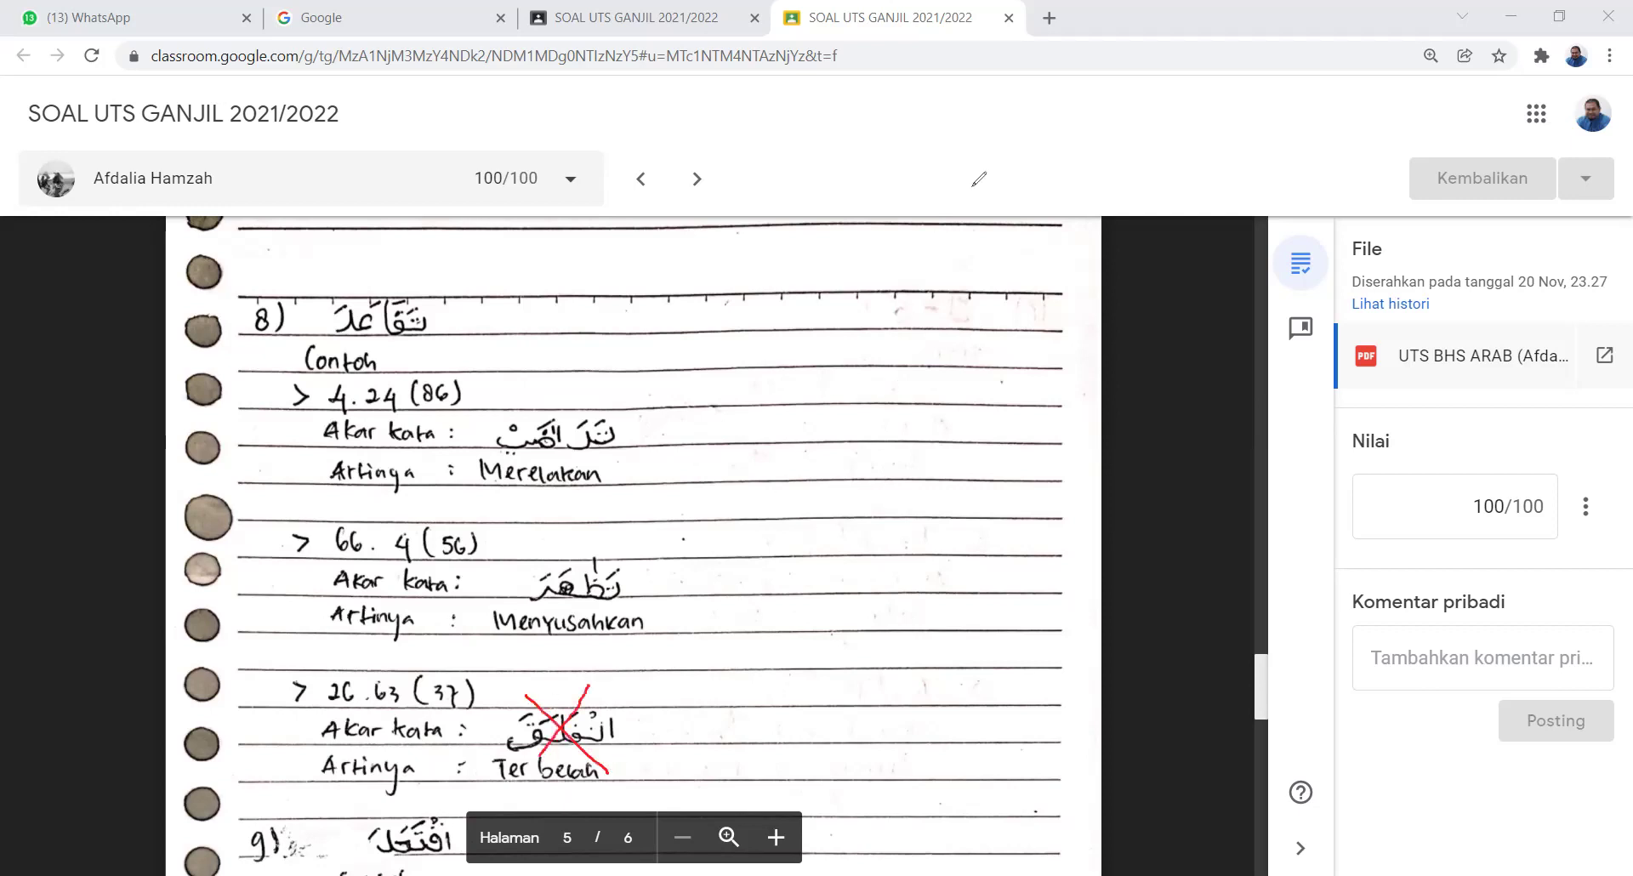
key("ctrl+z")
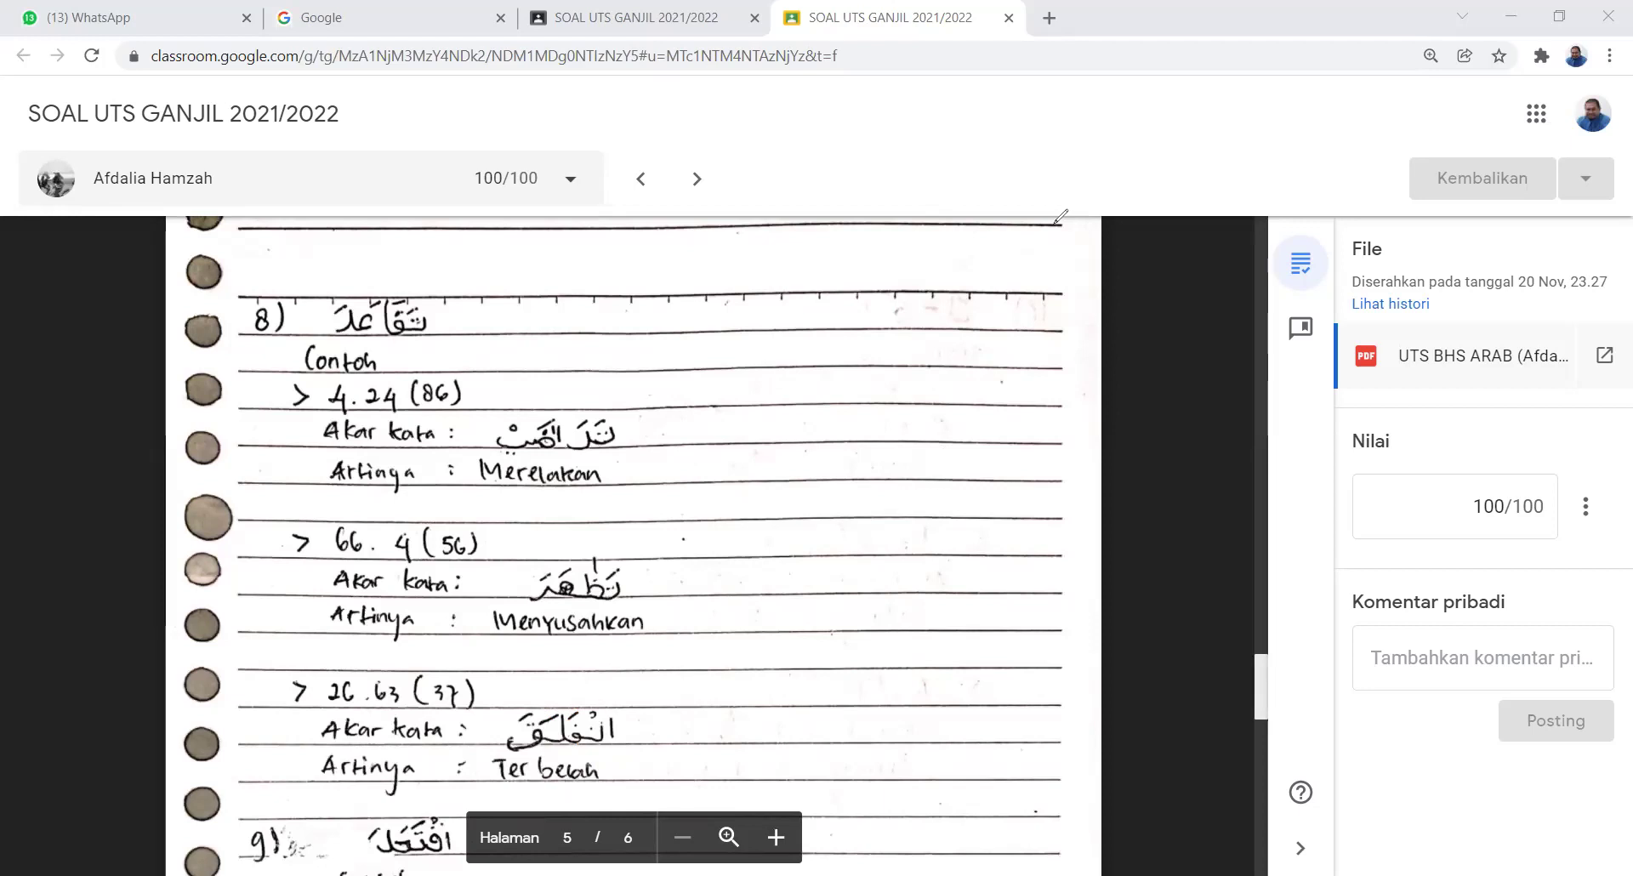
Review the pattern 9 examples through to the start of page 6, and close this student's submission
scroll(581, 418, "down", 4)
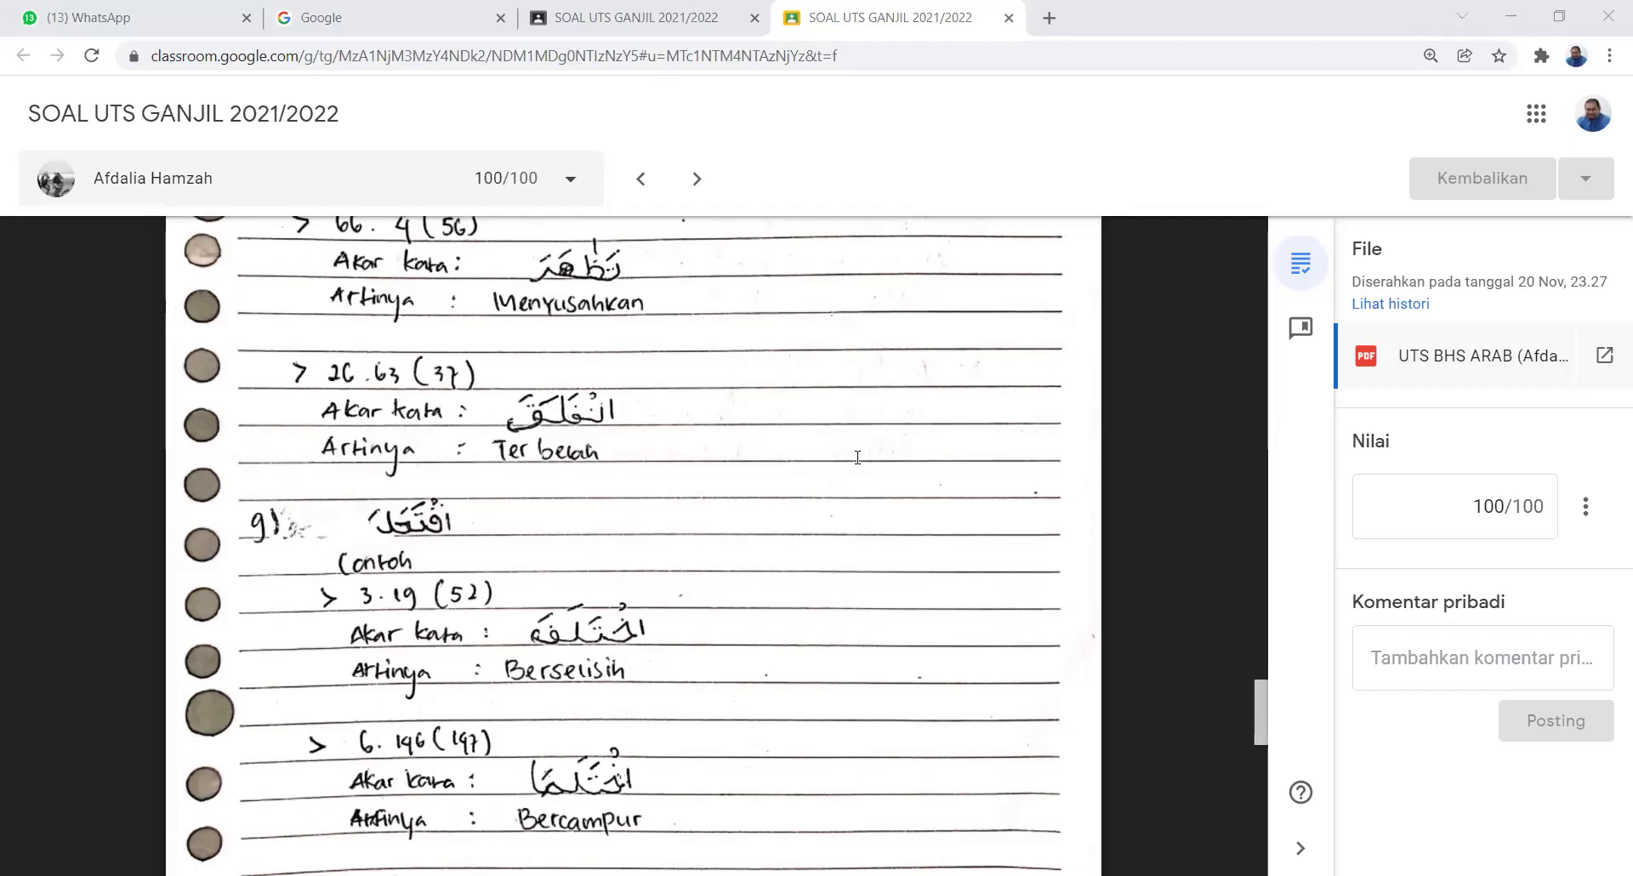
scroll(845, 507, "down", 4)
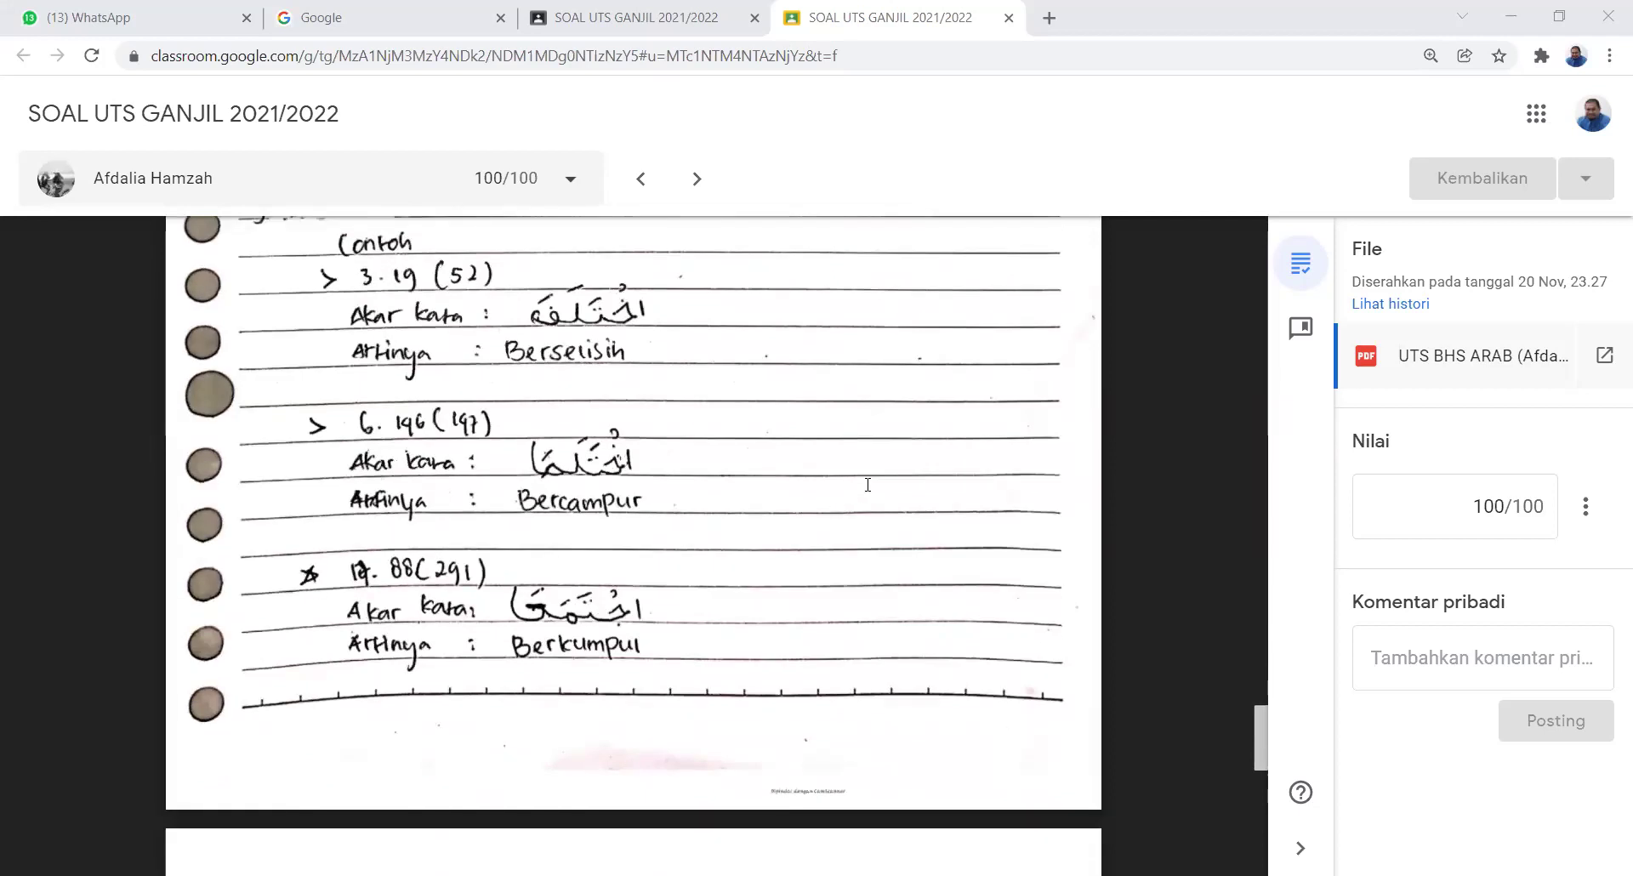
scroll(871, 483, "down", 4)
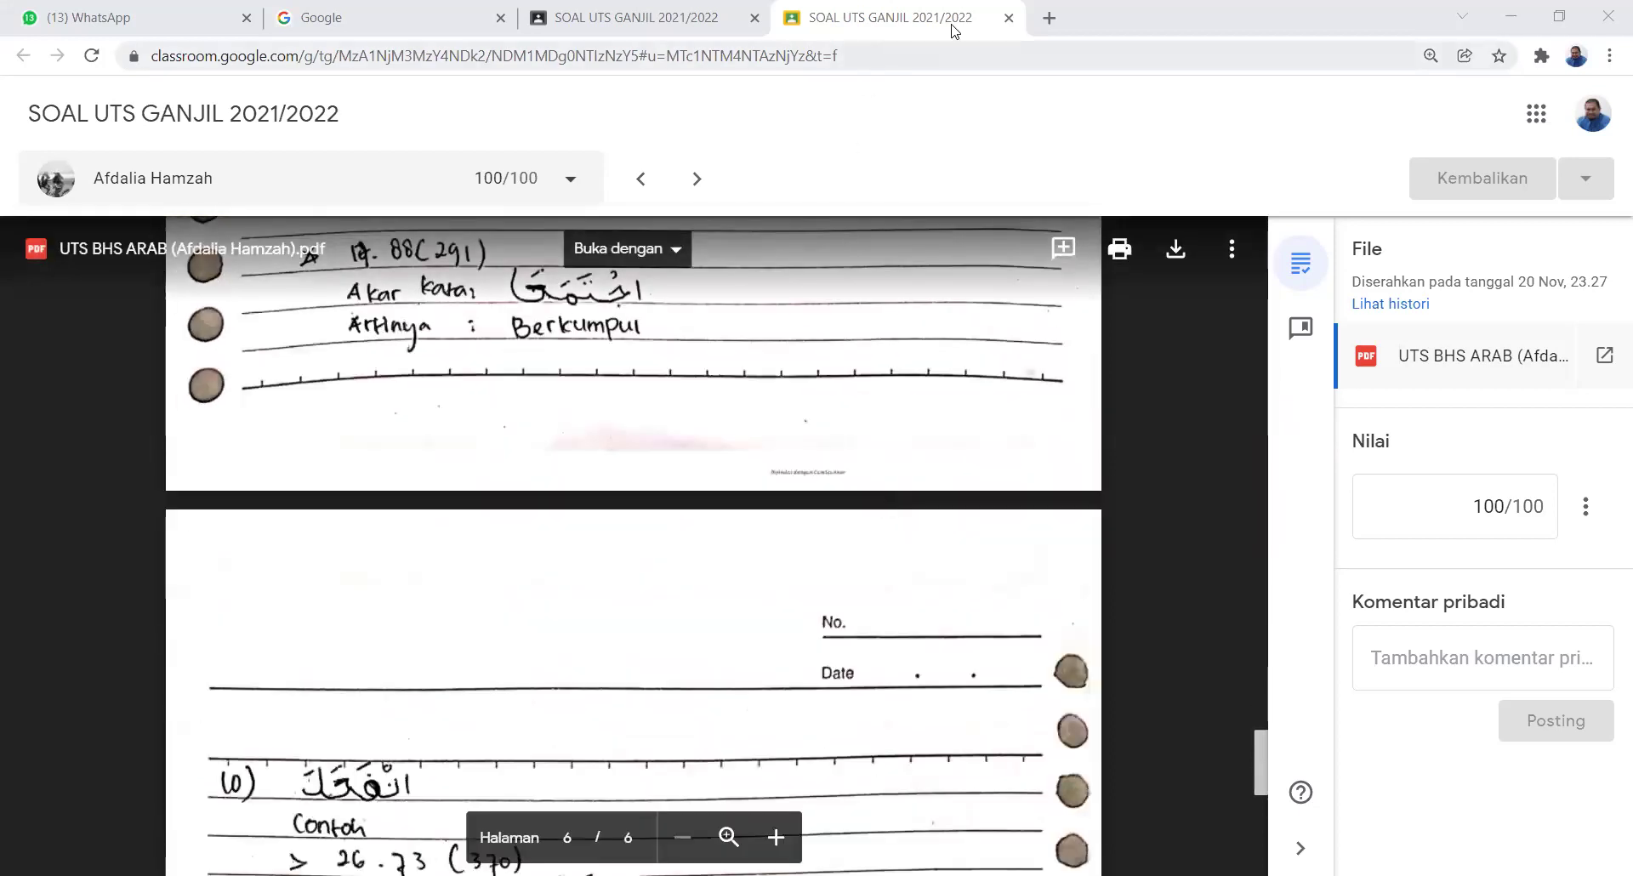
key("ctrl+w")
Look through the submission cards in the BAHASA ARAB 3 student work overview for another student's work to review
scroll(986, 503, "down", 5)
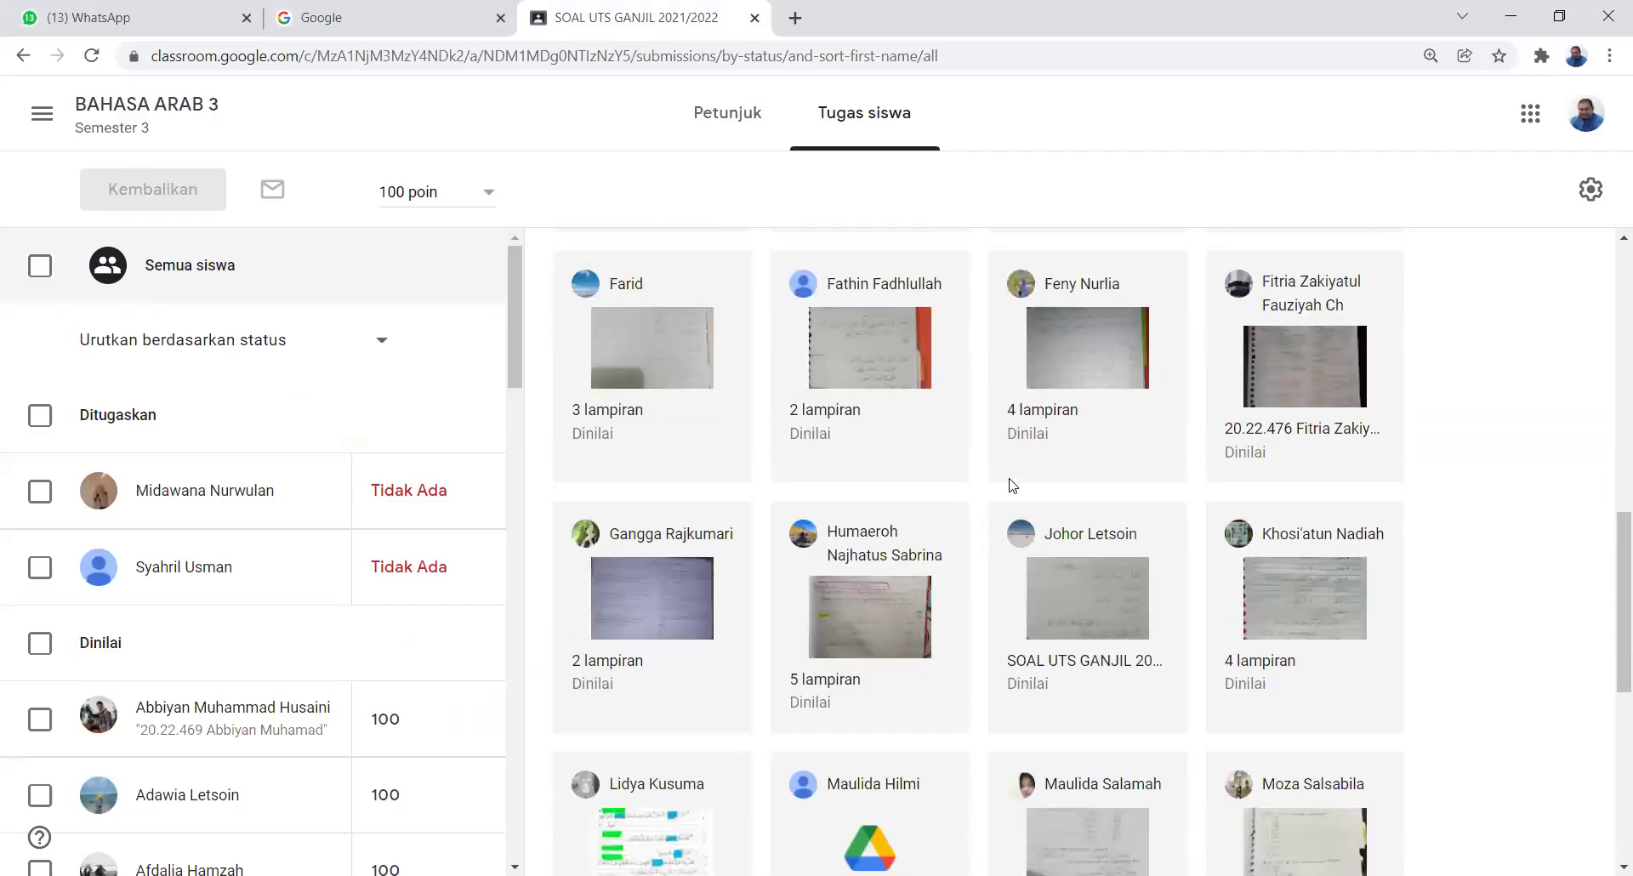
scroll(1009, 481, "down", 3)
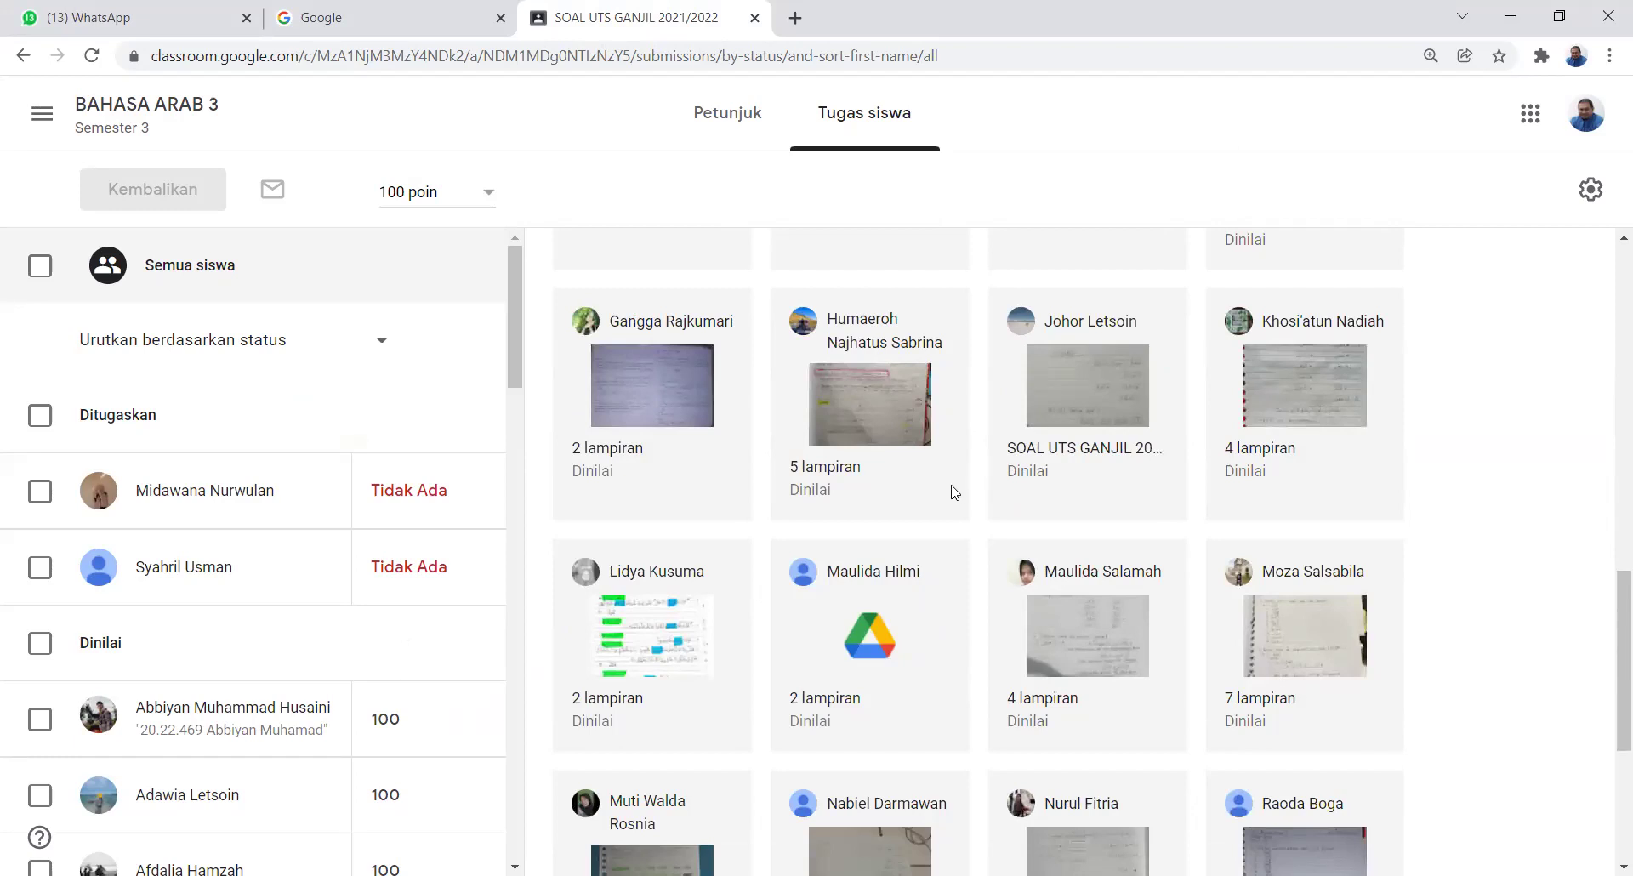
scroll(956, 438, "up", 6)
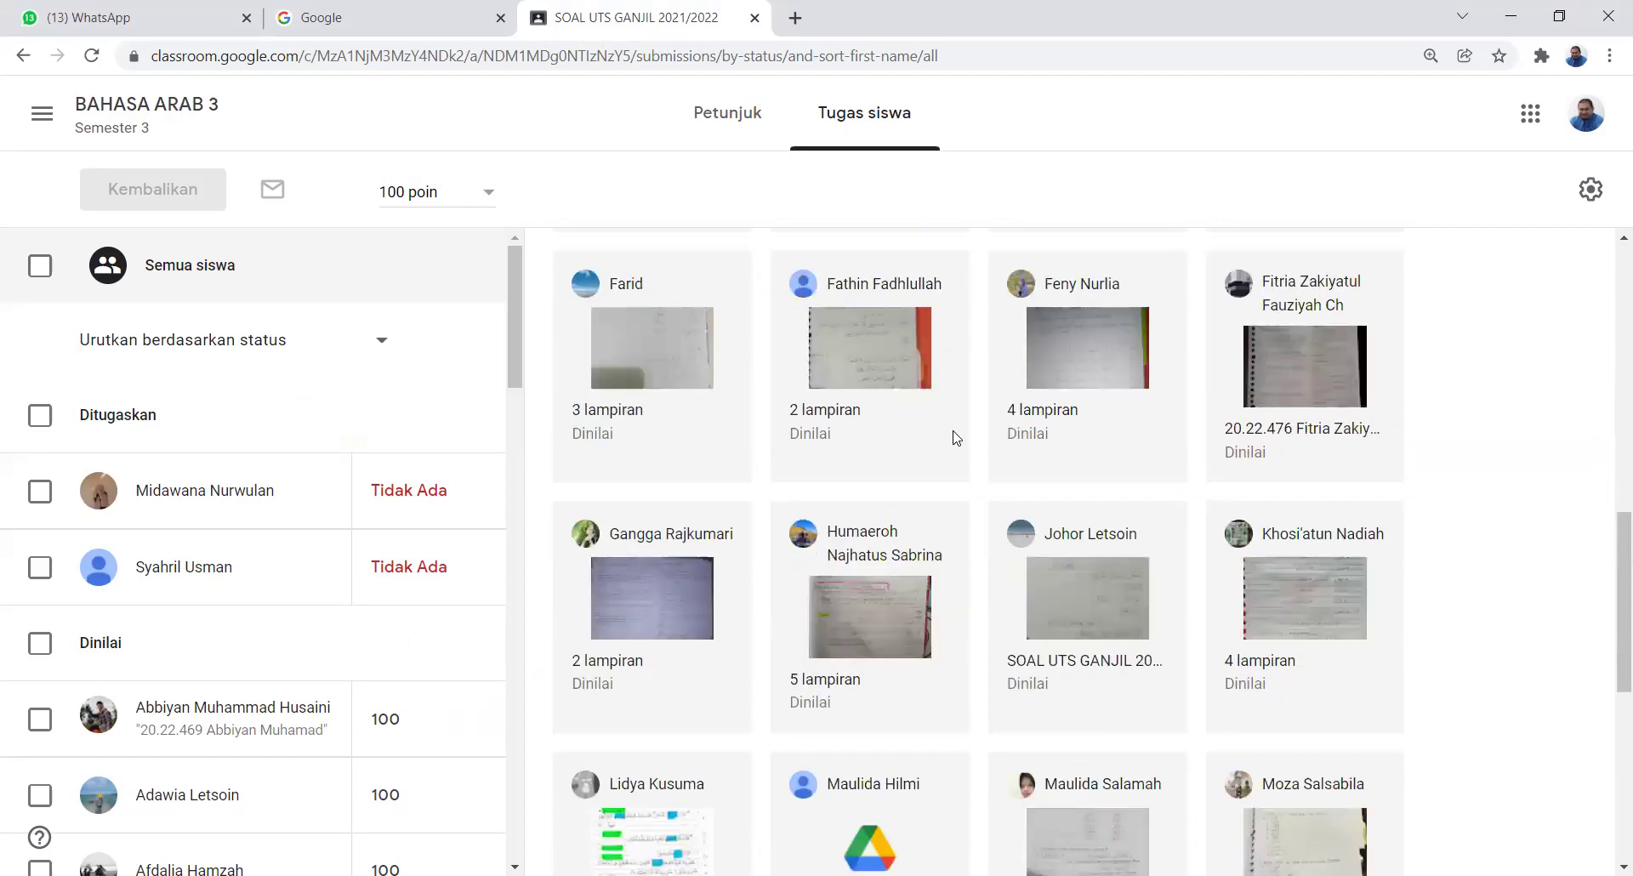
scroll(956, 438, "up", 3)
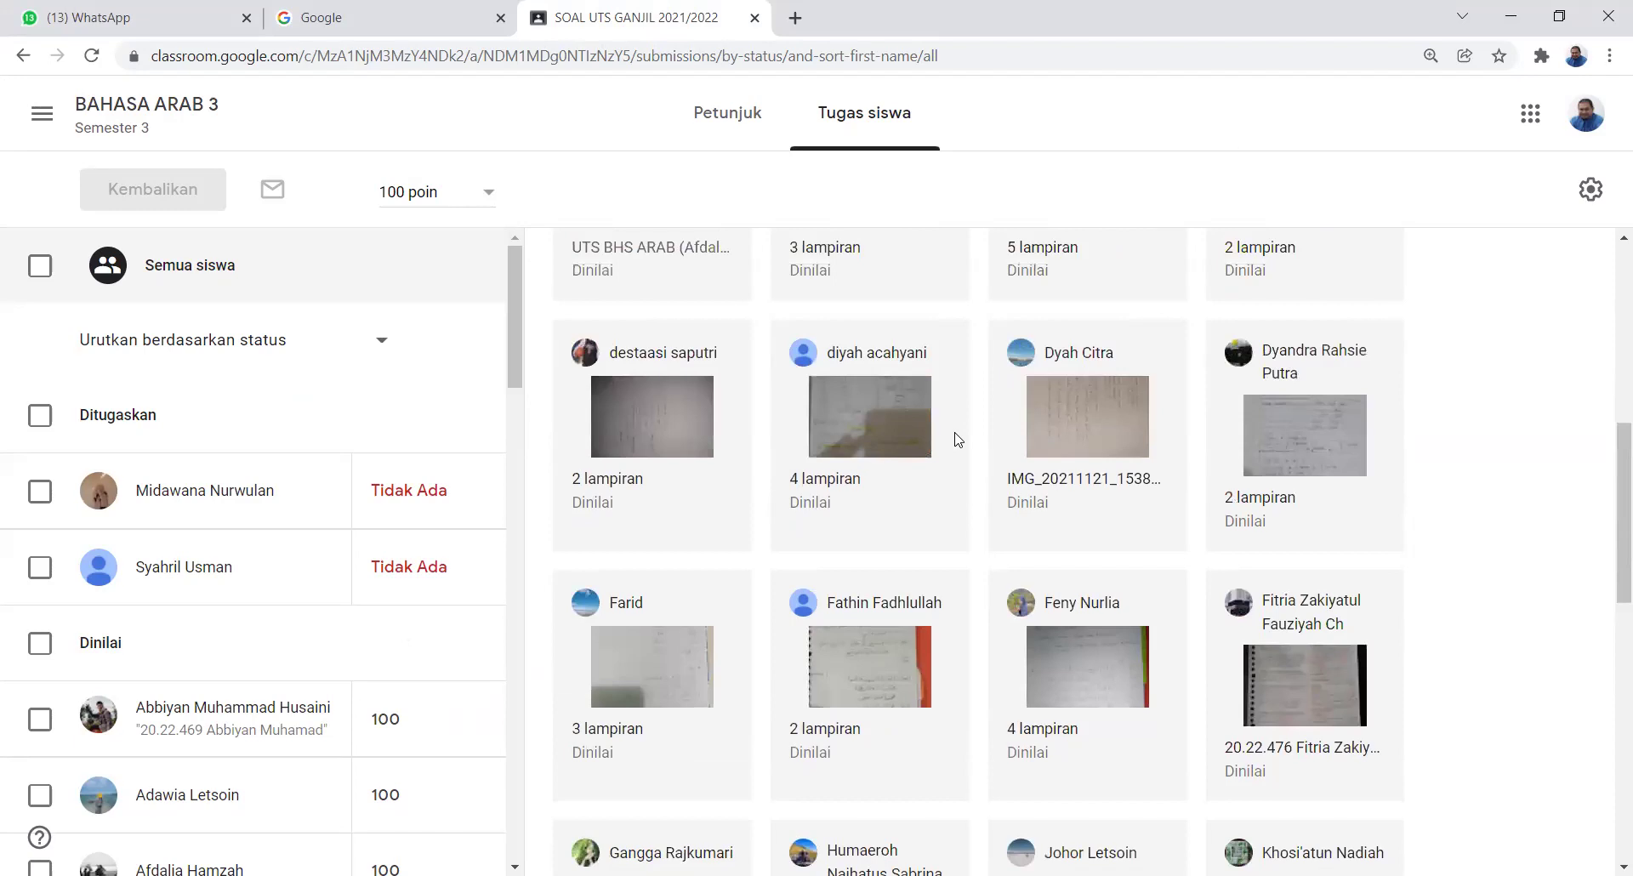
scroll(956, 439, "up", 1)
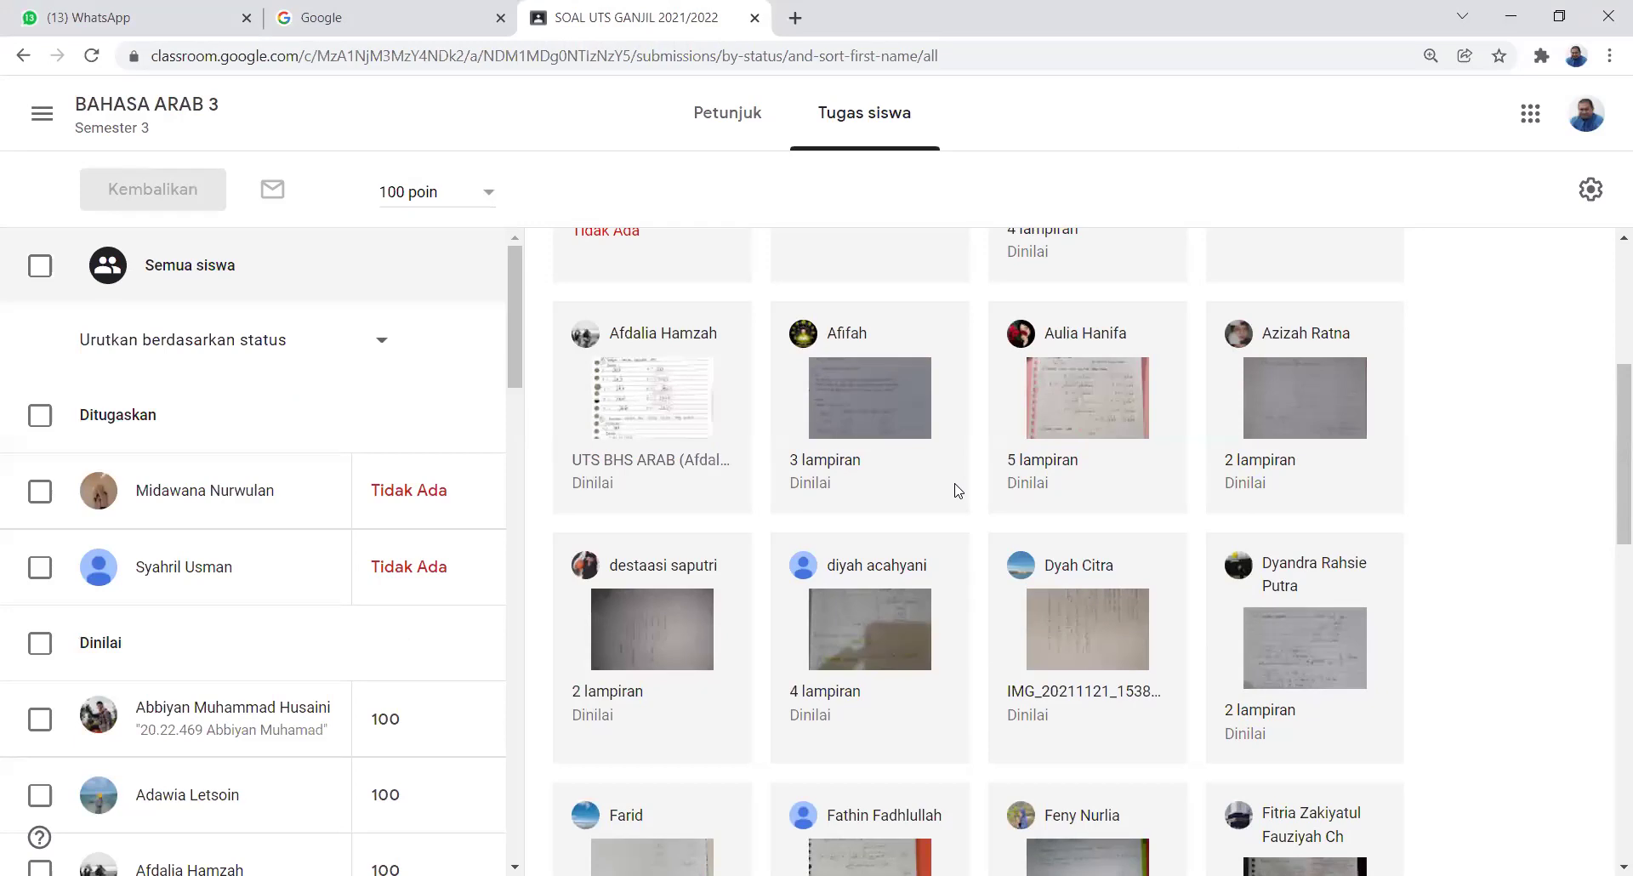
scroll(958, 490, "down", 1)
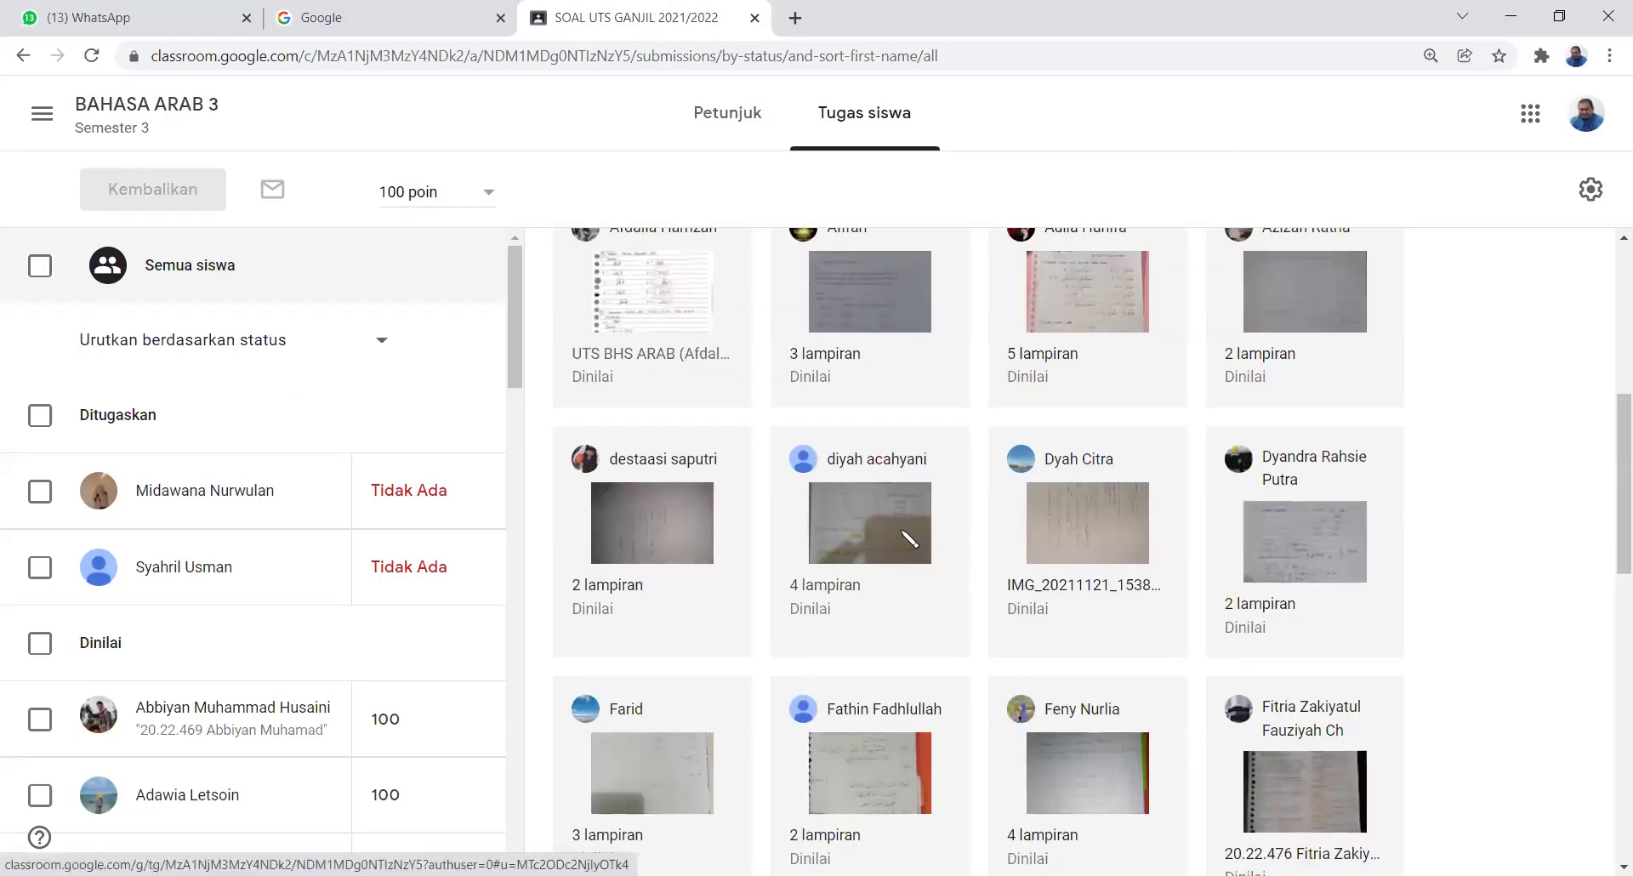
scroll(907, 536, "down", 2)
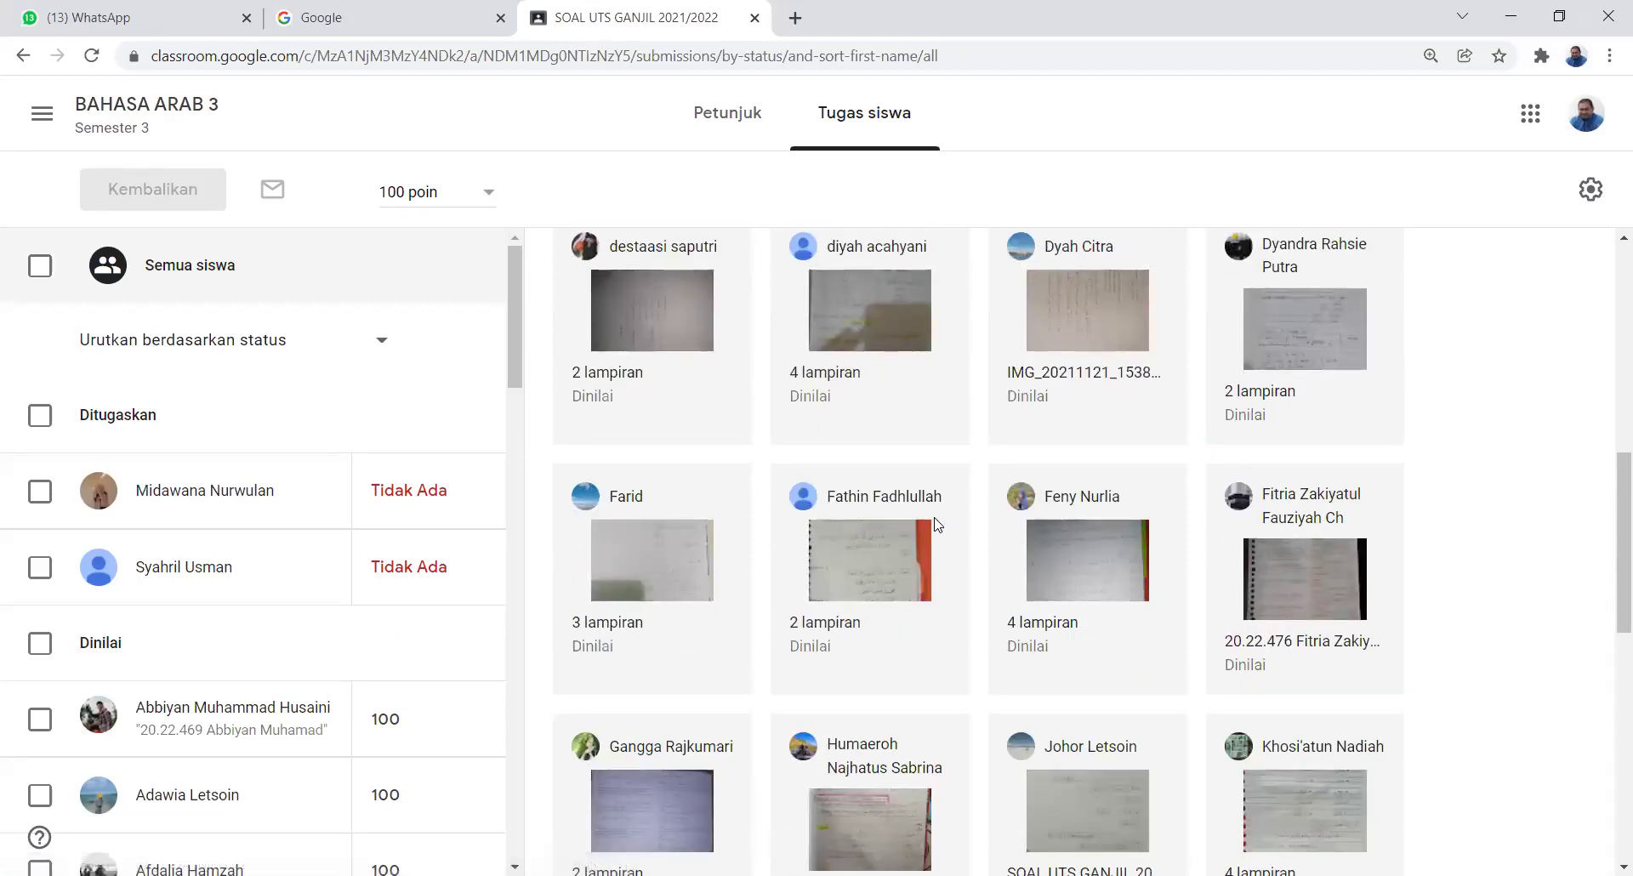
scroll(965, 448, "up", 1)
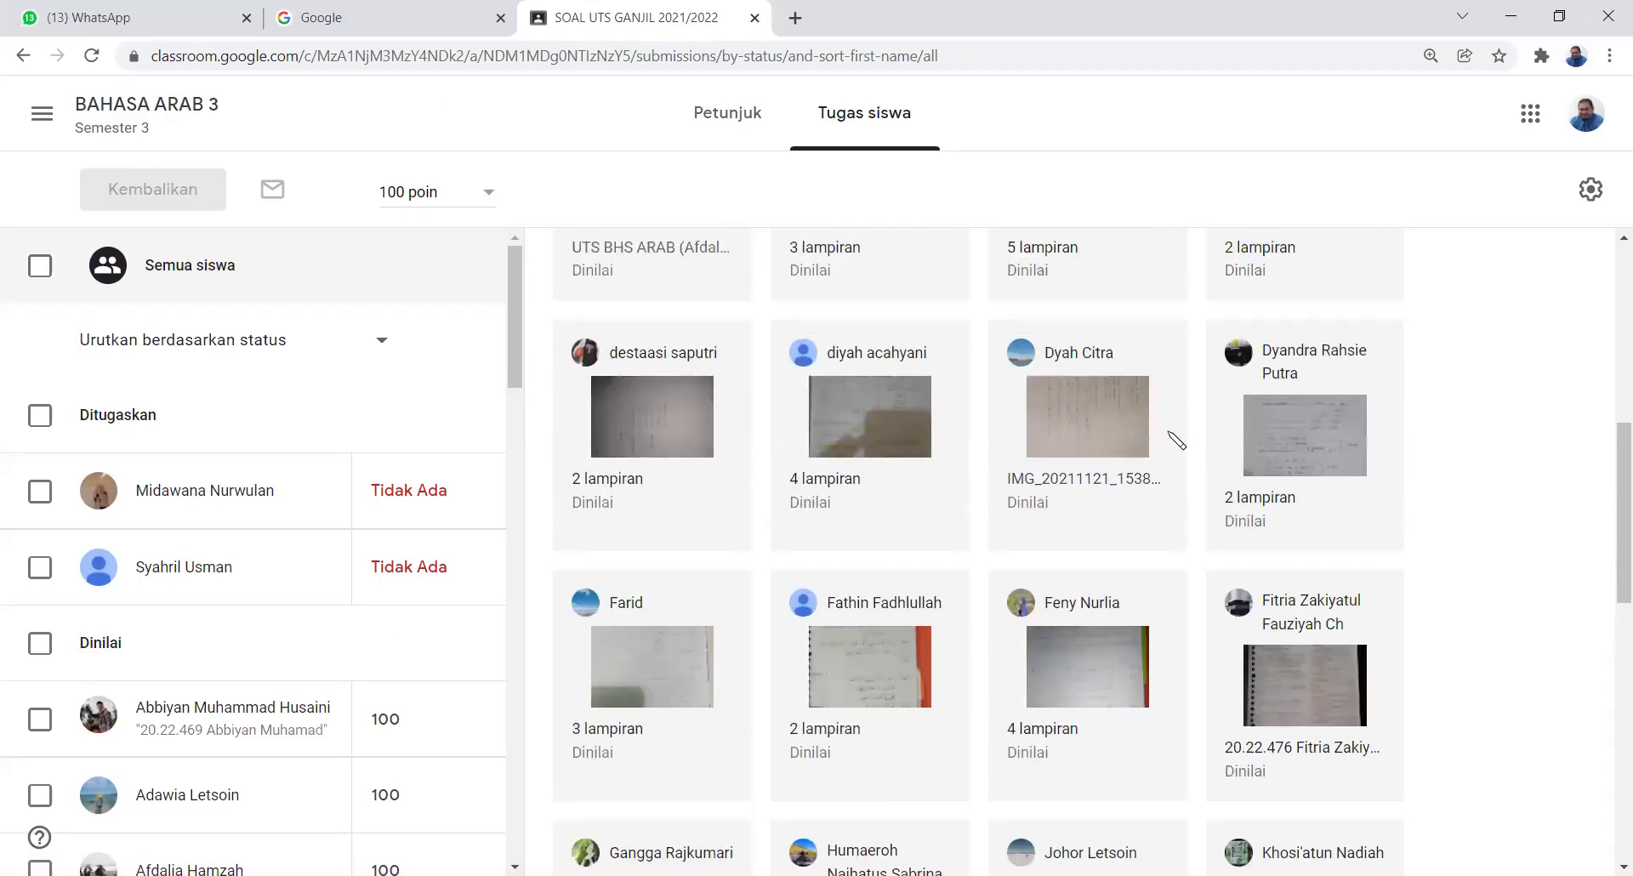